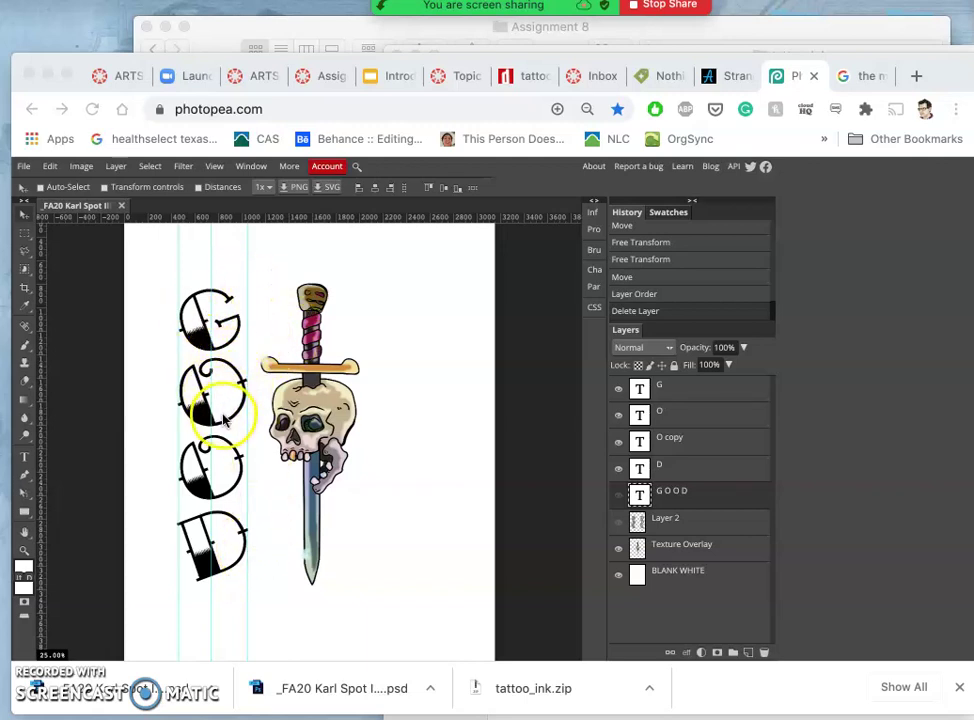
Toggle the D layer's visibility off and back on, then select the O copy layer.
click(617, 474)
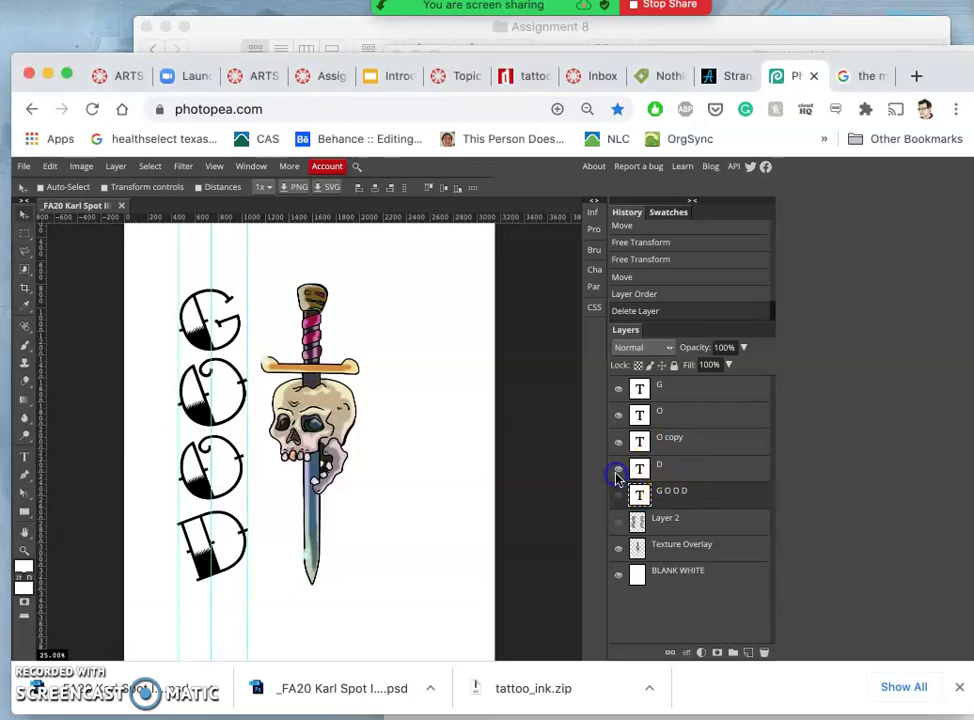
click(618, 476)
click(618, 476)
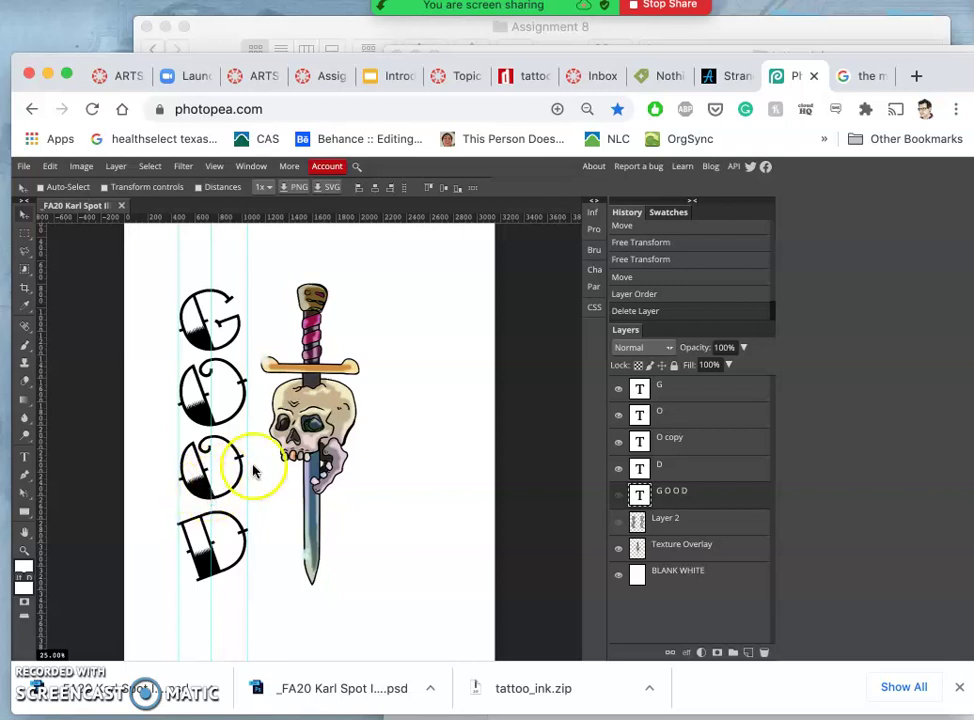
click(689, 443)
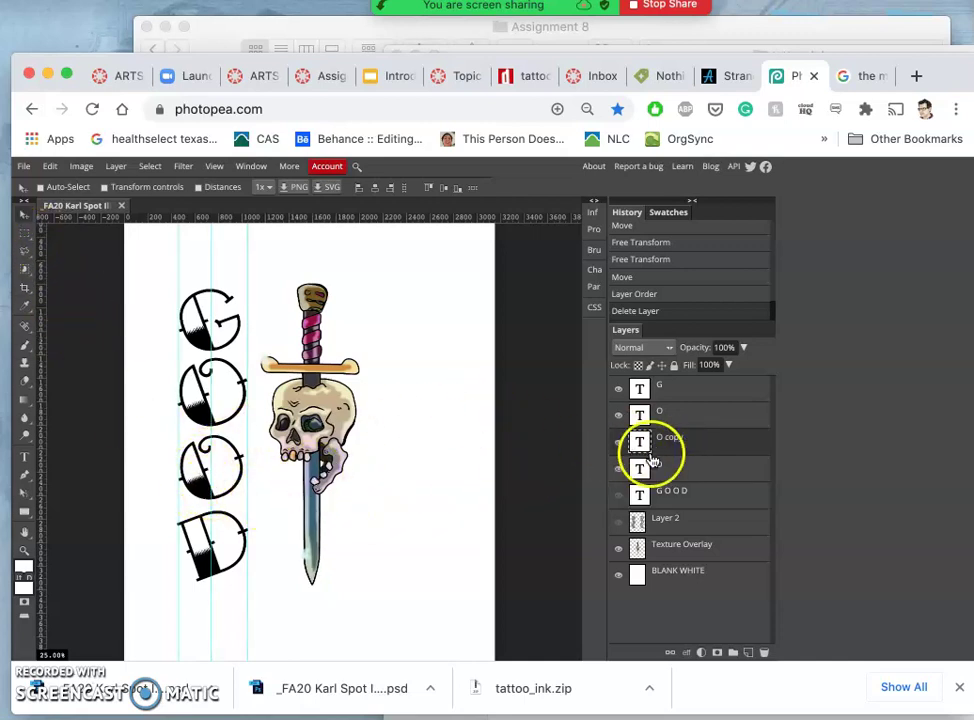
Add a 1 px black Stroke layer style to the O copy layer.
double_click(711, 444)
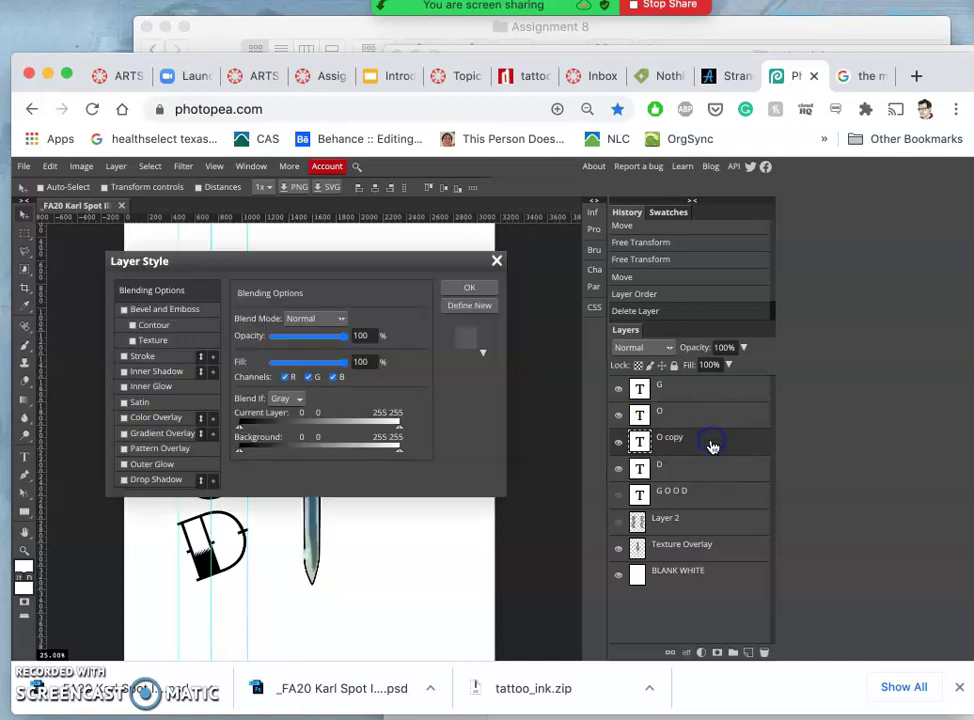
drag(235, 263, 418, 245)
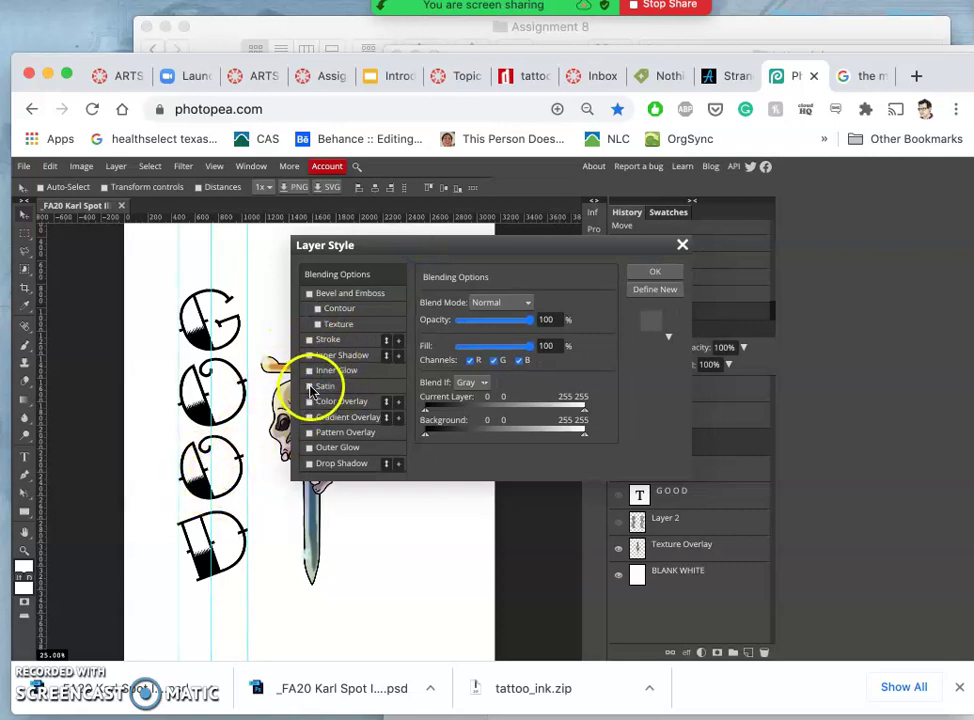
click(309, 341)
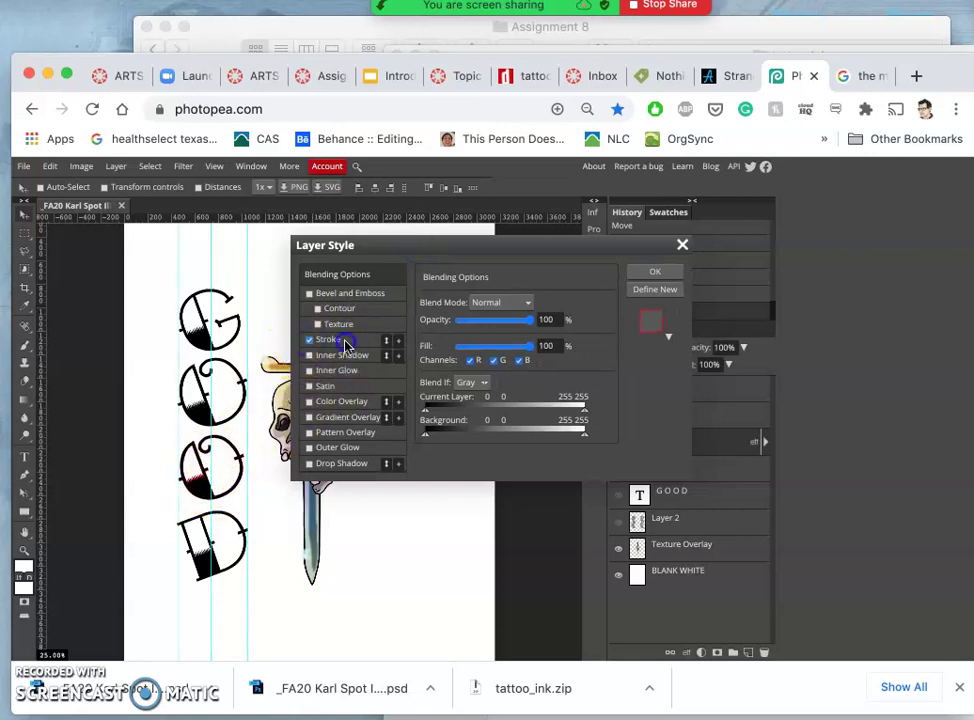
click(345, 341)
click(431, 391)
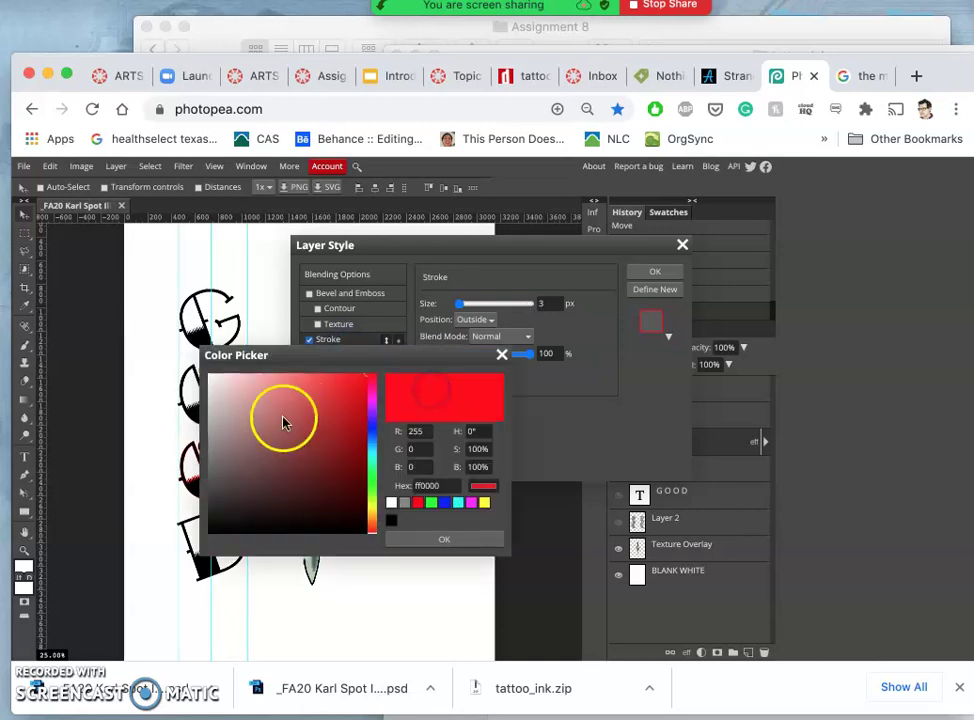
drag(233, 504, 187, 562)
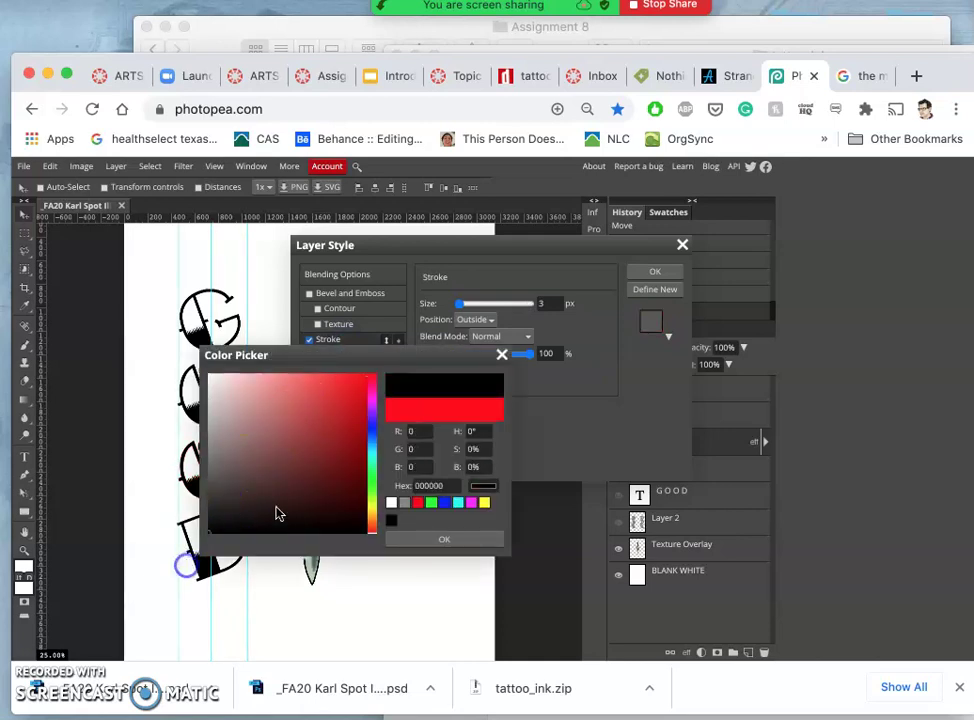
click(439, 539)
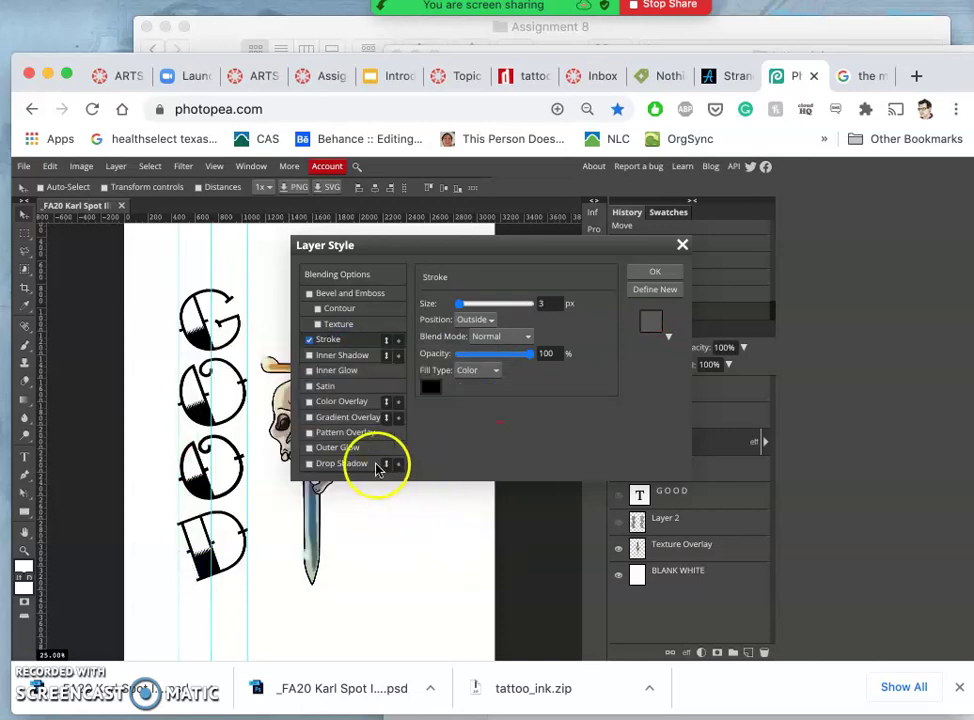
click(466, 305)
drag(465, 308, 458, 308)
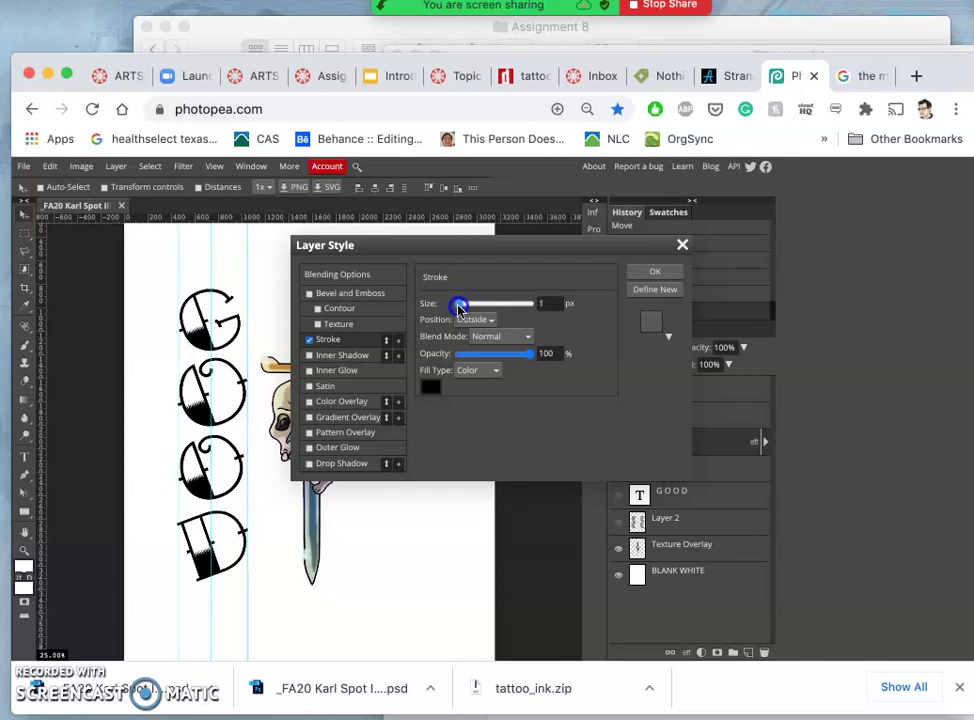
click(655, 271)
Toggle the O copy stroke effect off and on to compare, then zoom out.
scroll(247, 434, up, 5)
scroll(247, 434, left, 8)
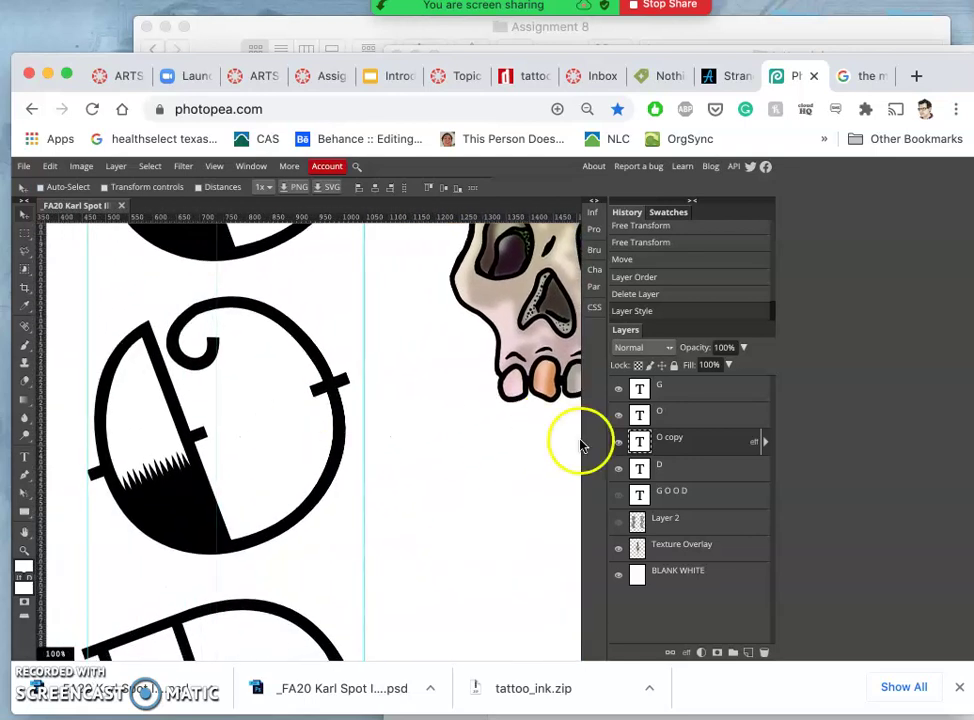
click(765, 443)
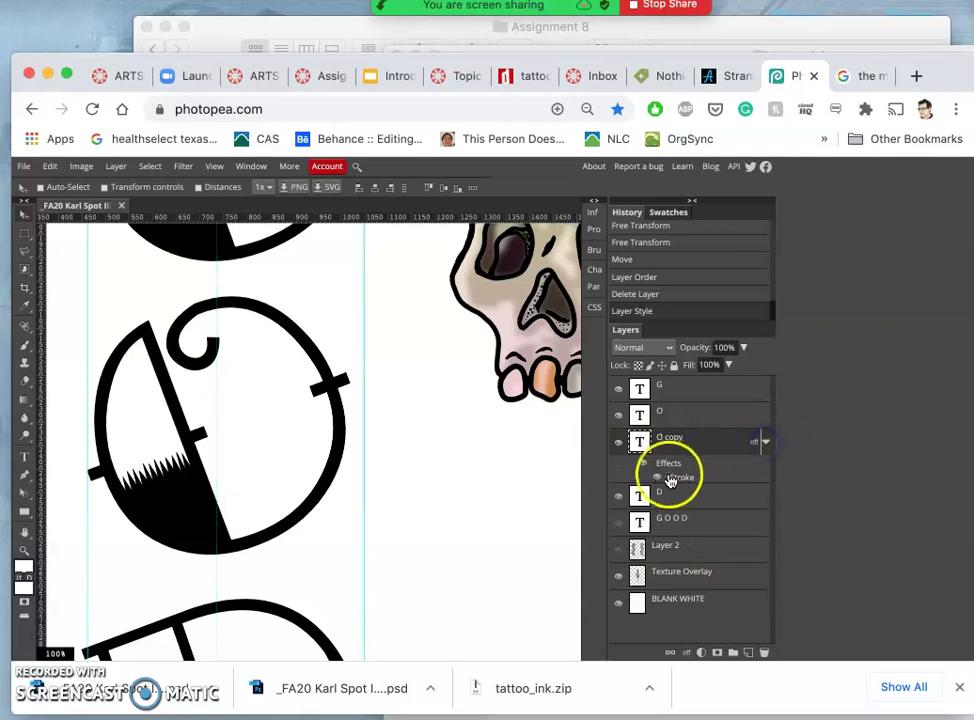
click(657, 479)
click(657, 479)
click(657, 479)
click(657, 479)
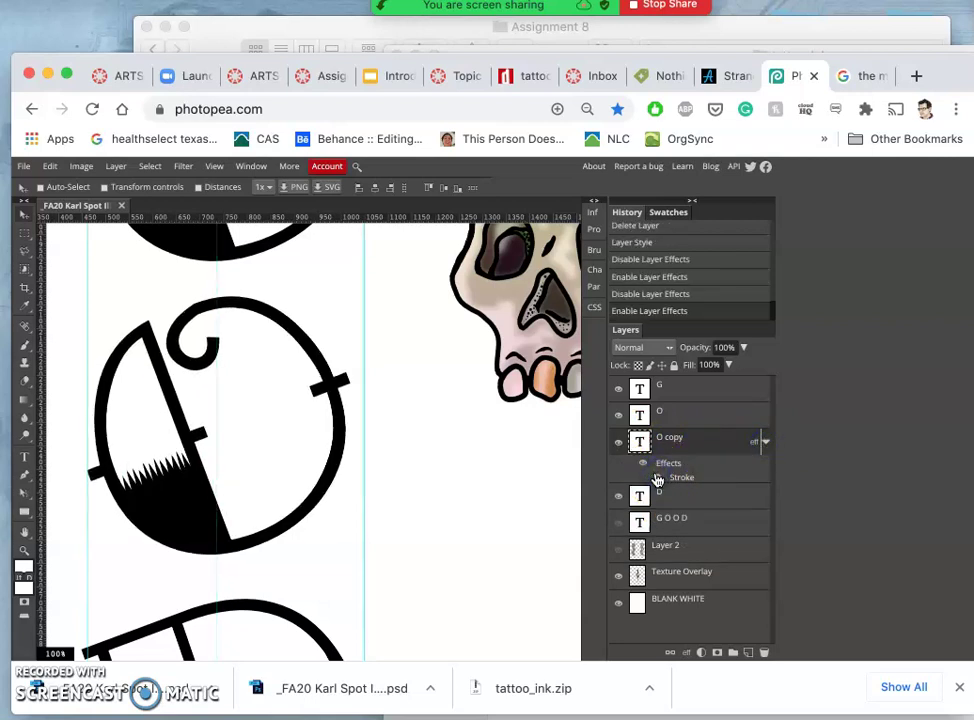
key(super+minus)
key(super+minus)
key(super+minus)
key(super+minus)
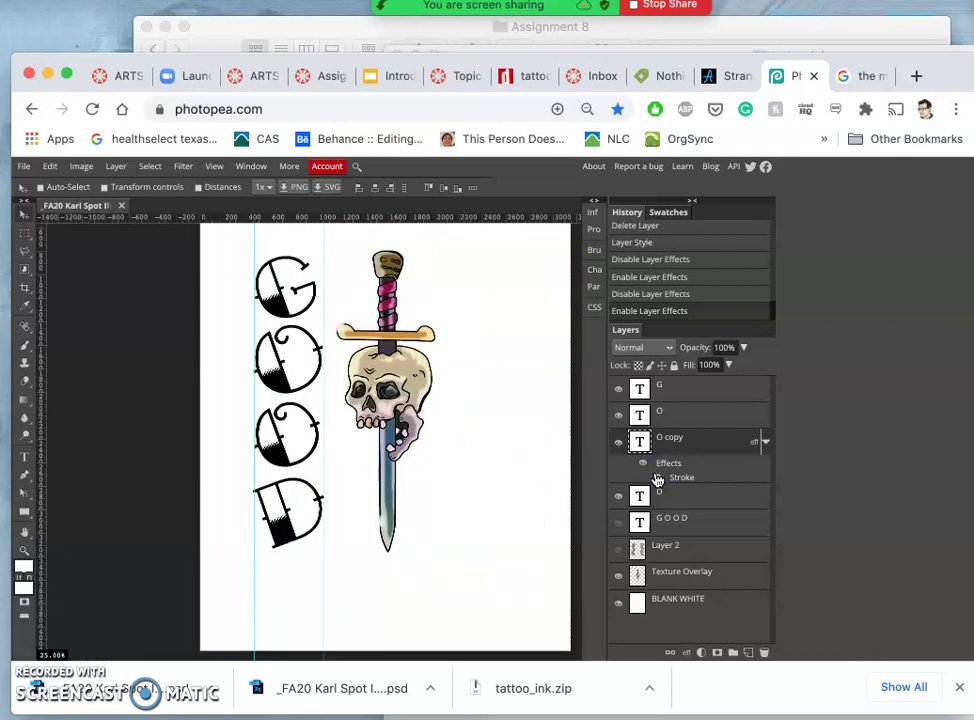
right_click(704, 446)
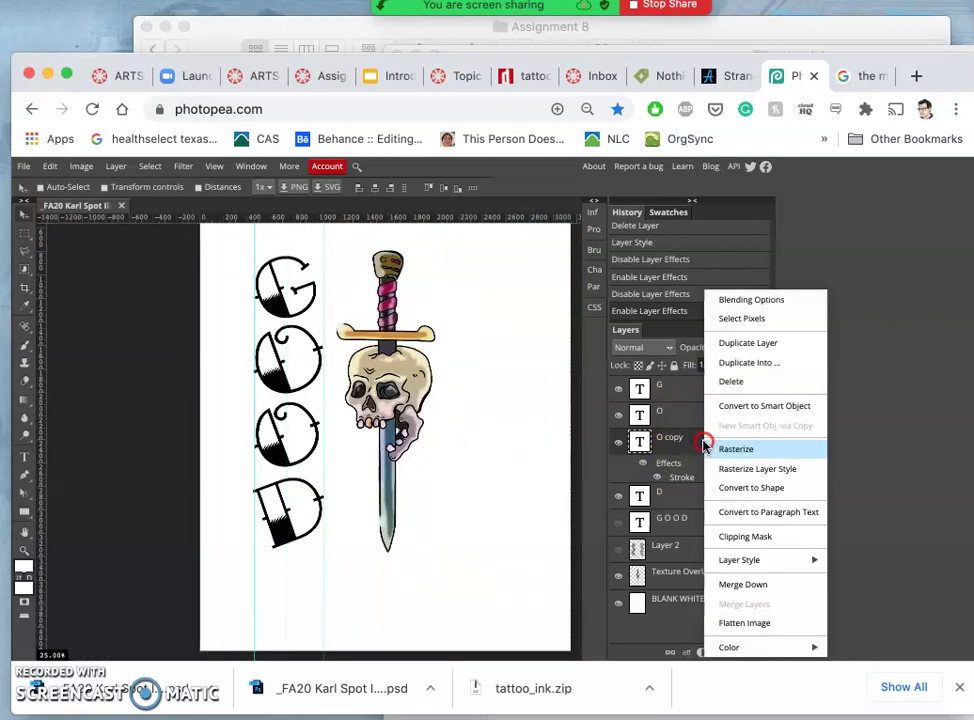
click(693, 437)
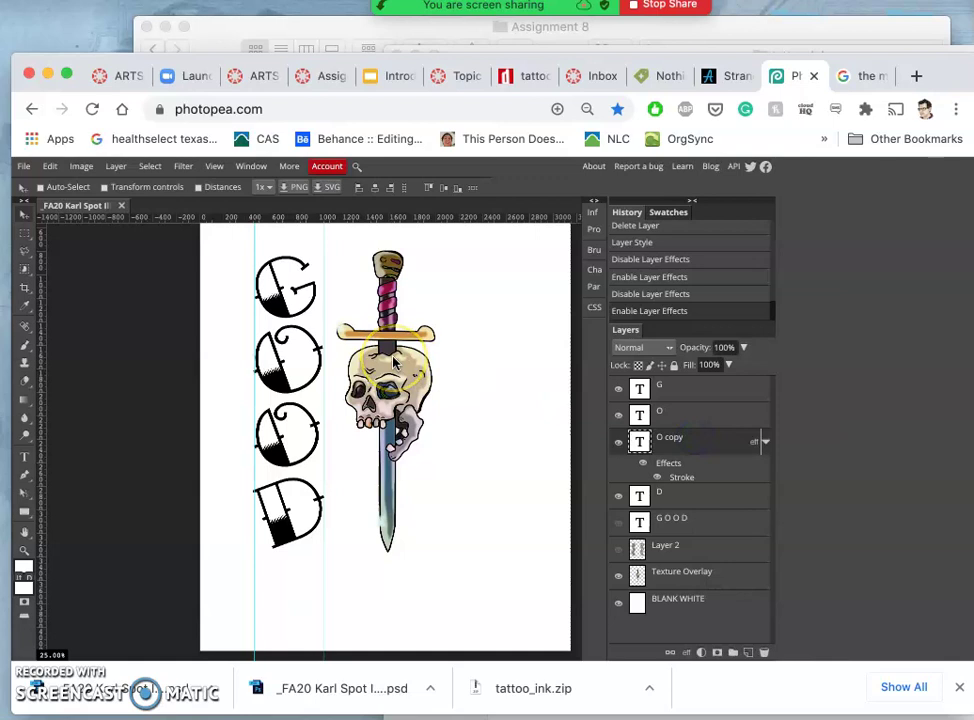
key(super+t)
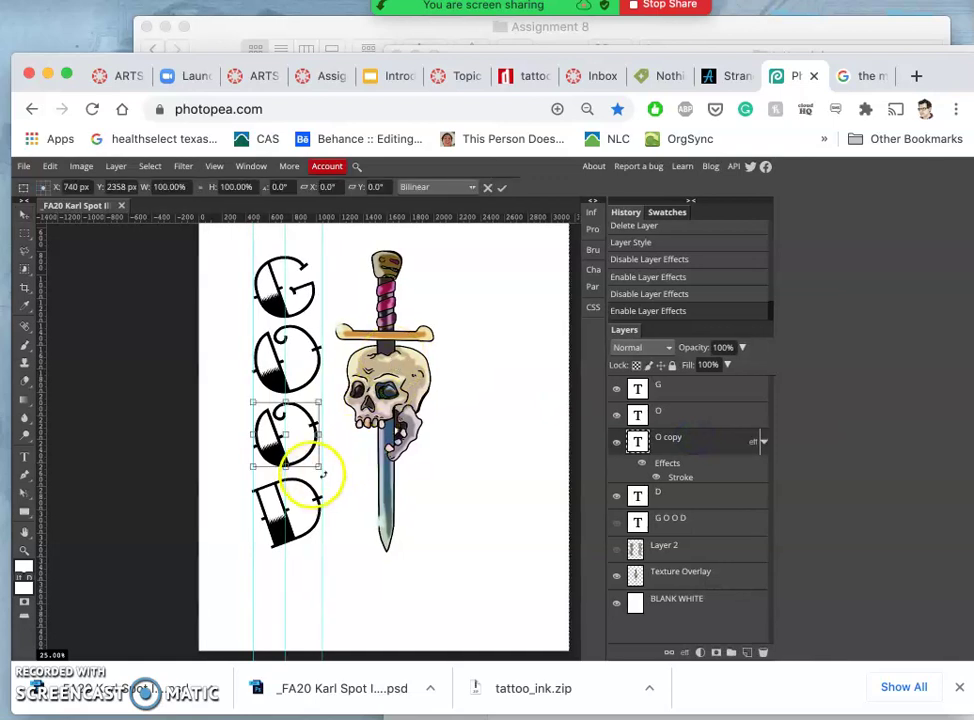
right_click(300, 455)
click(305, 458)
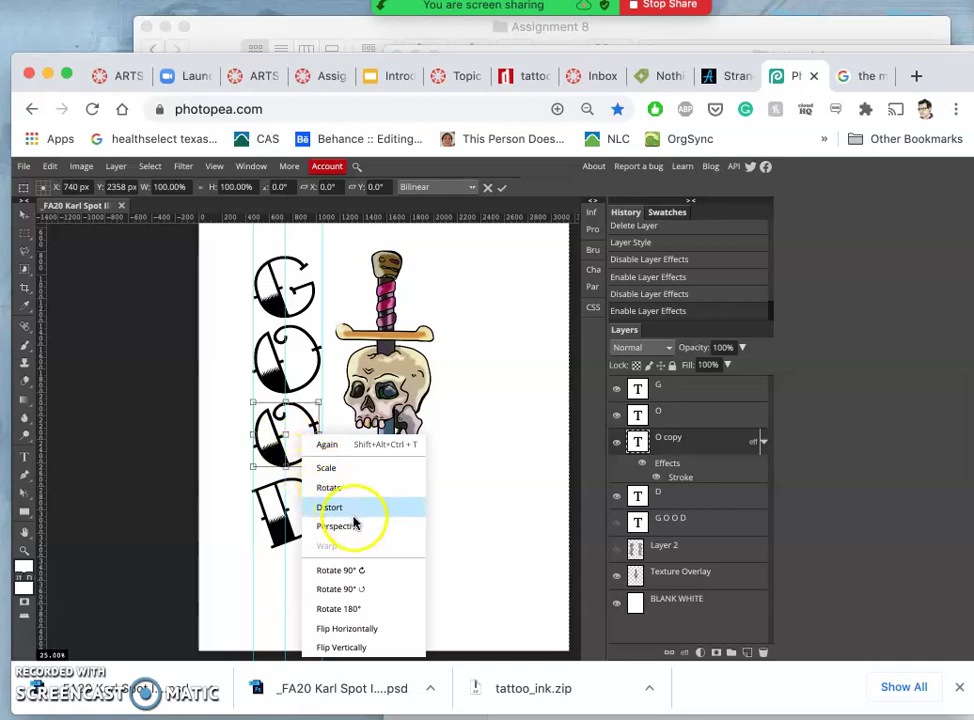
click(334, 510)
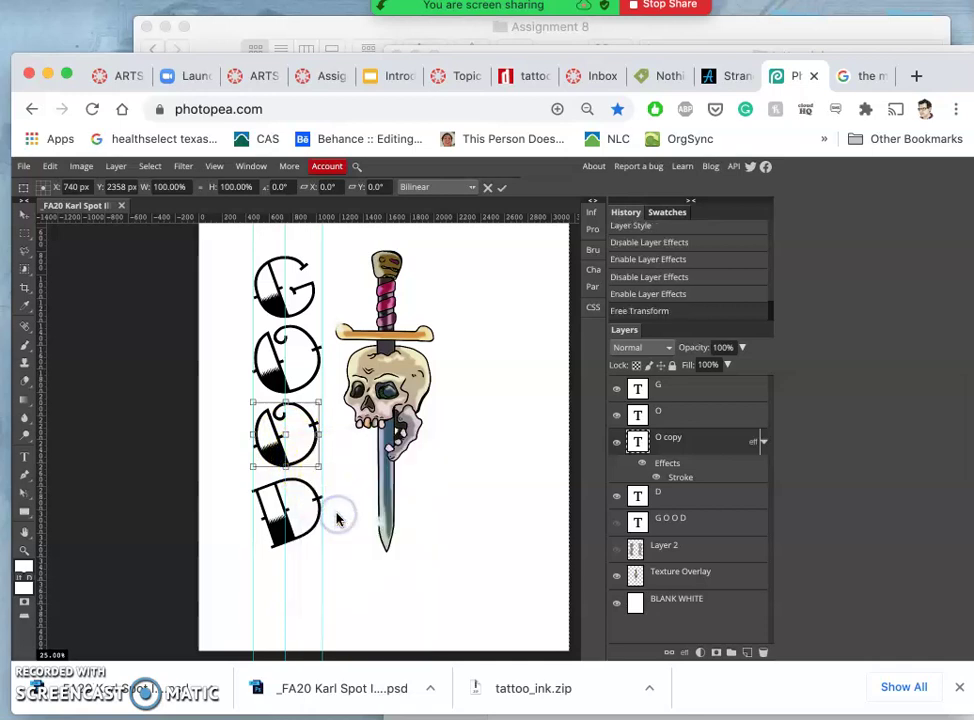
click(318, 468)
drag(318, 468, 322, 468)
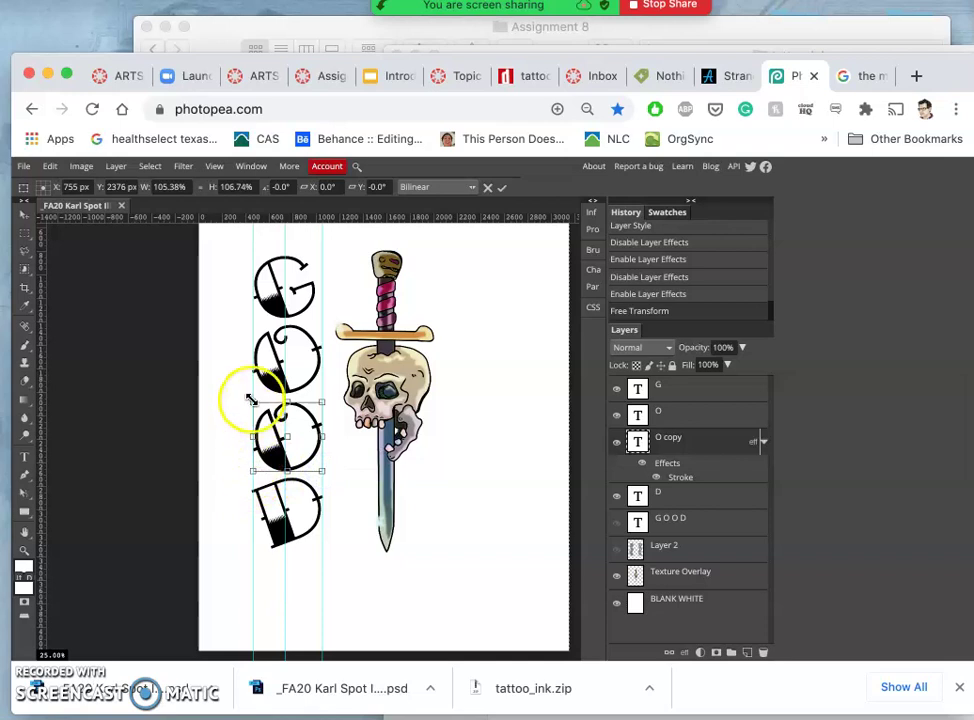
mouse_move(251, 399)
mouse_down()
mouse_move(233, 341)
mouse_move(254, 405)
mouse_up()
click(287, 440)
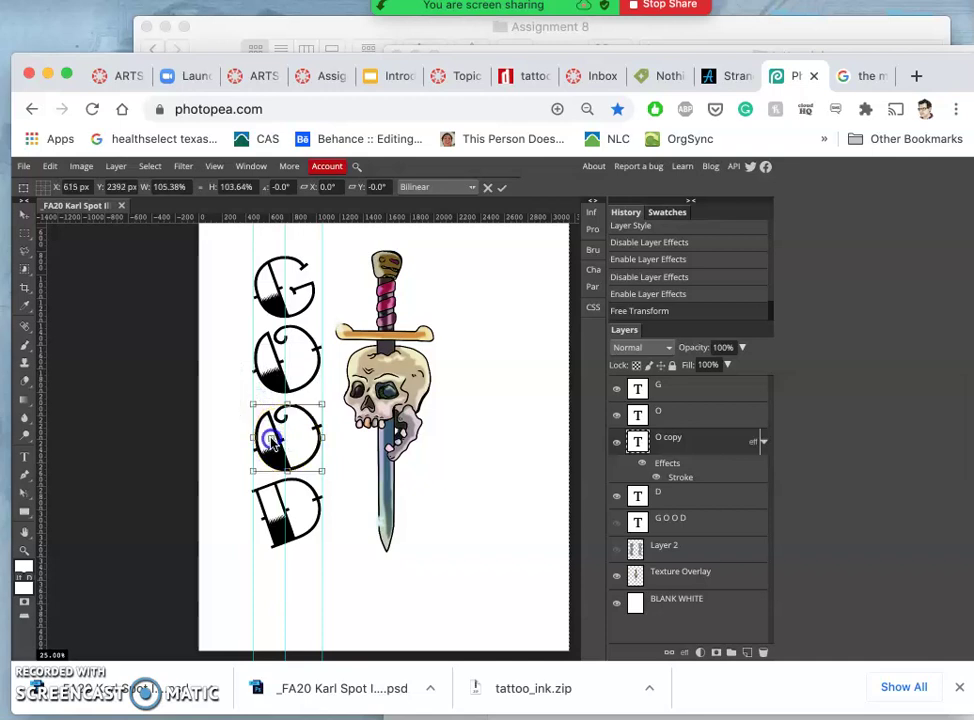
drag(252, 404, 239, 416)
key(Return)
key(ctrl+z)
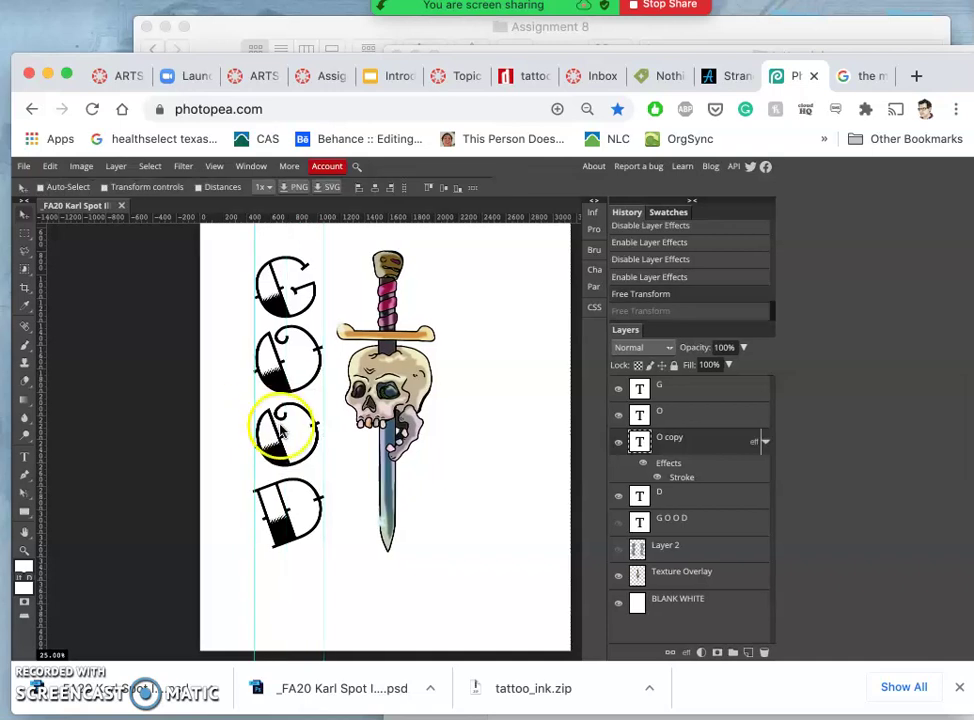
click(316, 463)
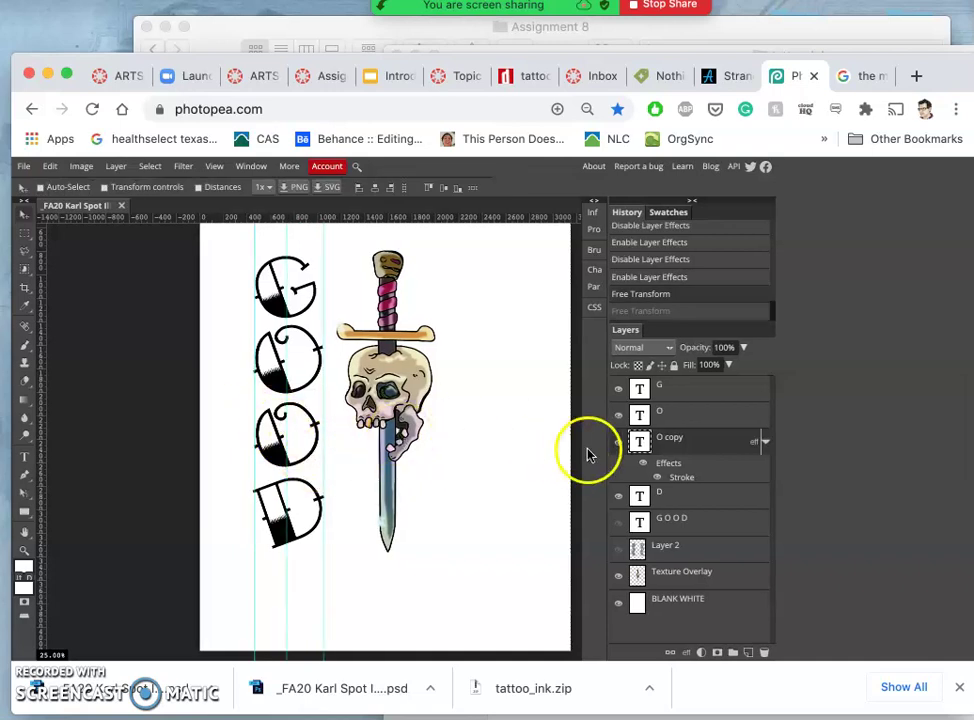
Free-transform the third O, scaling it up from its corner and trimming the top.
key(ctrl+t)
right_click(303, 458)
drag(305, 461, 337, 515)
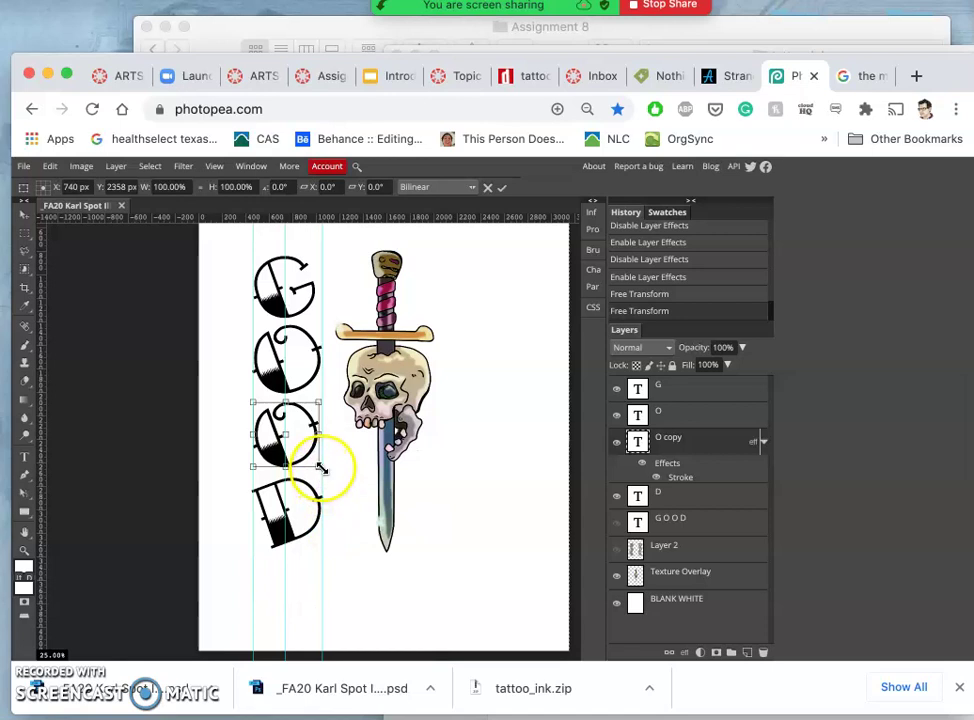
drag(321, 468, 320, 434)
drag(285, 396, 285, 401)
drag(247, 476, 247, 476)
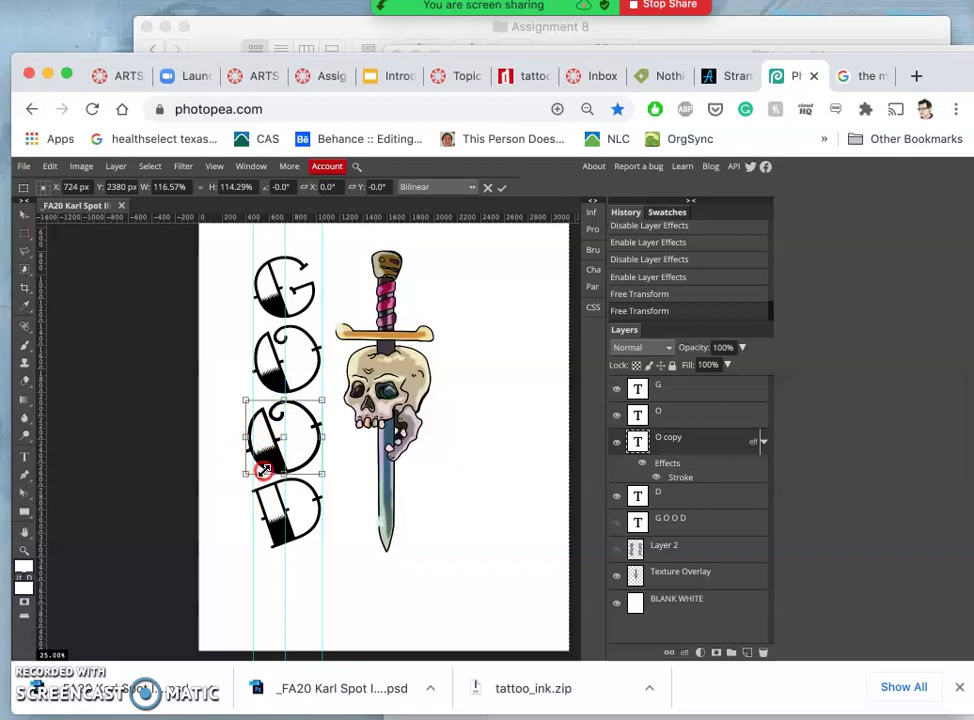
Refine the third O's corners to about 110% height and commit the transform.
right_click(263, 470)
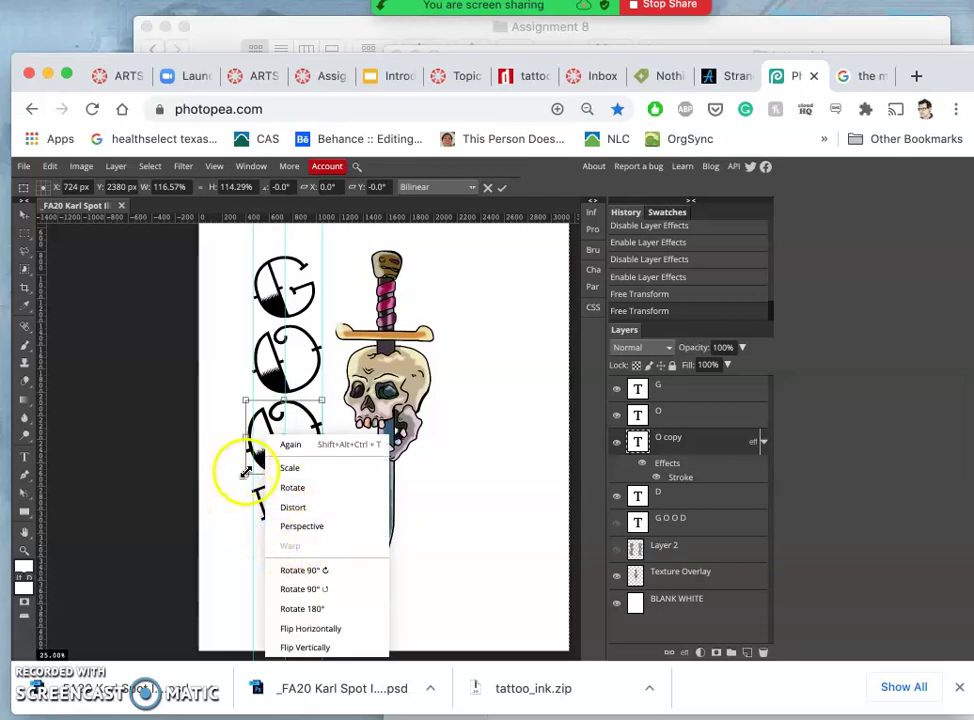
drag(246, 471, 251, 470)
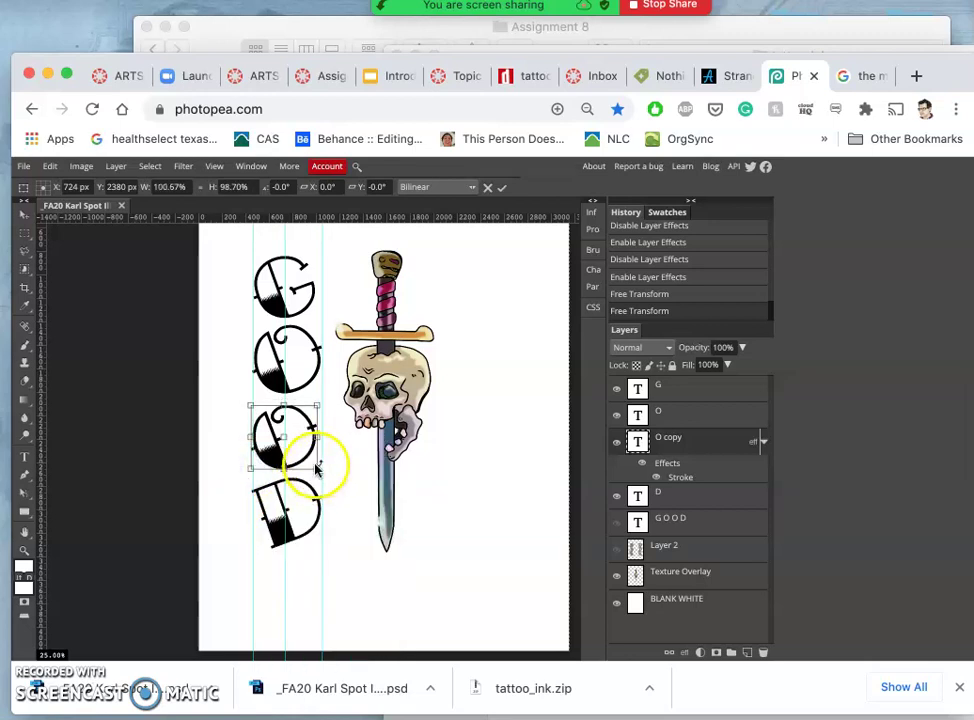
drag(316, 467, 315, 467)
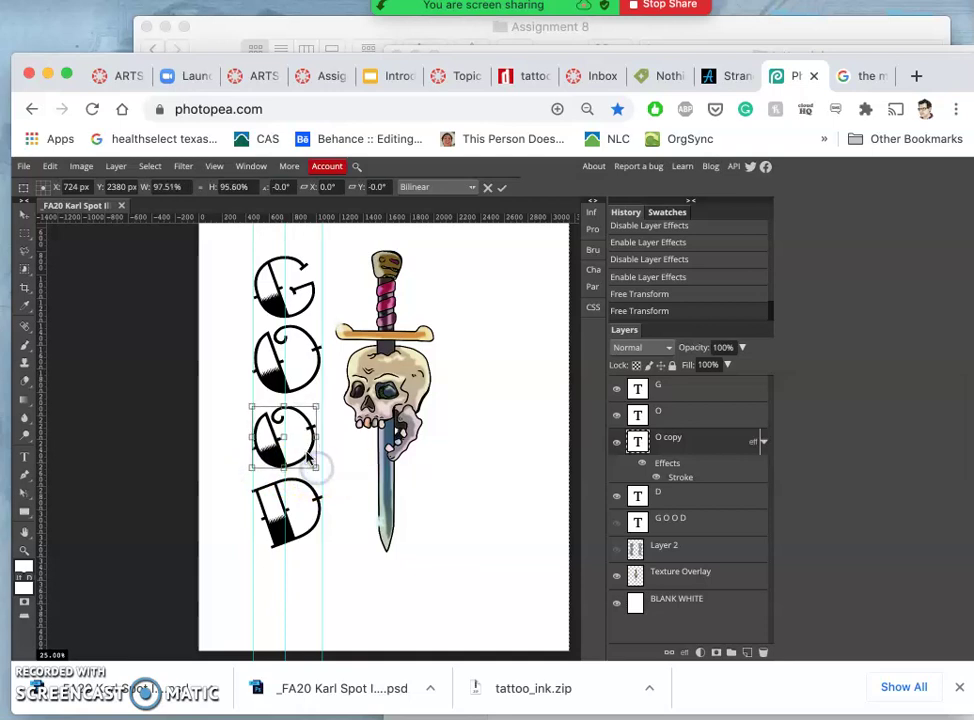
right_click(309, 458)
click(324, 490)
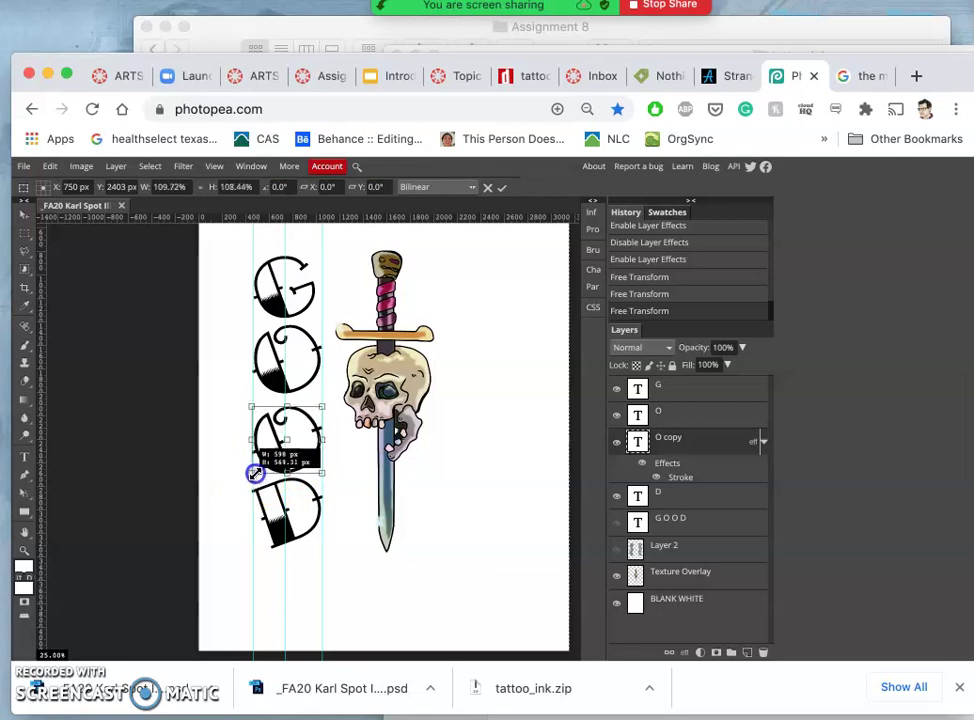
drag(256, 474, 256, 472)
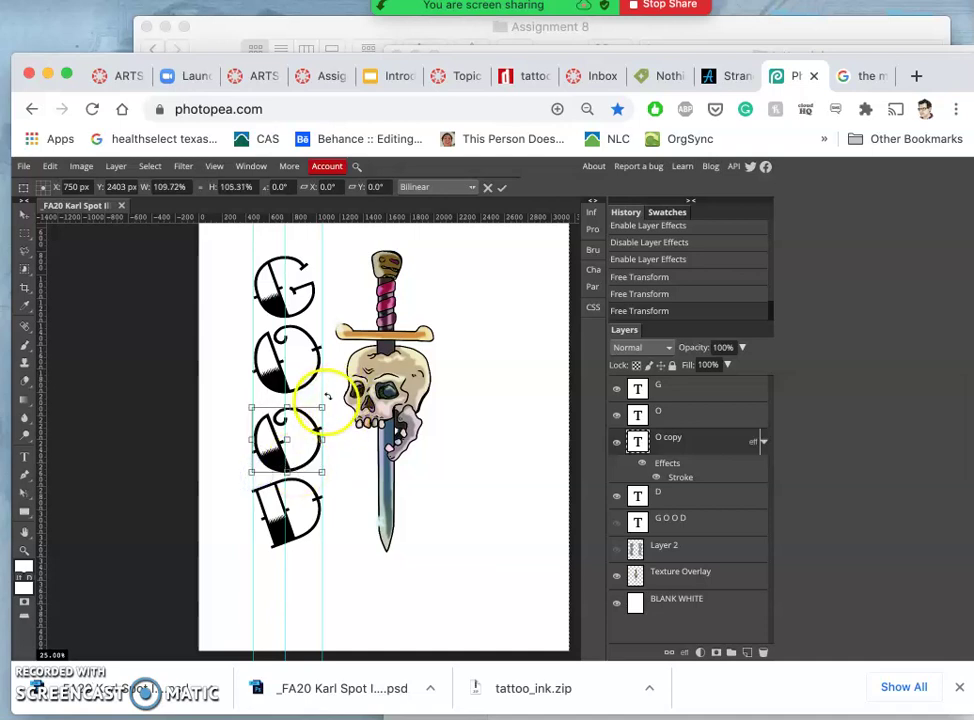
drag(321, 407, 321, 405)
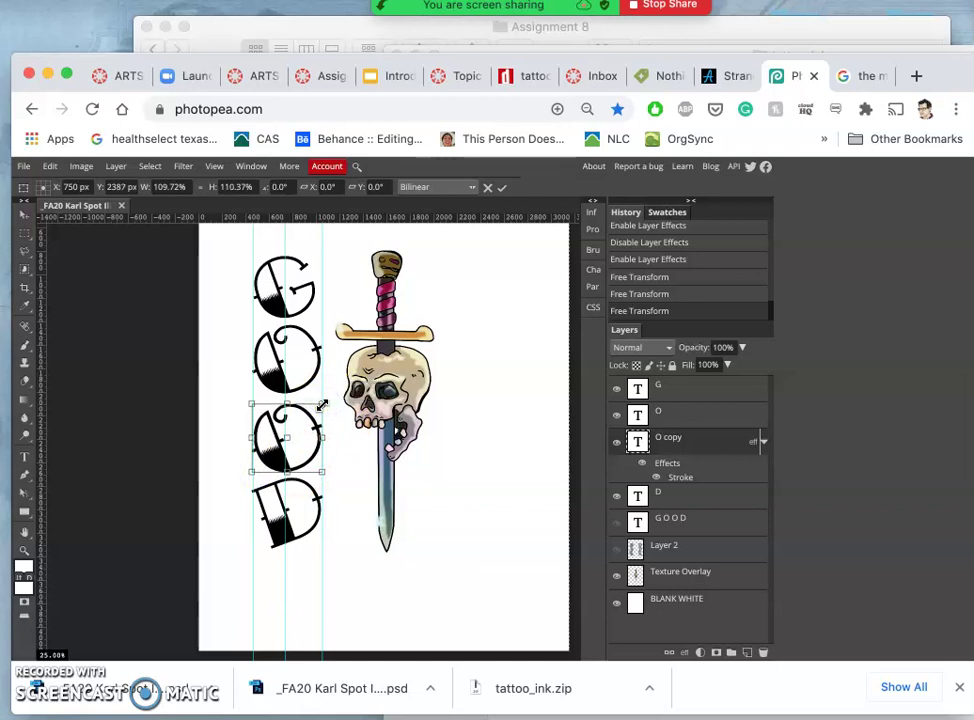
key(Return)
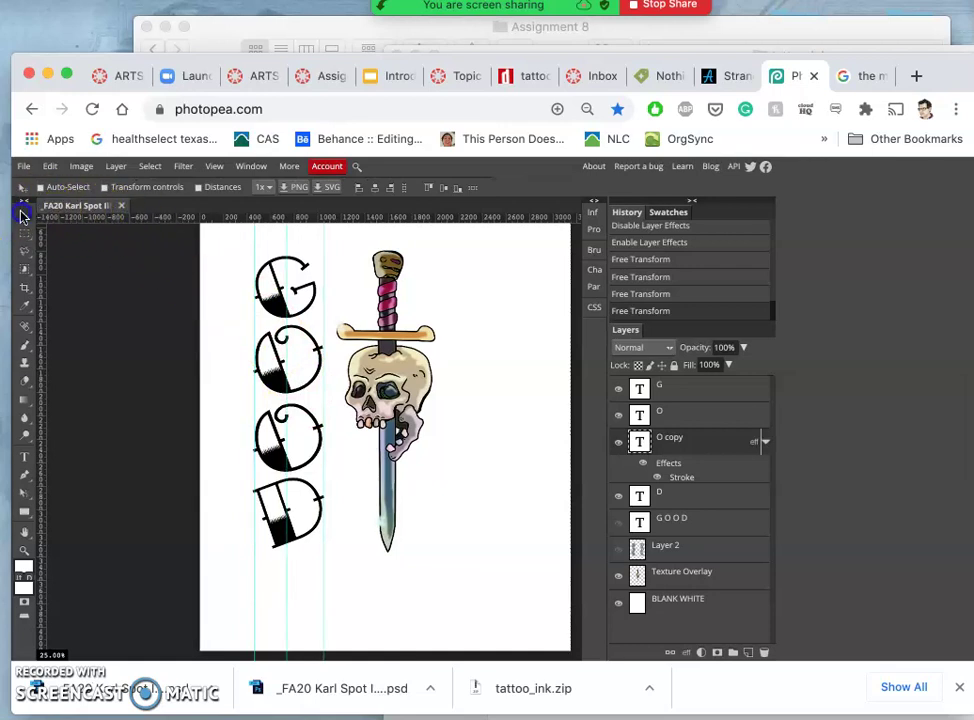
Check the third O's visibility and group the GOOD letter layers into Folder 1.
click(277, 462)
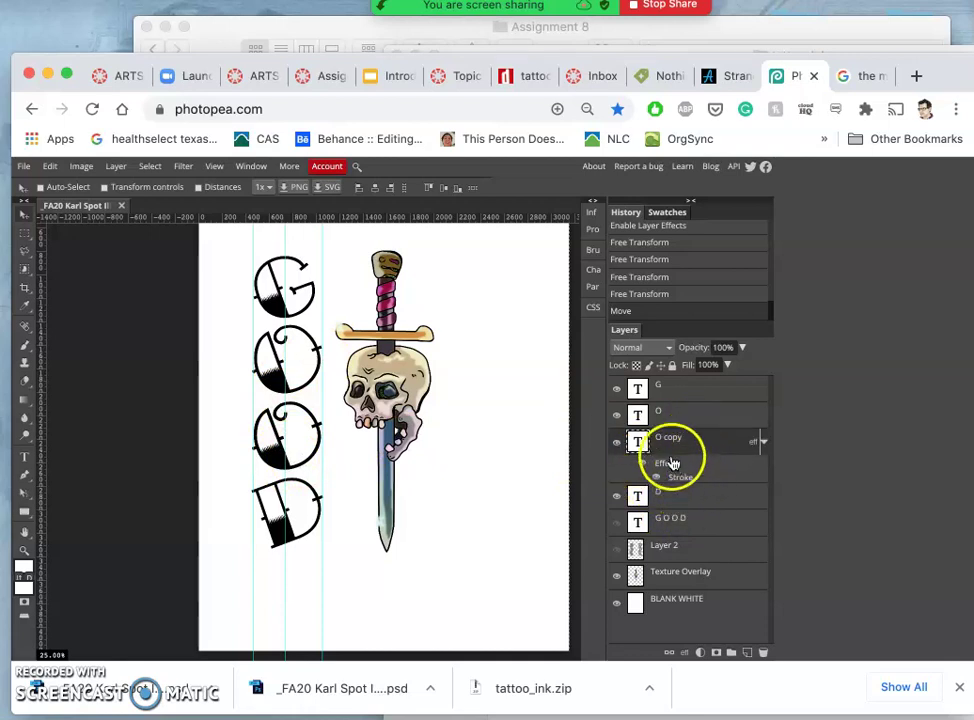
click(617, 443)
click(617, 443)
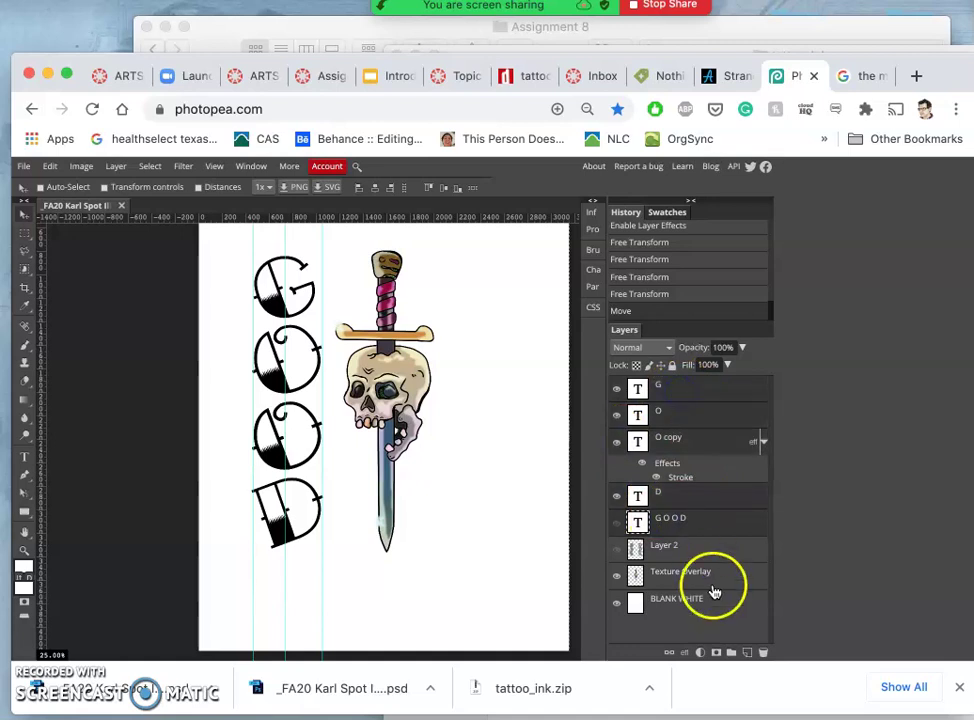
click(730, 652)
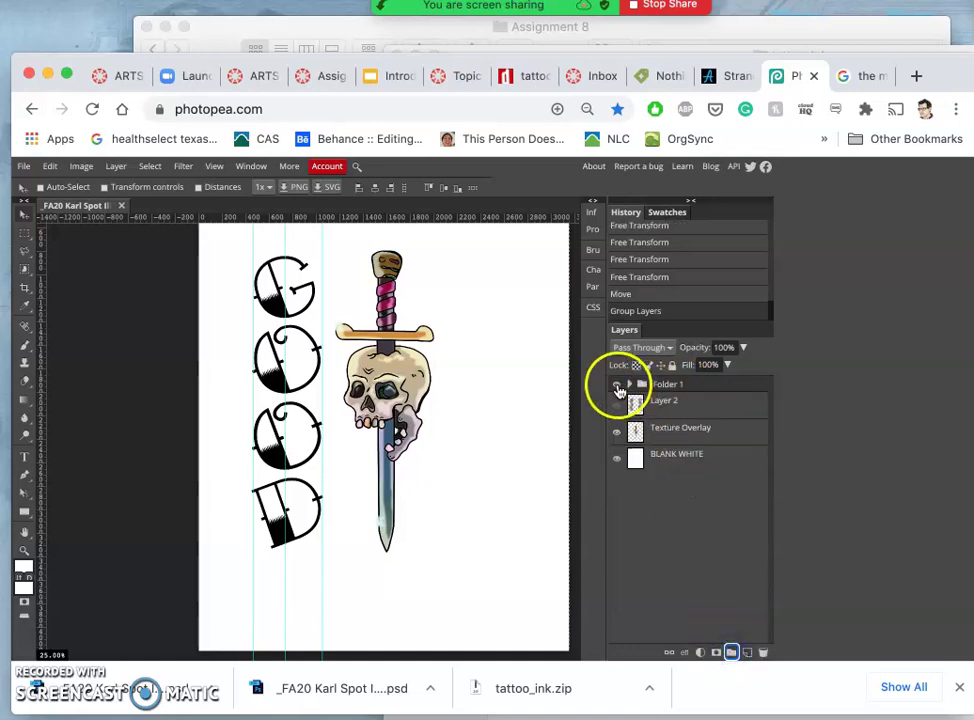
Duplicate Folder 1 as Folder 1 copy, hide the original, and expand the copy.
click(617, 386)
click(617, 386)
click(666, 389)
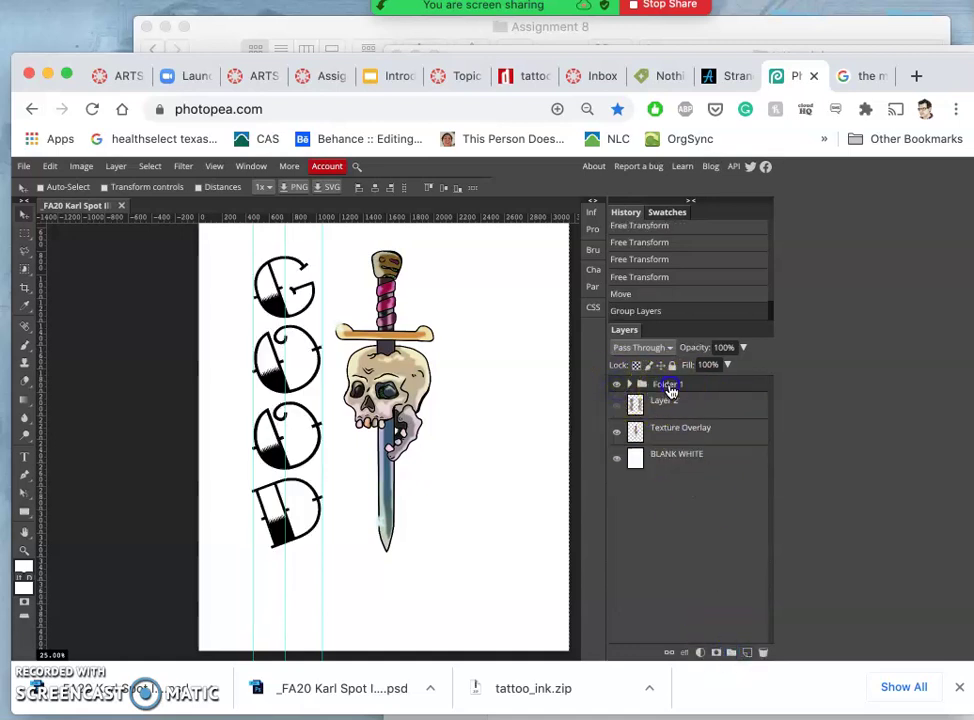
click(694, 386)
key(ctrl+j)
click(616, 401)
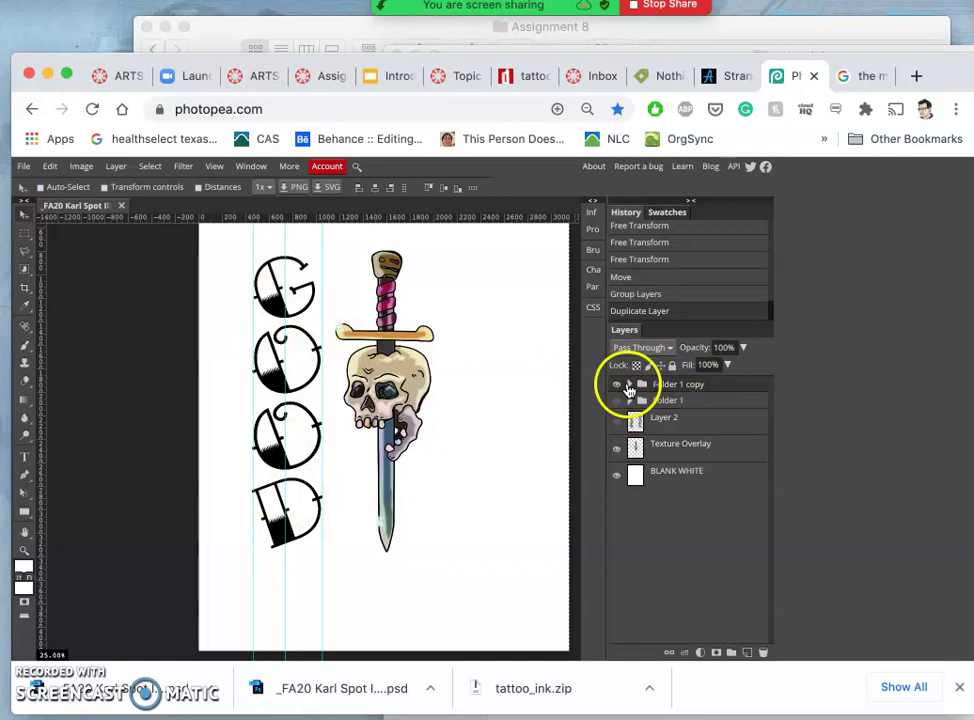
click(629, 385)
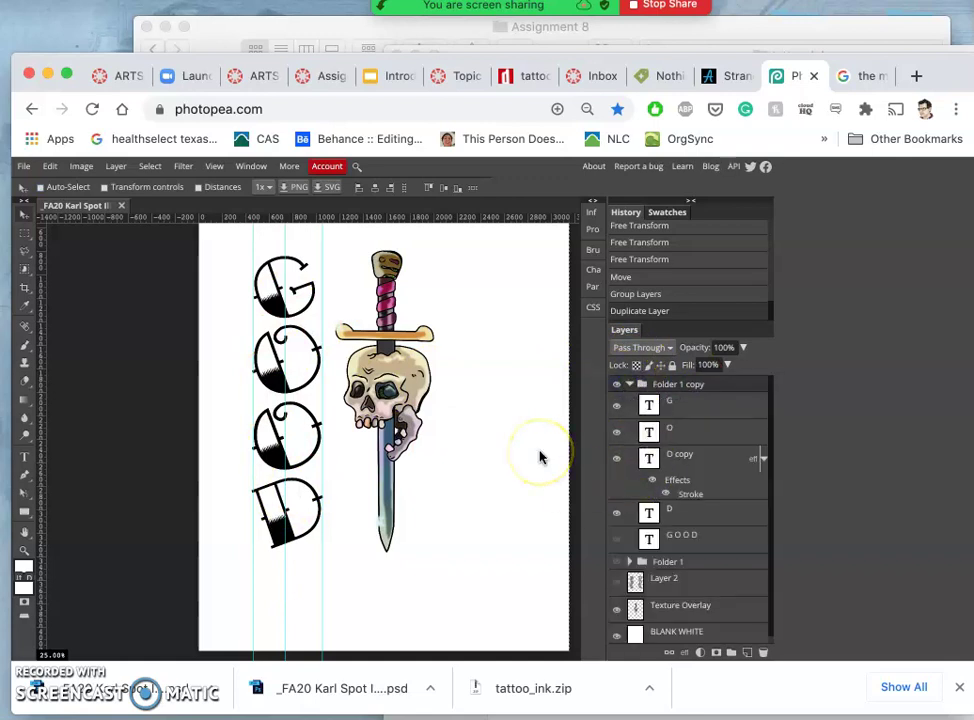
Toggle the guides and scale the G up to about 118%.
key(ctrl+semicolon)
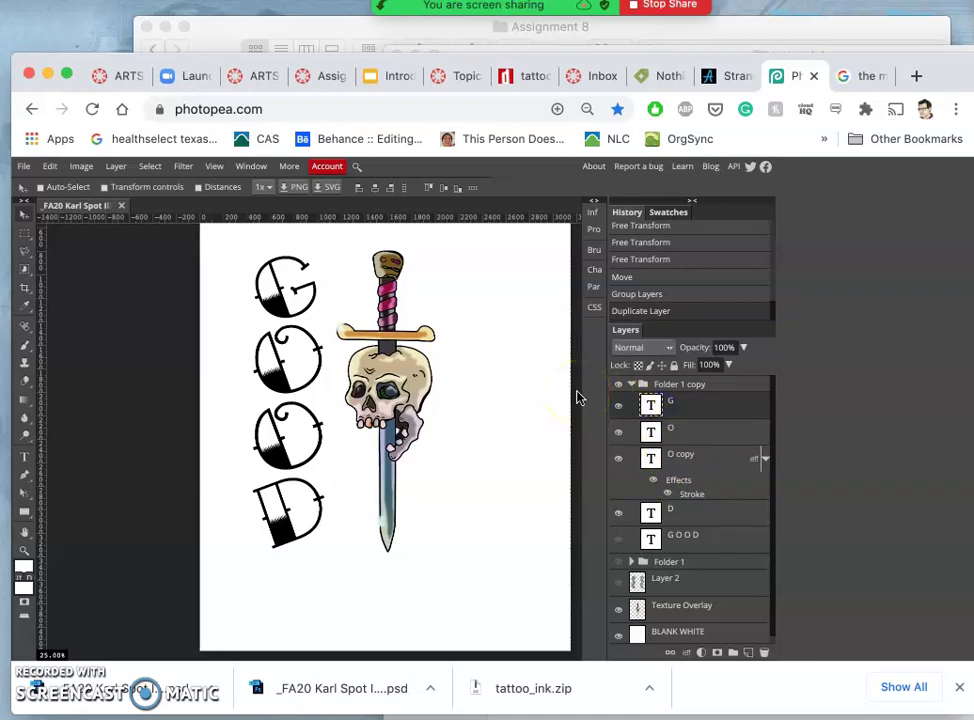
key(ctrl+t)
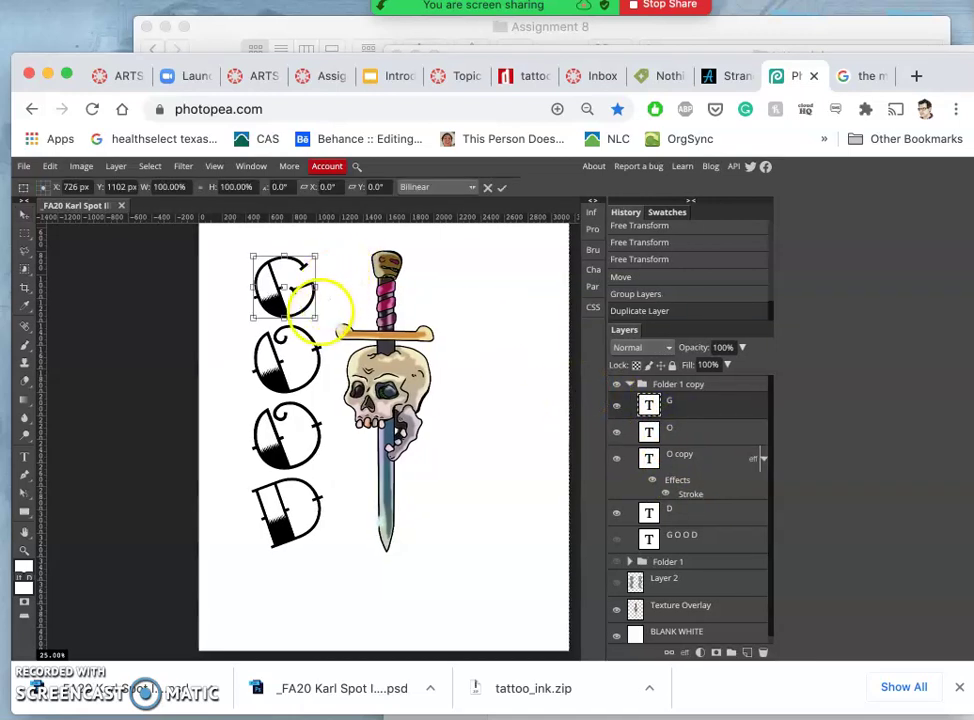
drag(316, 315, 284, 310)
click(687, 432)
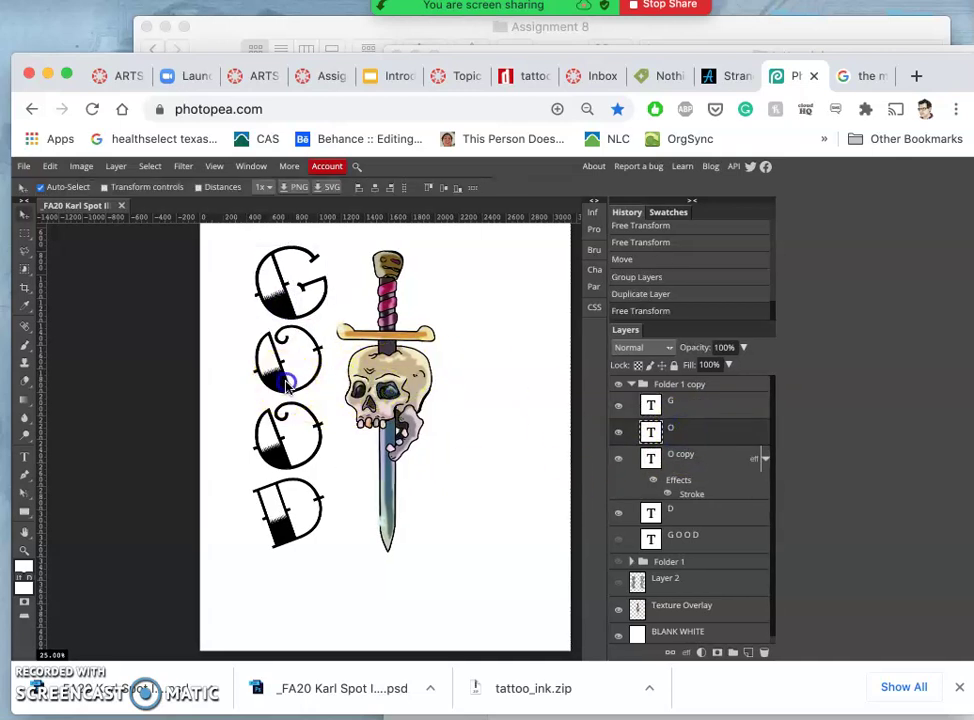
Shift the second and third O letters slightly to the right.
mouse_move(276, 404)
mouse_down()
mouse_move(287, 383)
mouse_move(279, 389)
mouse_up()
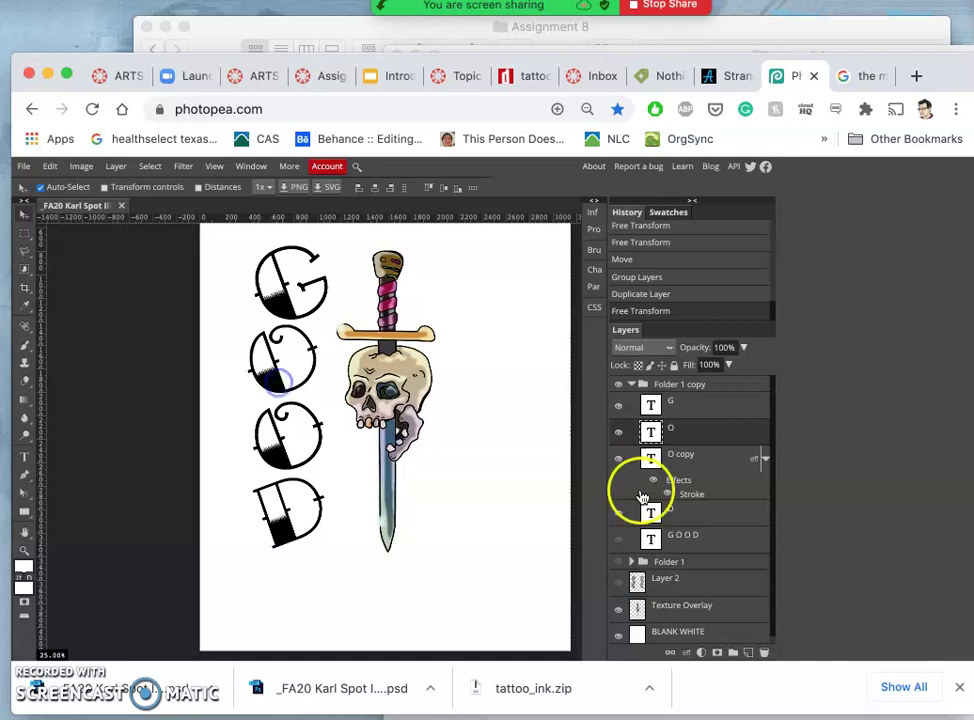
click(690, 460)
drag(275, 458, 287, 457)
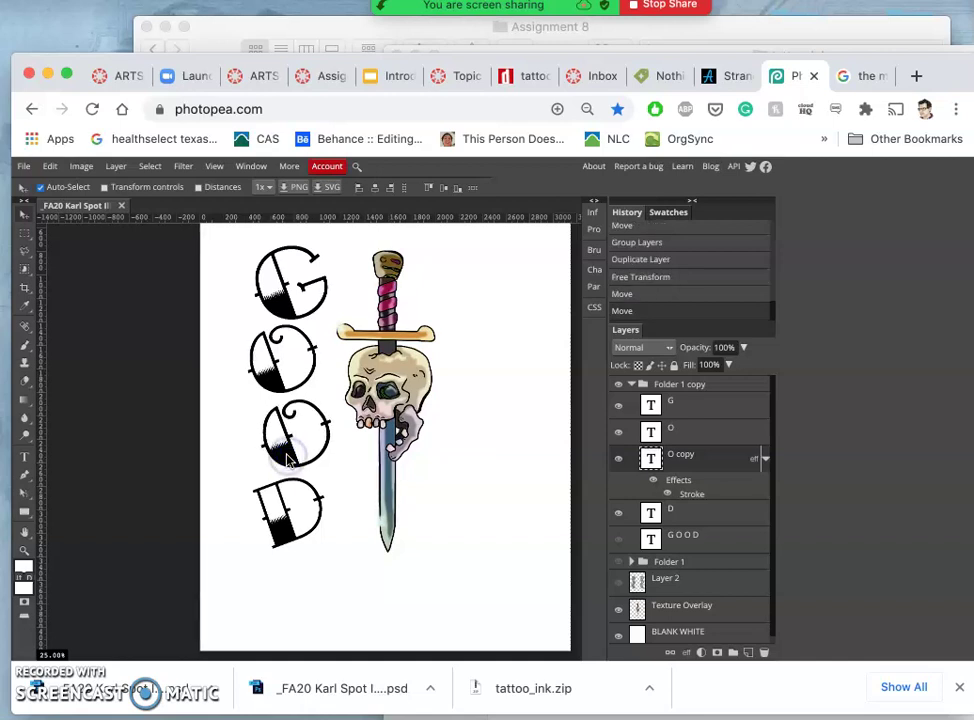
Enlarge the D to about 112% and nudge it up and left.
click(690, 514)
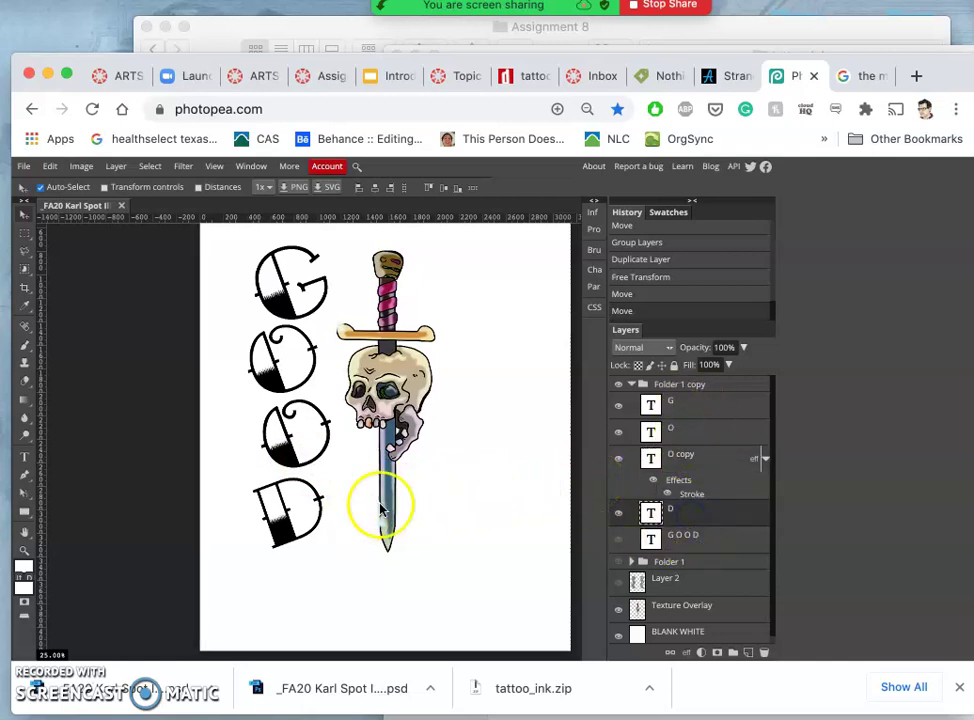
key(ctrl+t)
key(Return)
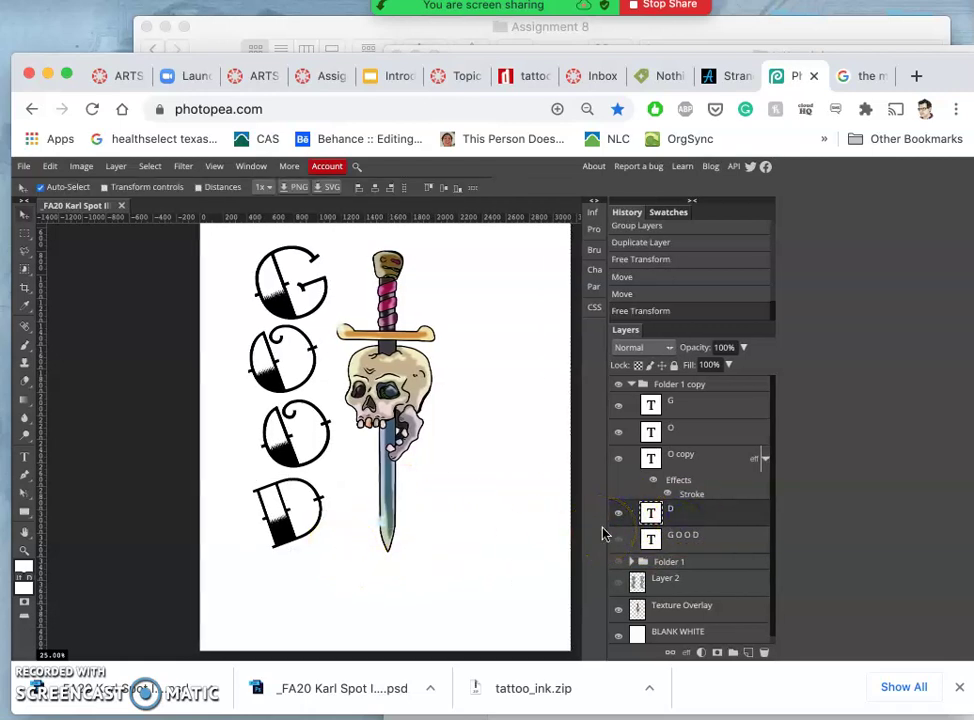
key(ctrl+t)
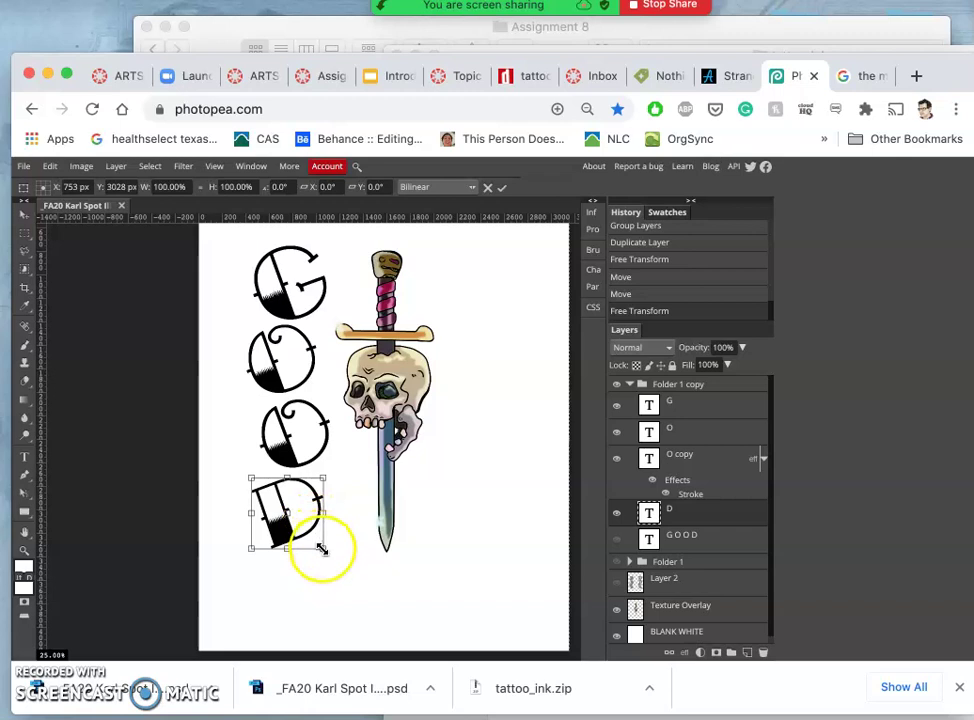
drag(321, 548, 333, 557)
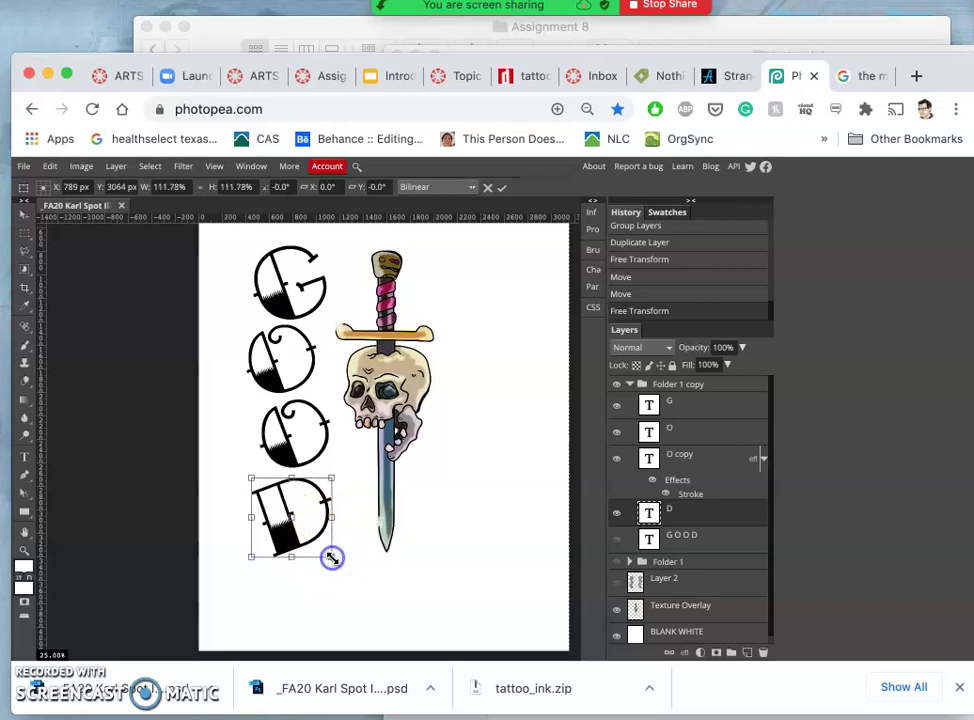
click(275, 495)
drag(275, 501, 273, 500)
click(339, 462)
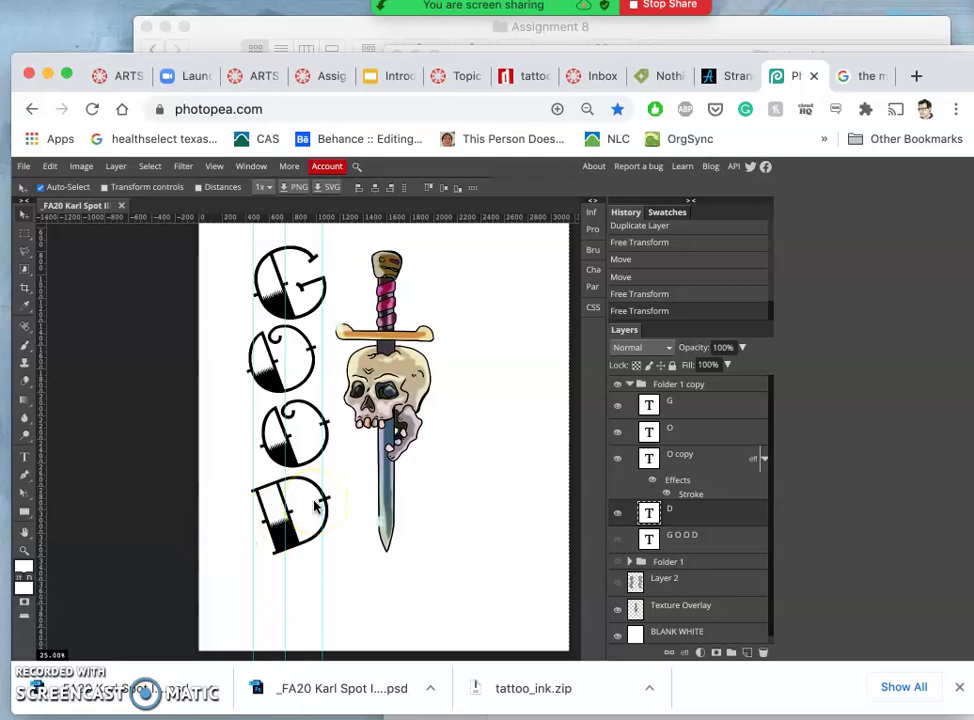
drag(316, 507, 316, 507)
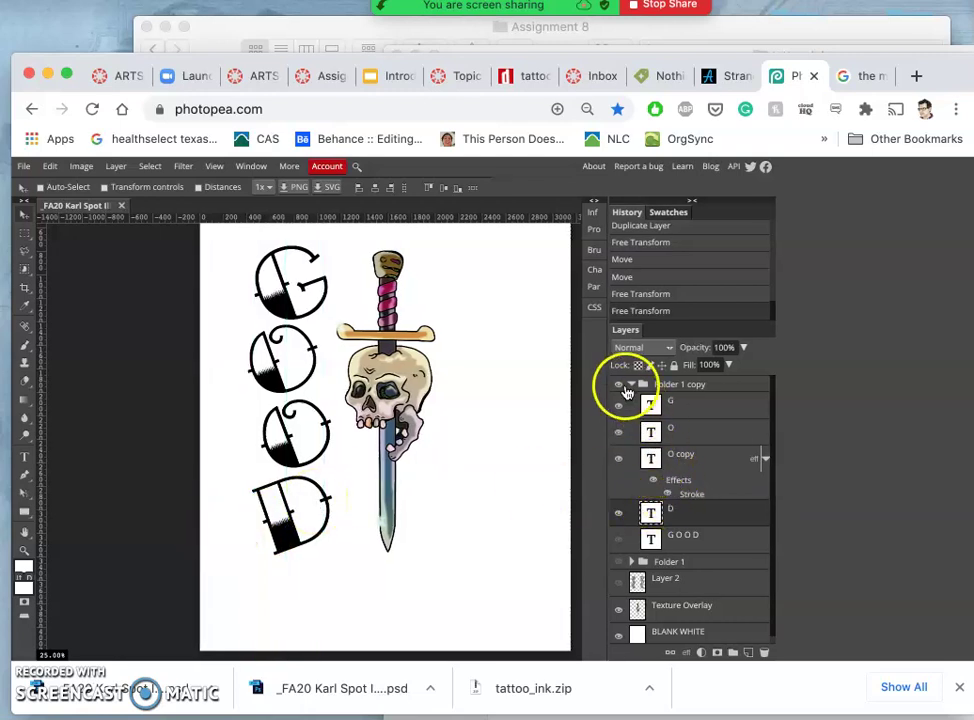
click(629, 388)
click(618, 401)
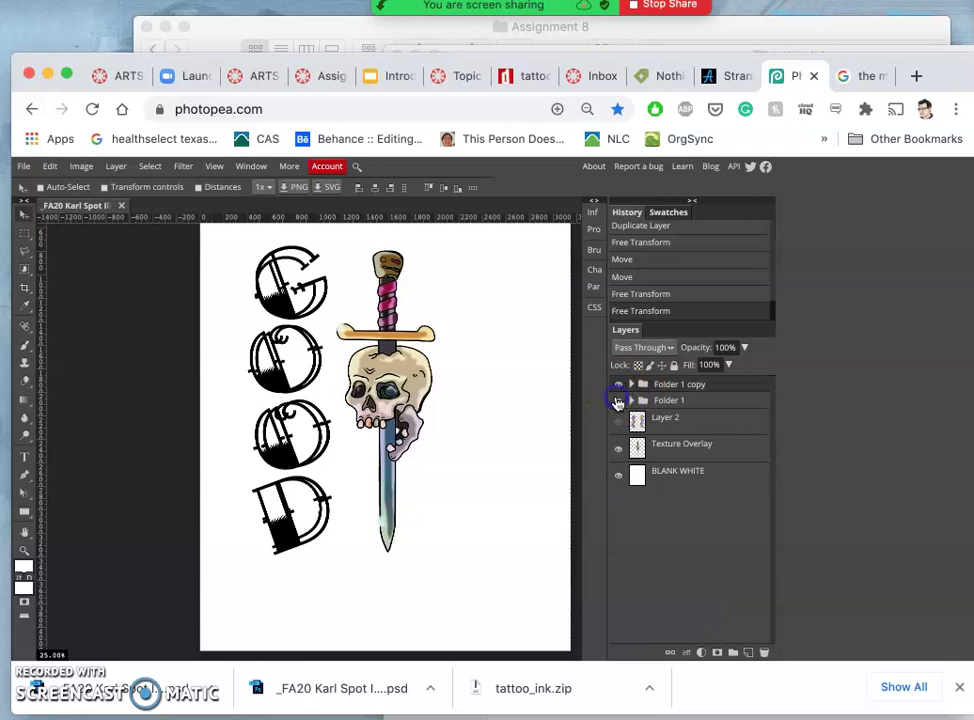
click(618, 393)
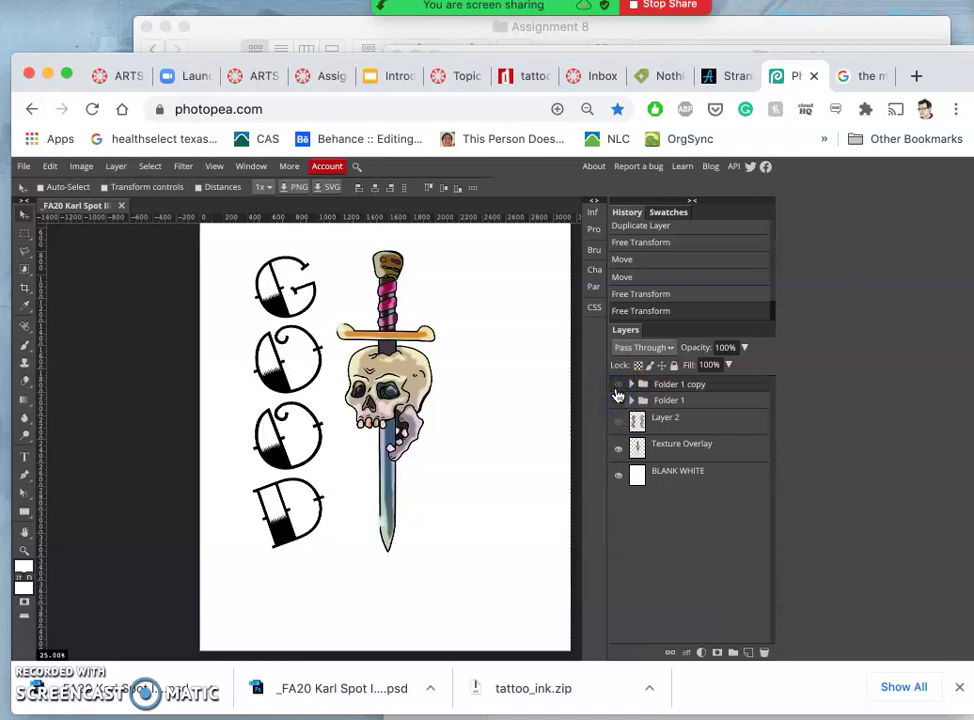
click(618, 387)
click(618, 402)
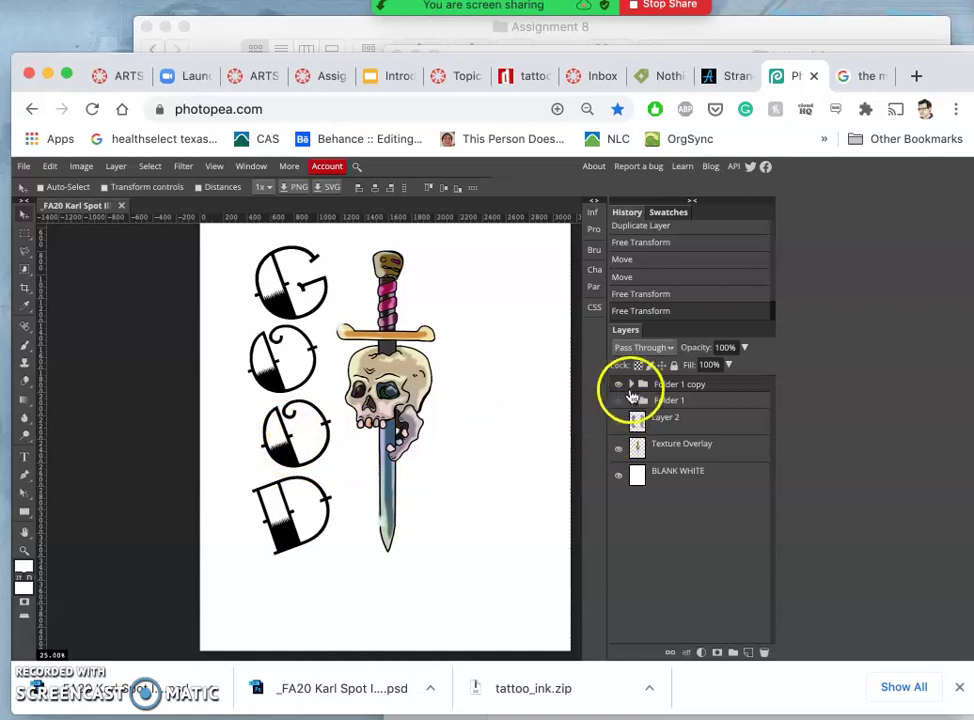
click(631, 386)
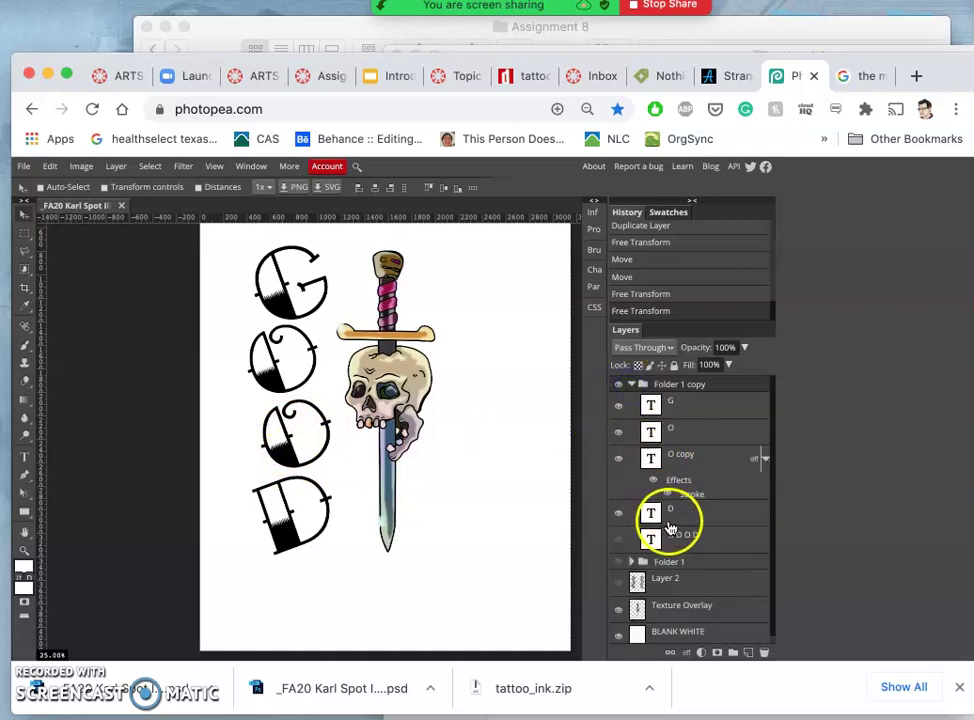
Stretch the third O to about 104% height and nudge it up a few pixels.
click(657, 459)
click(576, 441)
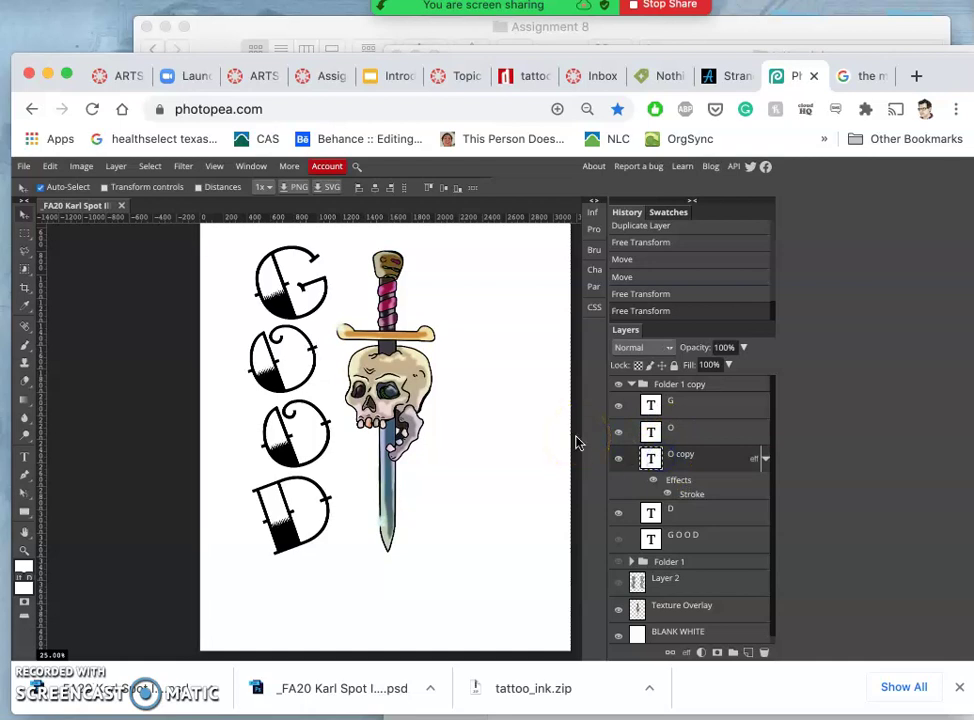
key(ctrl+t)
drag(318, 458, 296, 468)
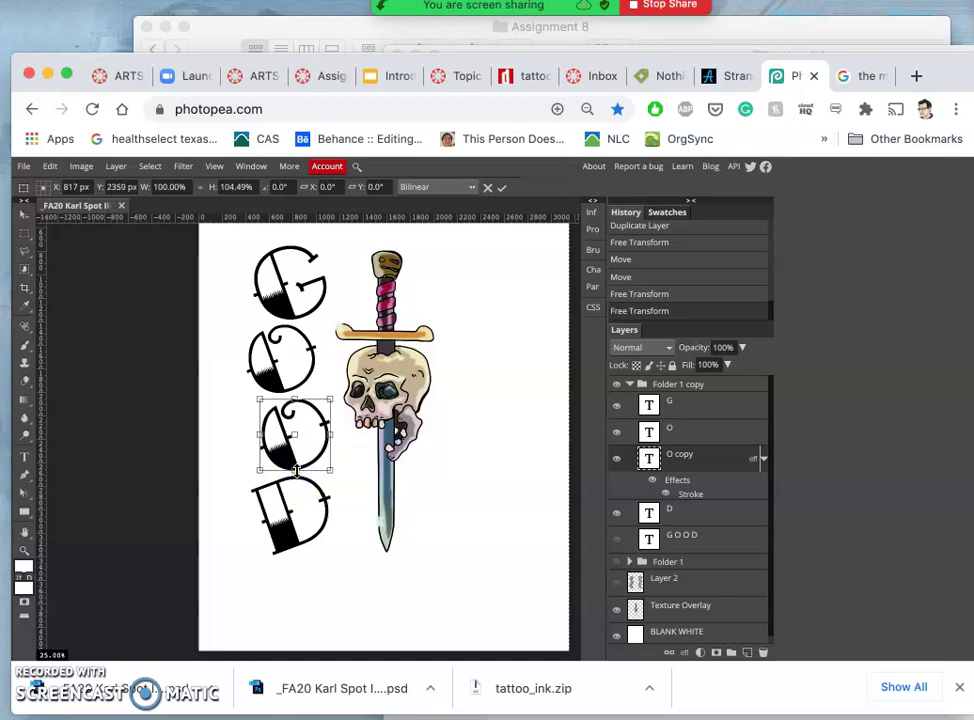
key(Up)
key(Up)
key(Up)
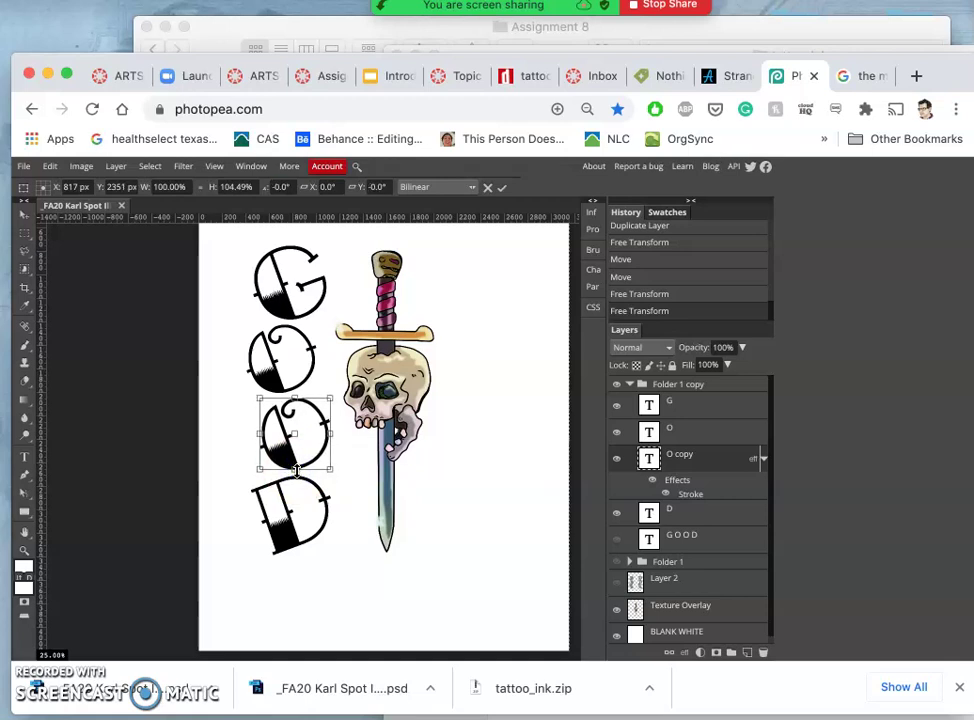
key(Return)
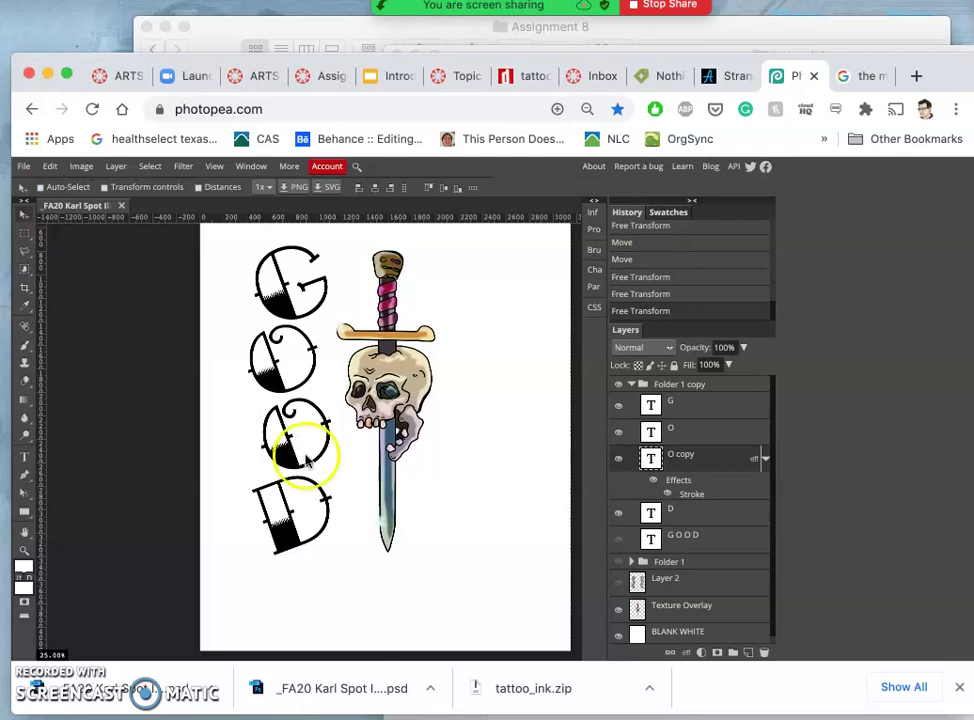
click(292, 403)
drag(292, 403, 291, 400)
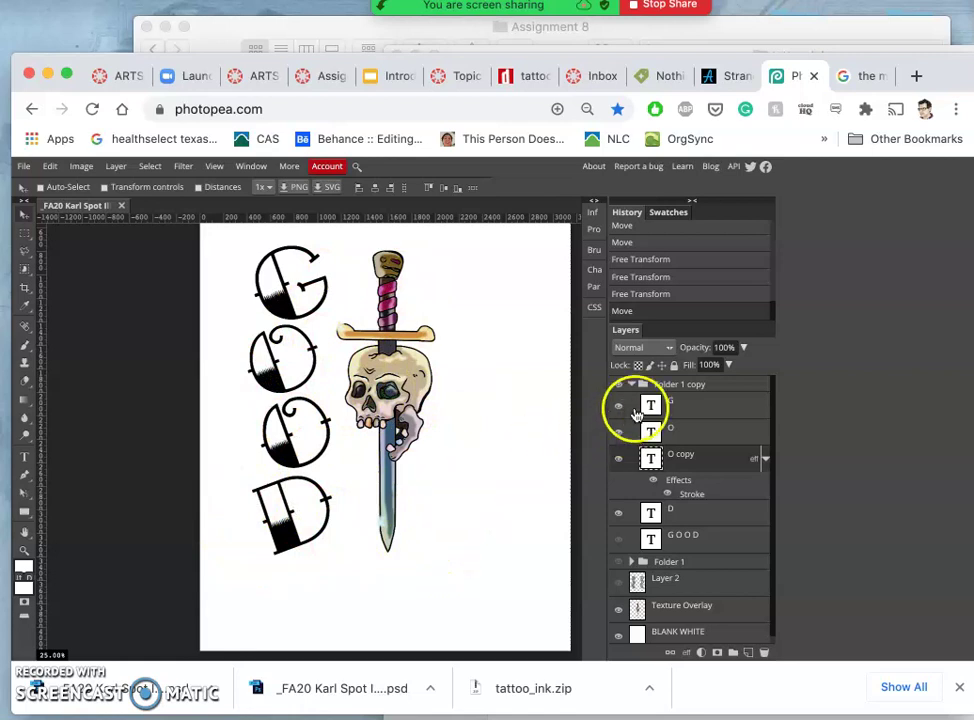
Duplicate Folder 1 copy as Folder 1 copy 2 and move it right of the dagger.
click(634, 386)
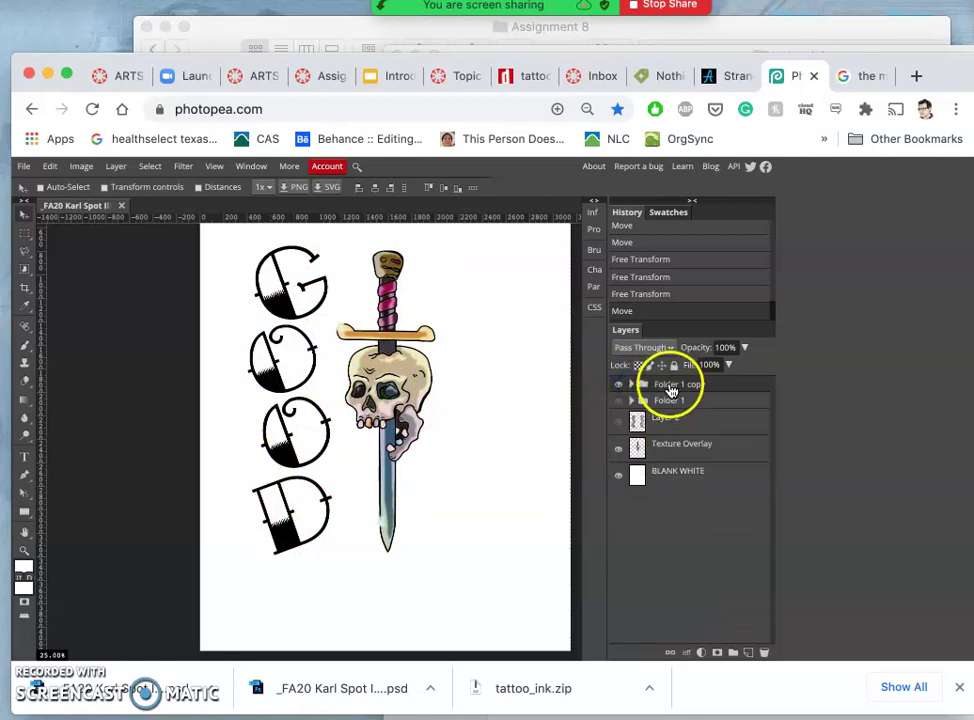
click(670, 388)
key(super+j)
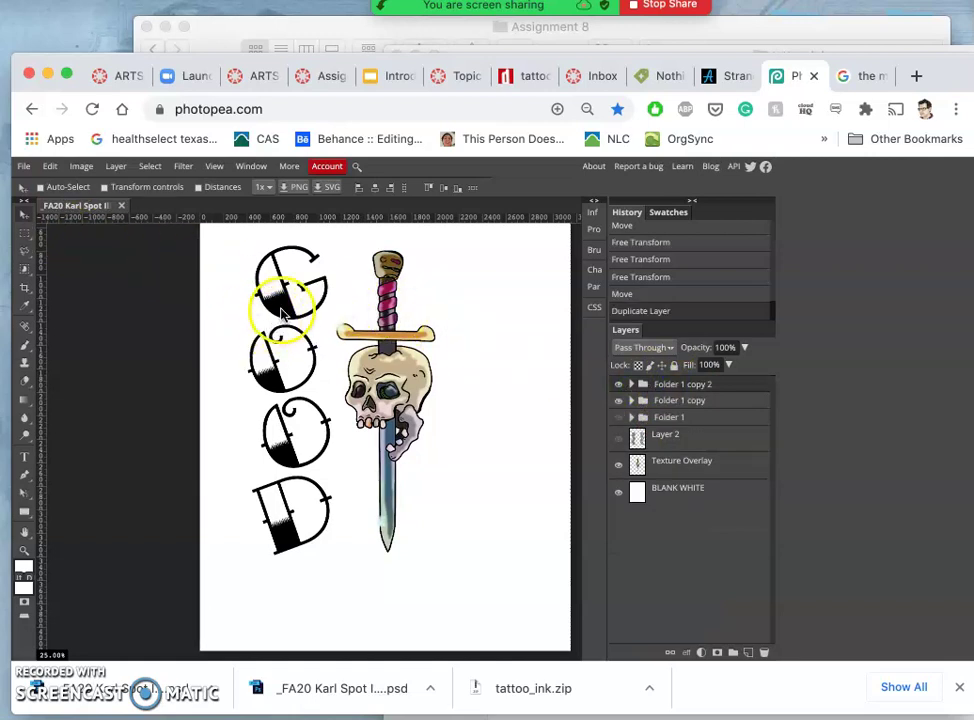
drag(311, 304, 479, 316)
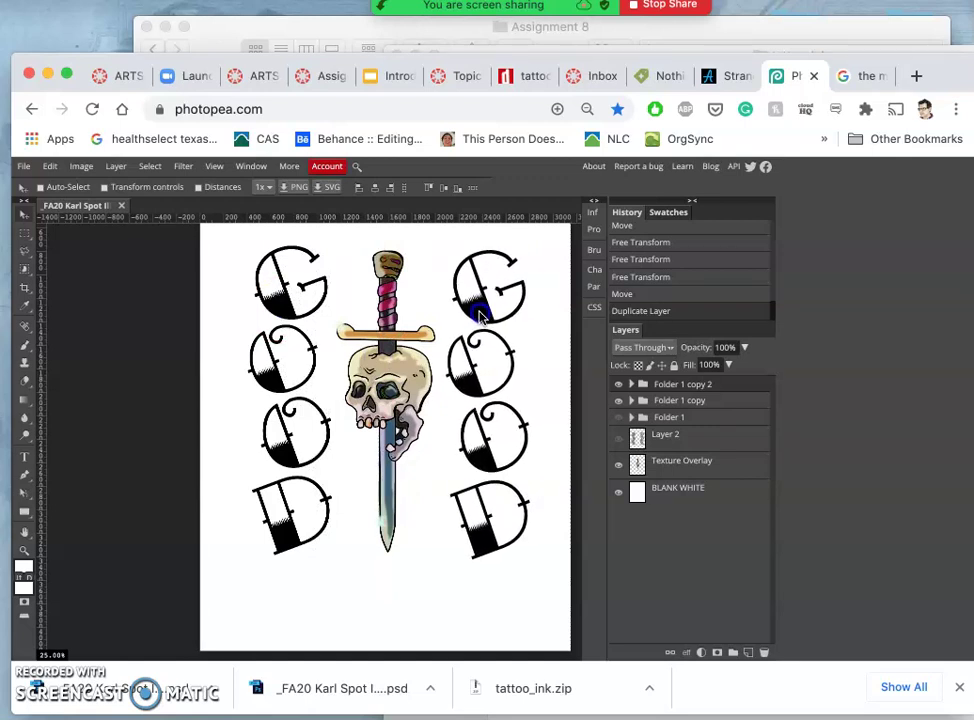
click(638, 352)
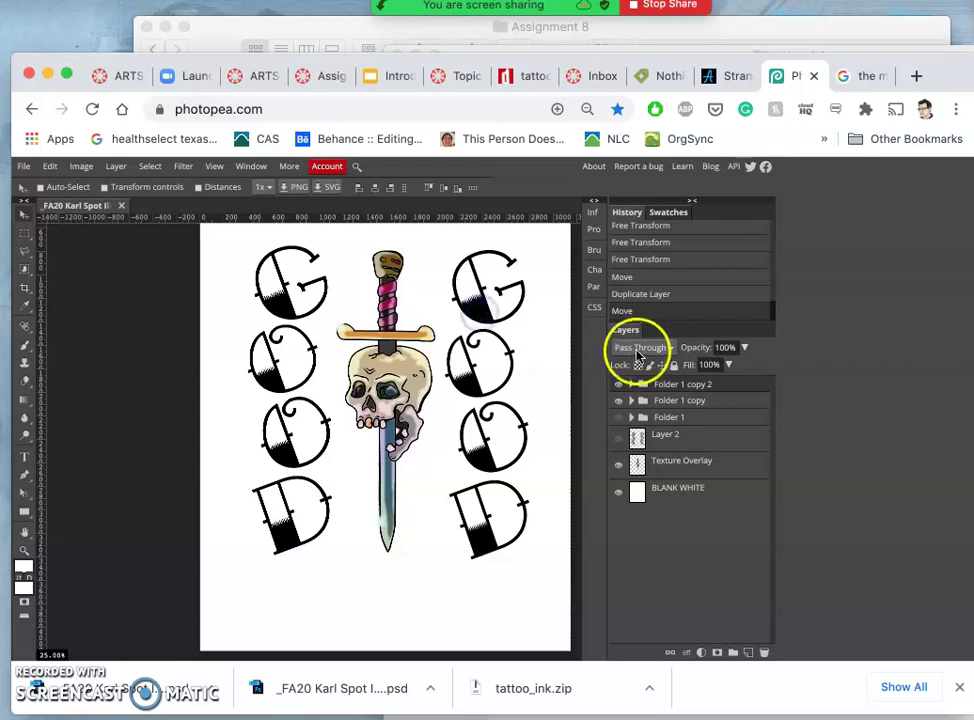
click(634, 386)
click(689, 420)
click(634, 387)
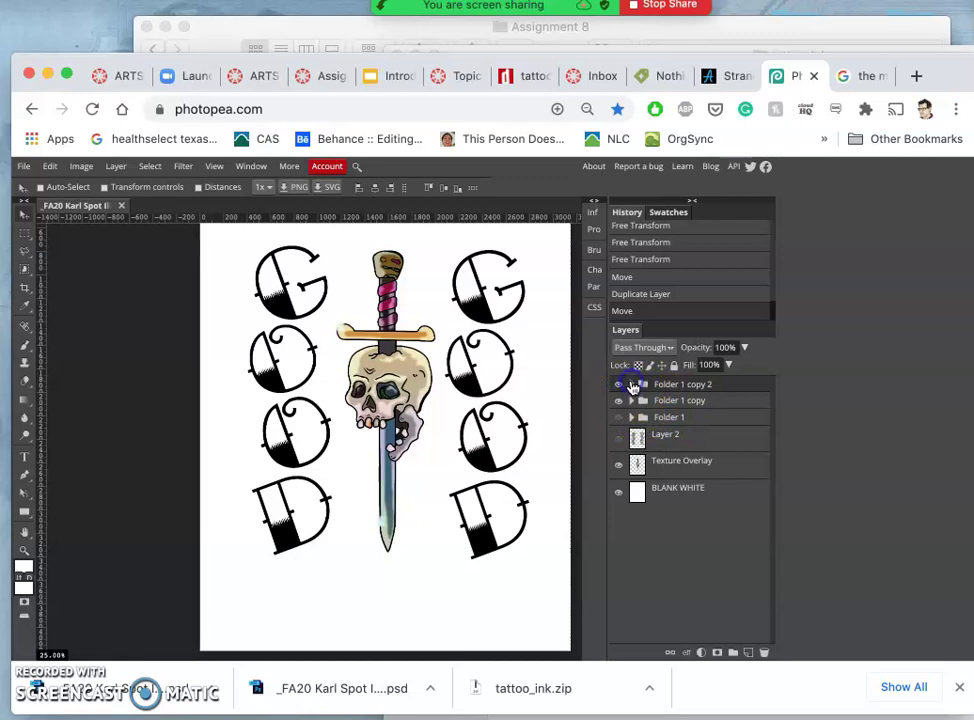
Expand Folder 1 copy 2, dismissing the accidentally opened Layer Style dialog.
click(632, 388)
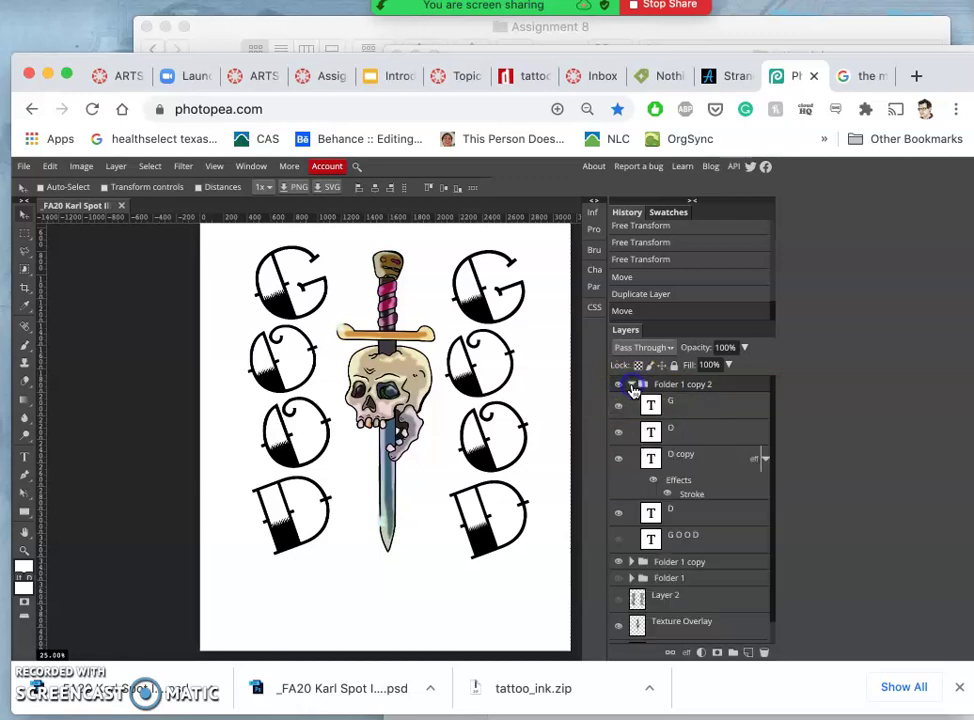
double_click(632, 390)
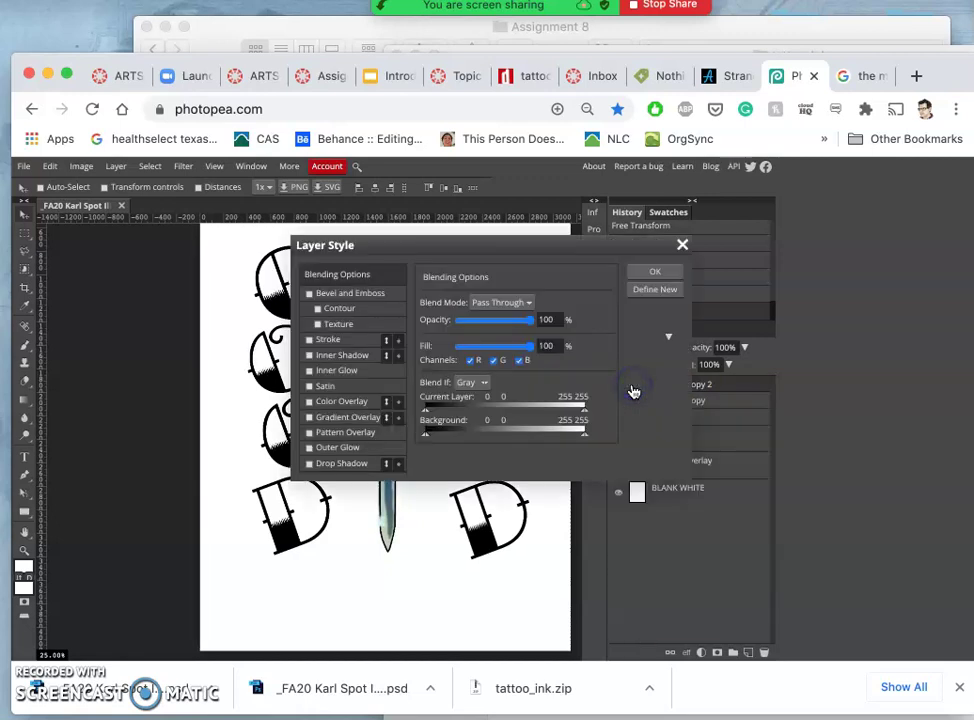
click(680, 246)
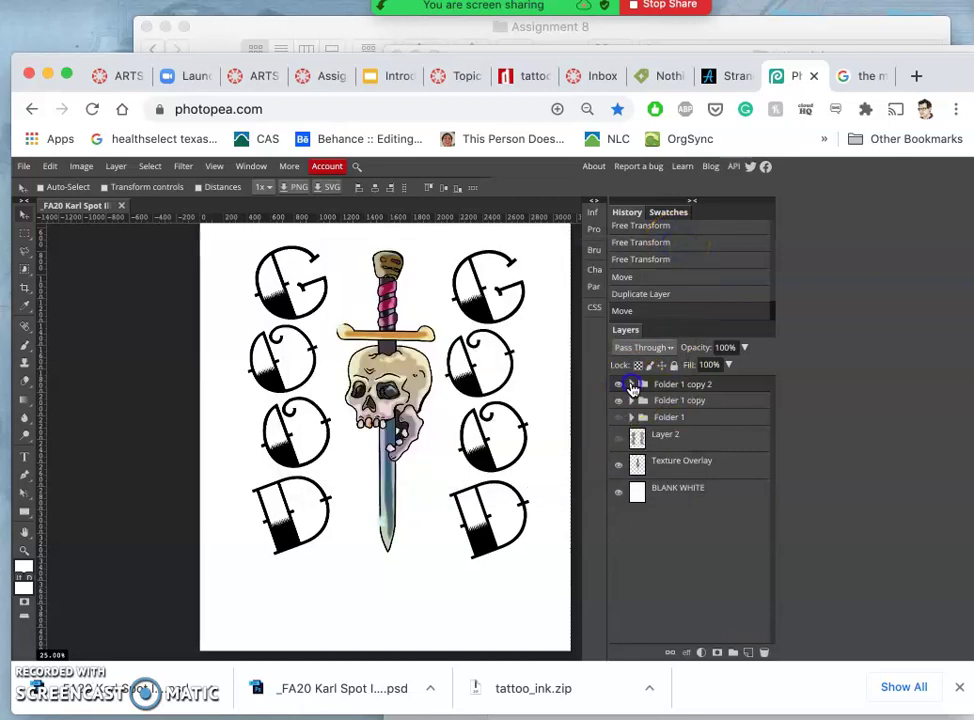
click(632, 386)
Replace the top right-hand G with the letter P.
double_click(651, 406)
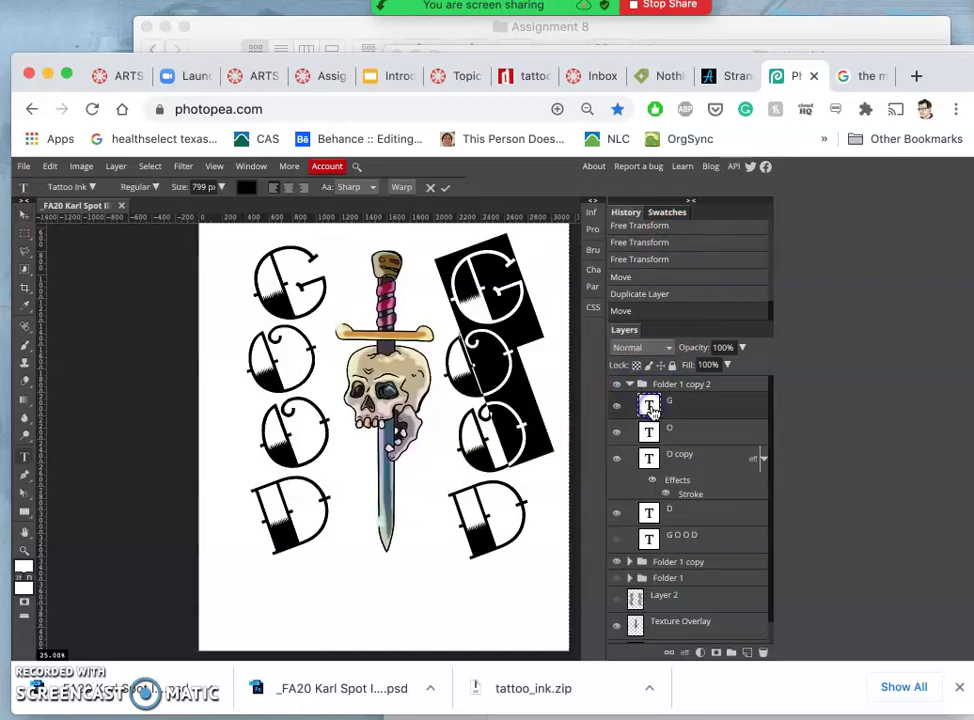
click(490, 290)
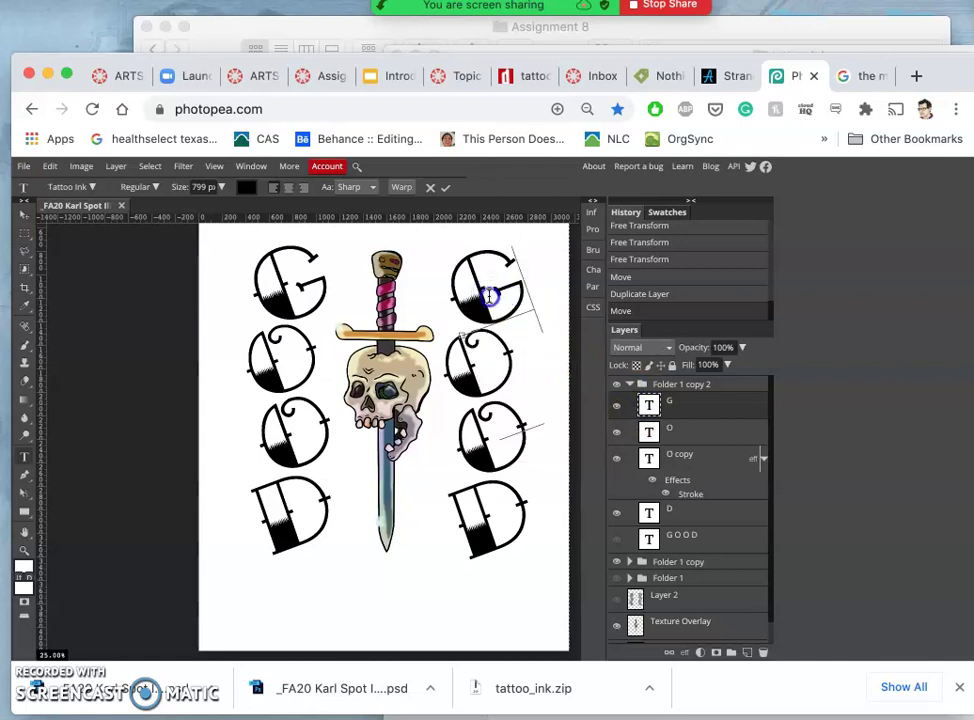
double_click(471, 297)
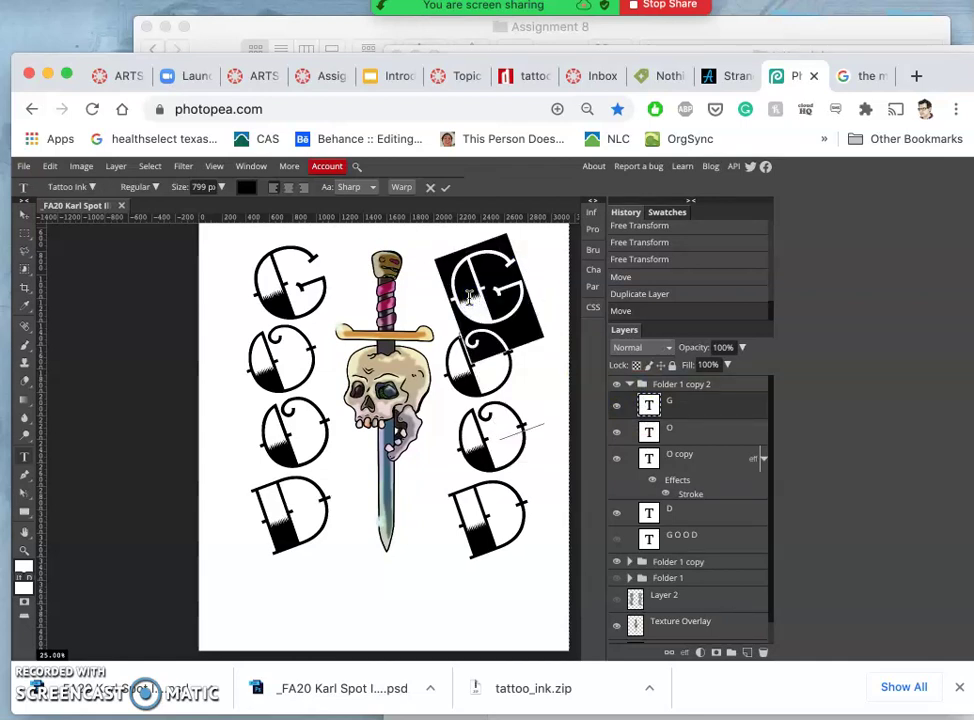
text(P)
click(696, 435)
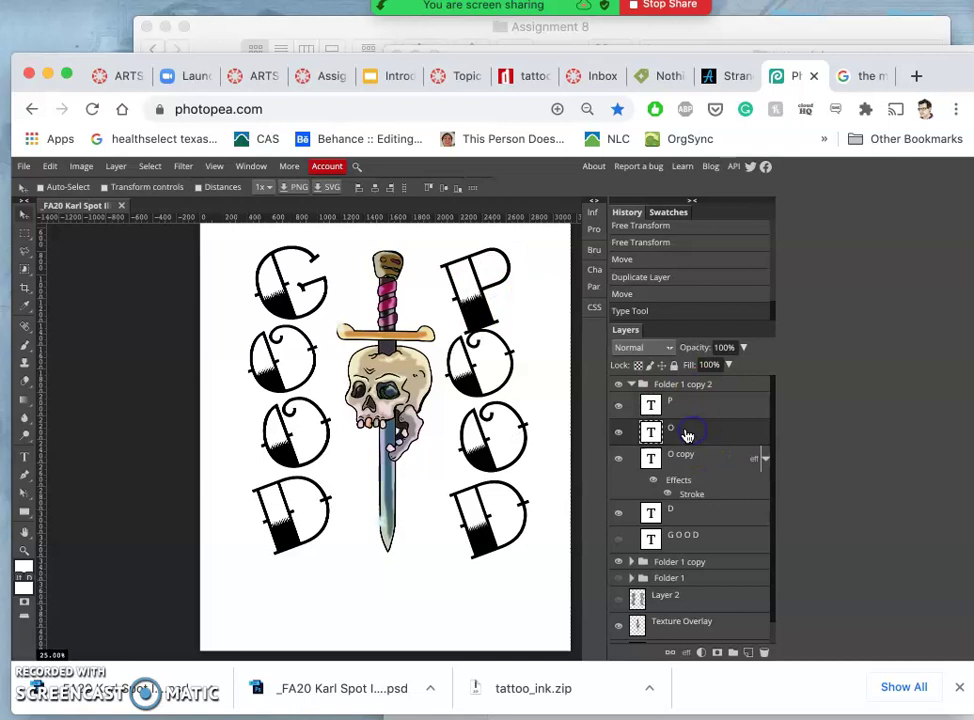
Undo the P change and reopen the top G layer for text editing.
click(628, 350)
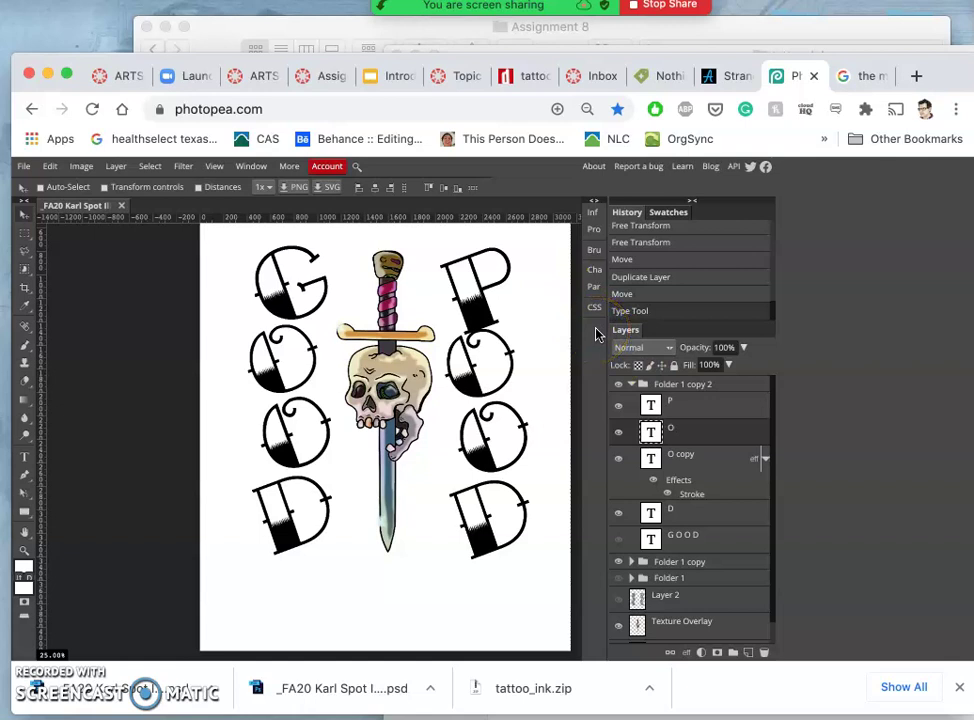
click(632, 348)
key(ctrl+z)
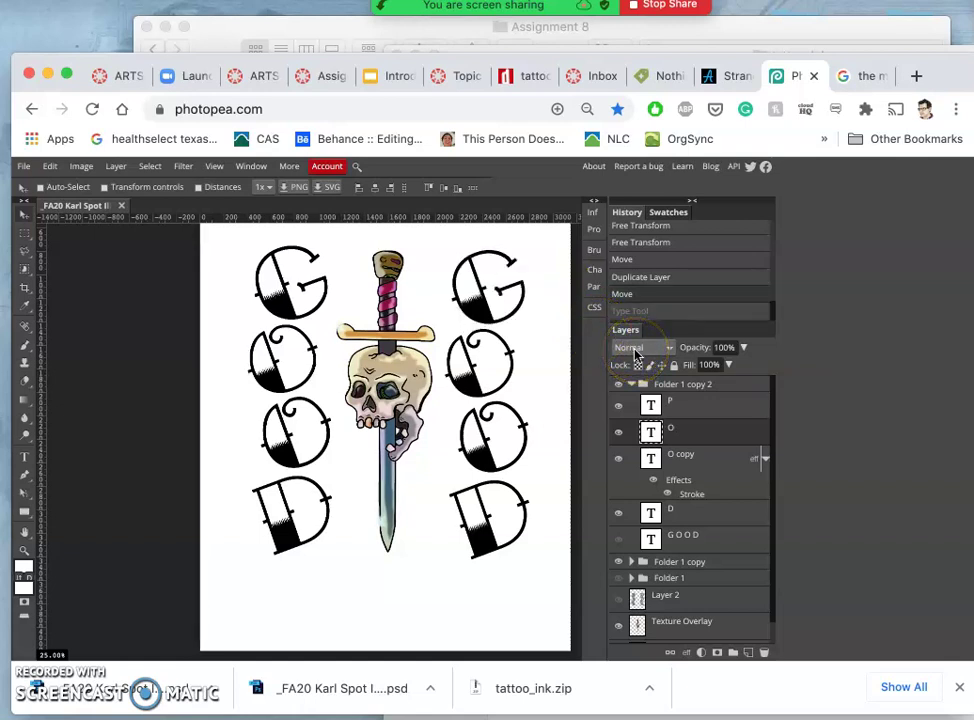
click(652, 407)
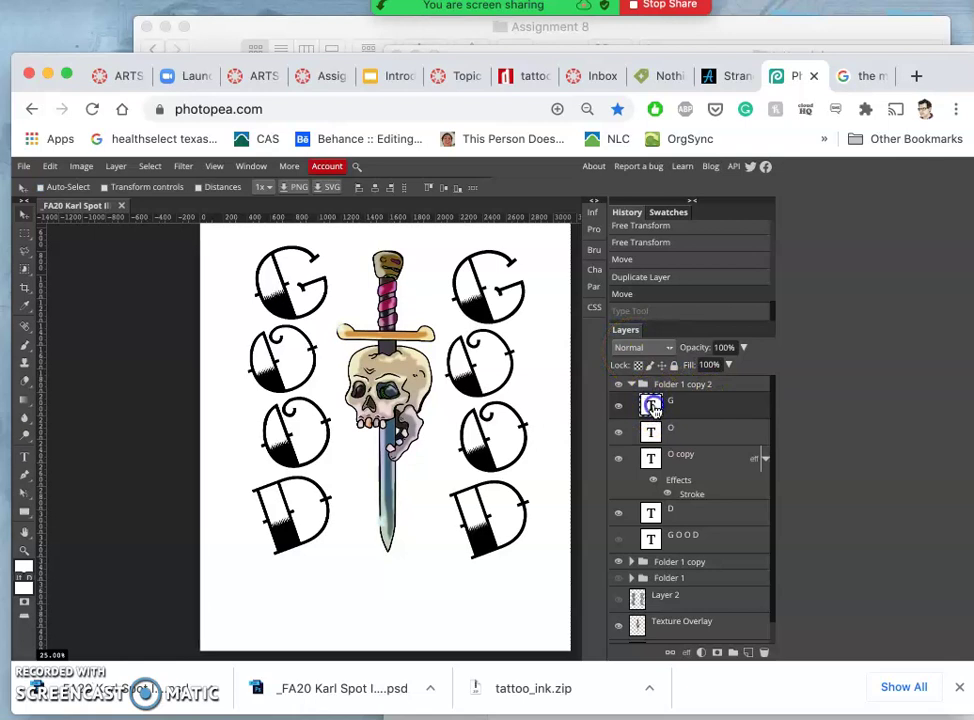
double_click(652, 407)
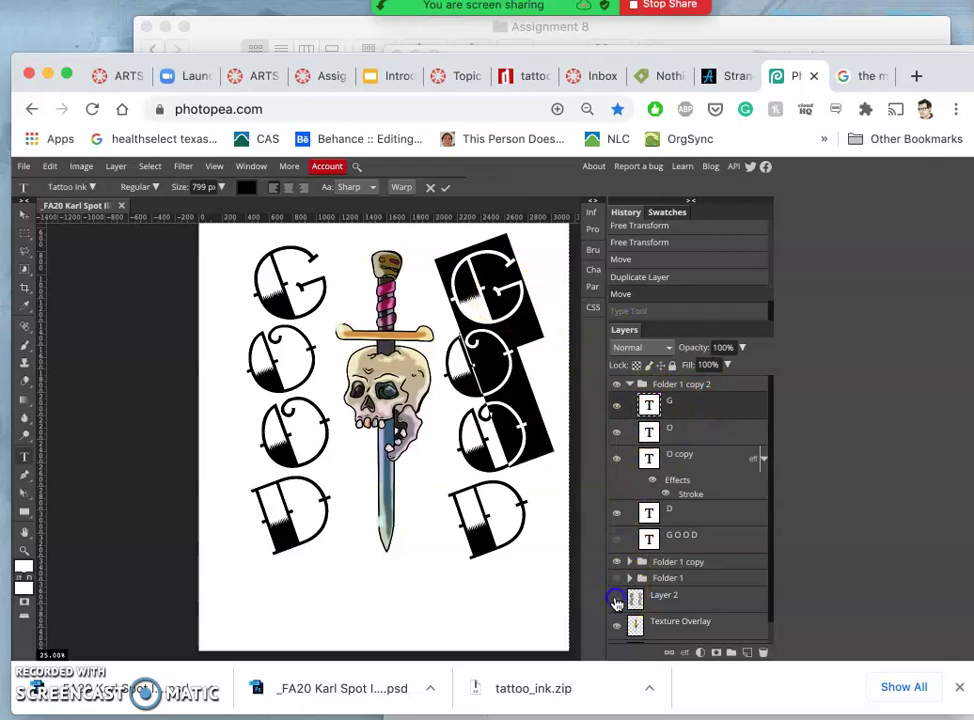
Show the Layer 2 grey texture and retype the right-hand top G as P.
click(616, 601)
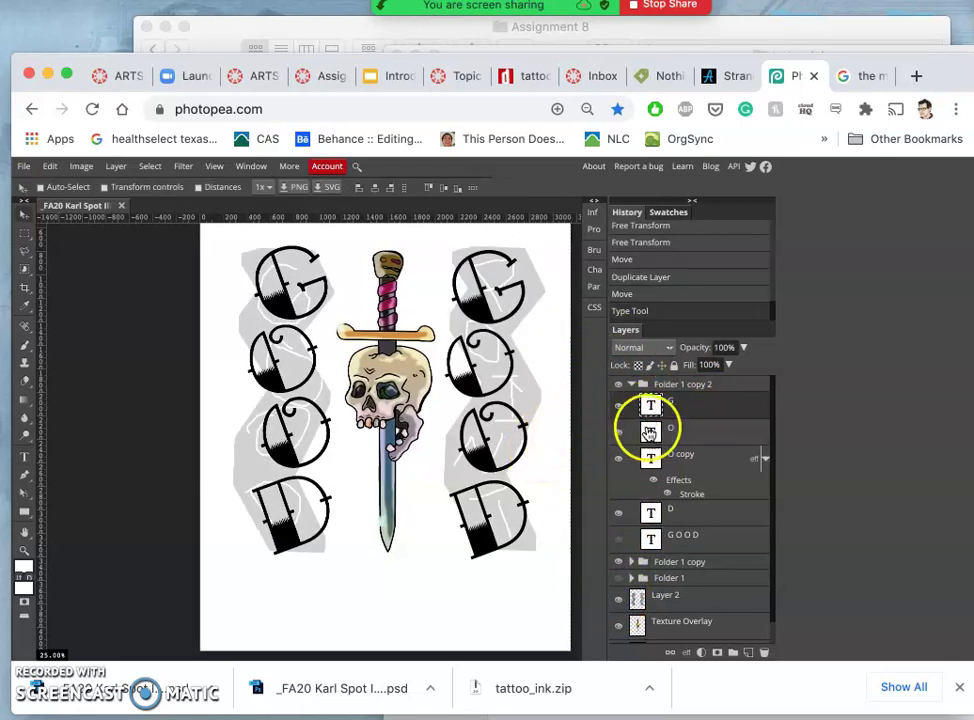
double_click(656, 406)
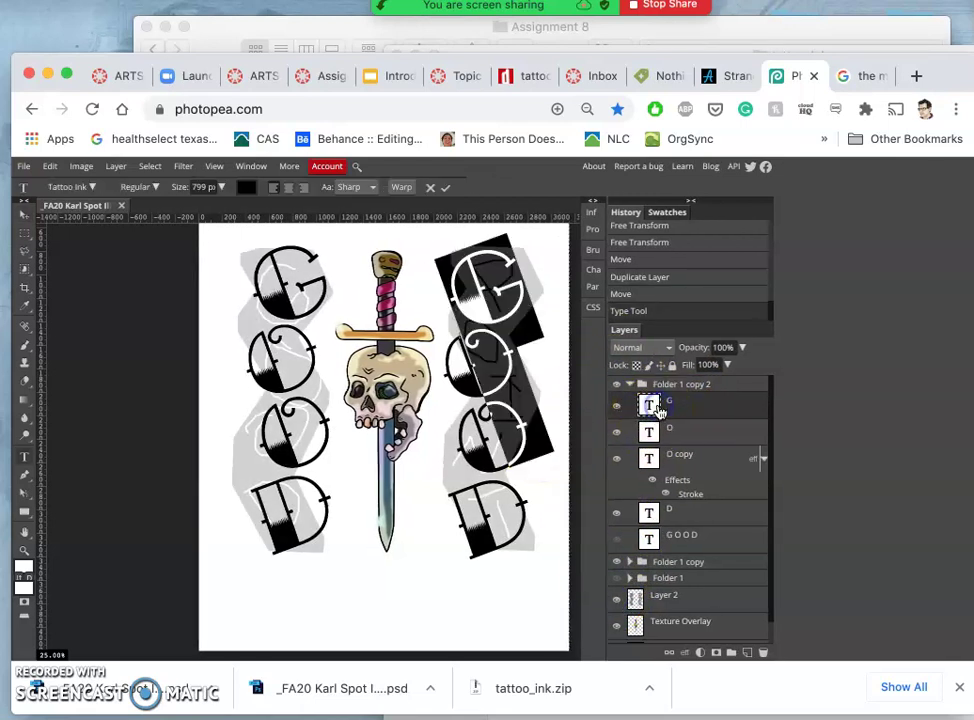
click(474, 278)
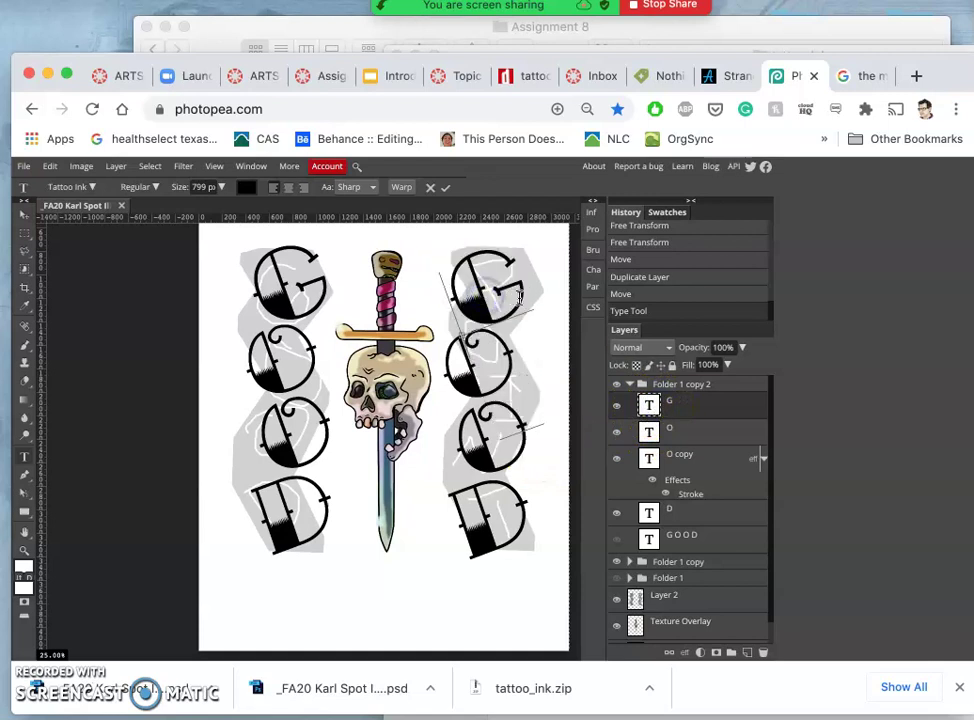
drag(501, 296, 471, 289)
text(P)
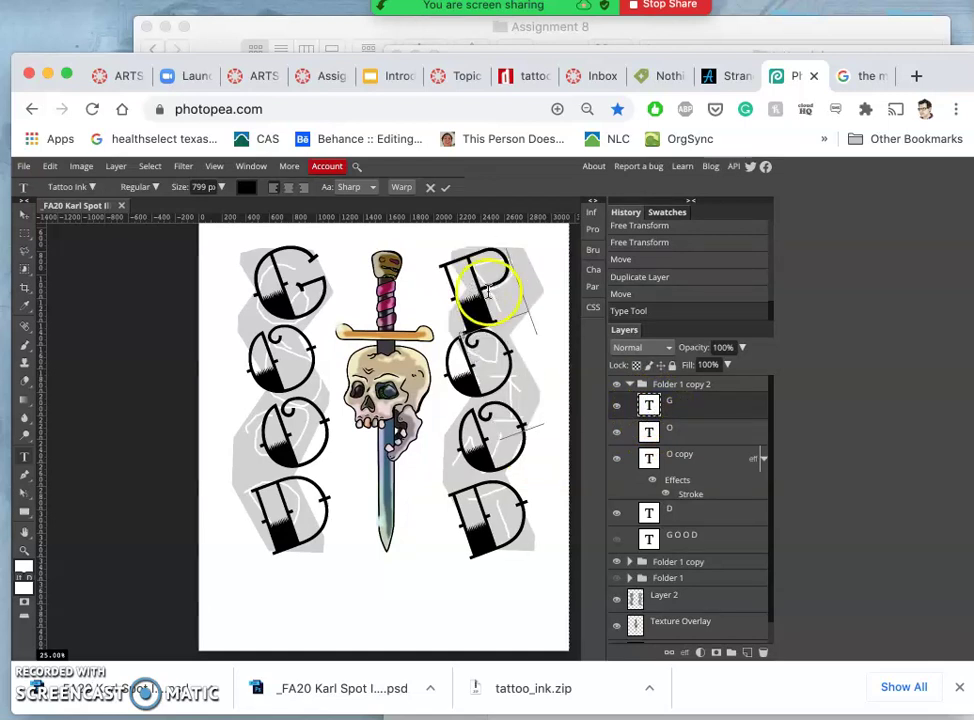
Shrink the right-hand P to about 88% and tilt it roughly 30°.
click(25, 213)
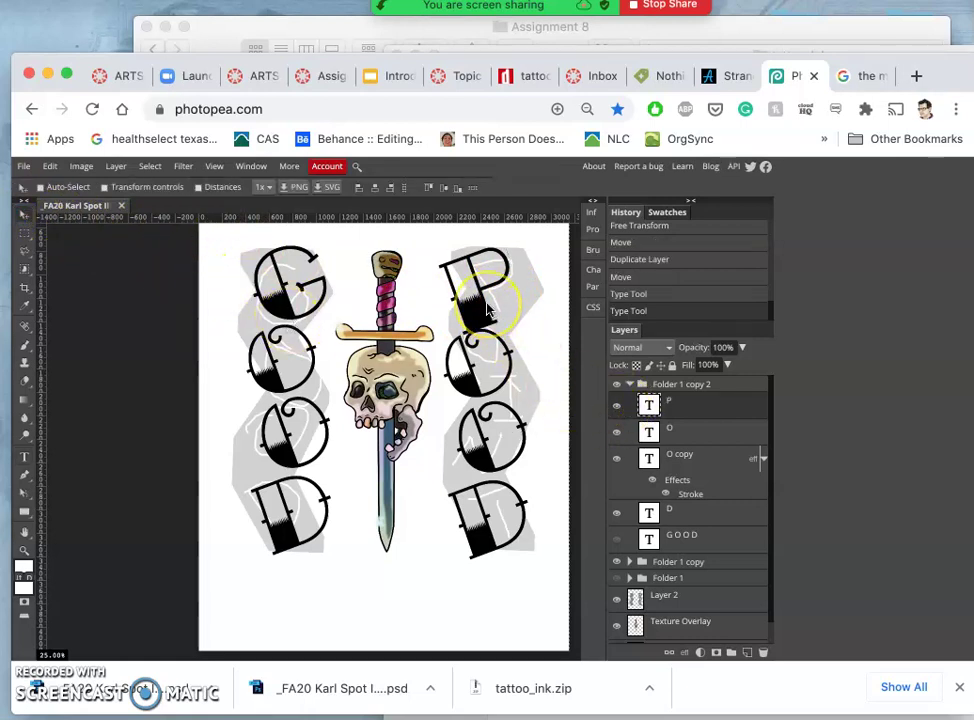
key(ctrl+t)
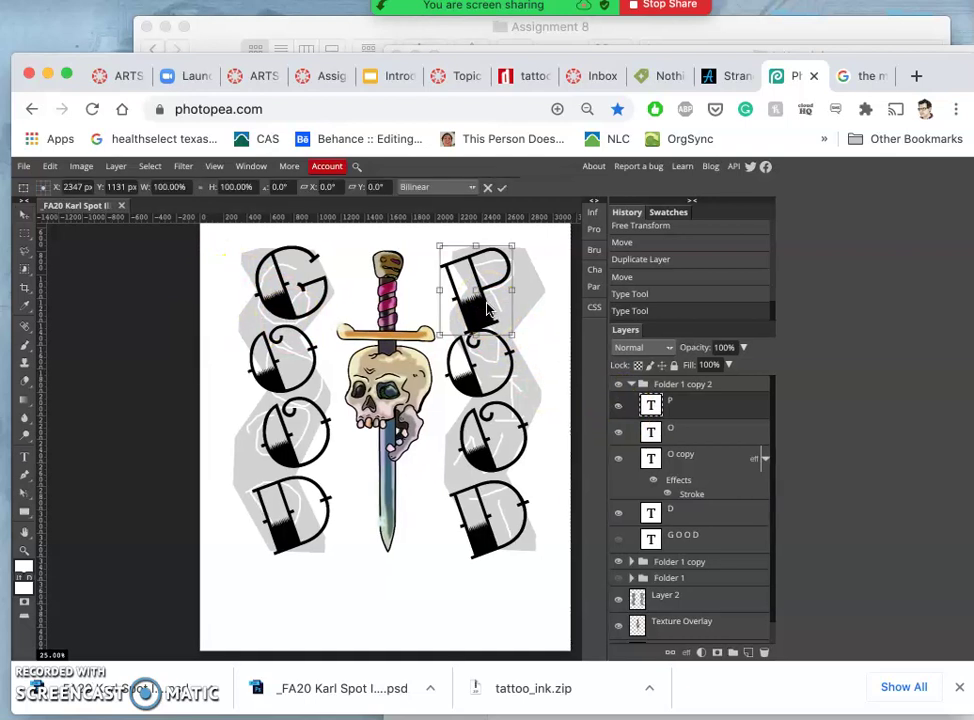
drag(440, 247, 448, 253)
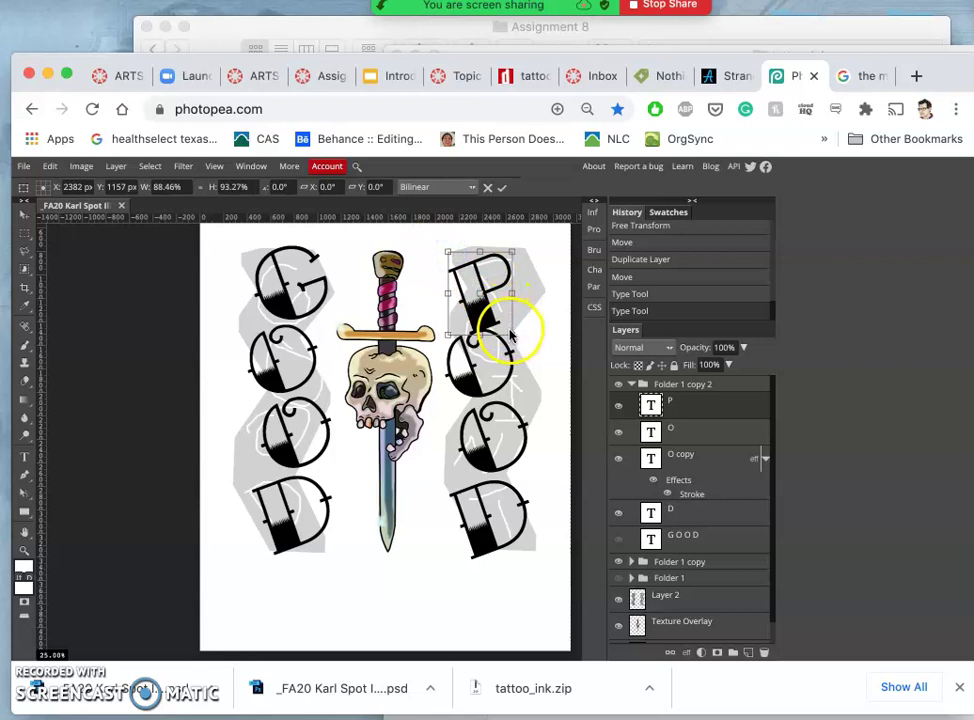
drag(513, 337, 512, 341)
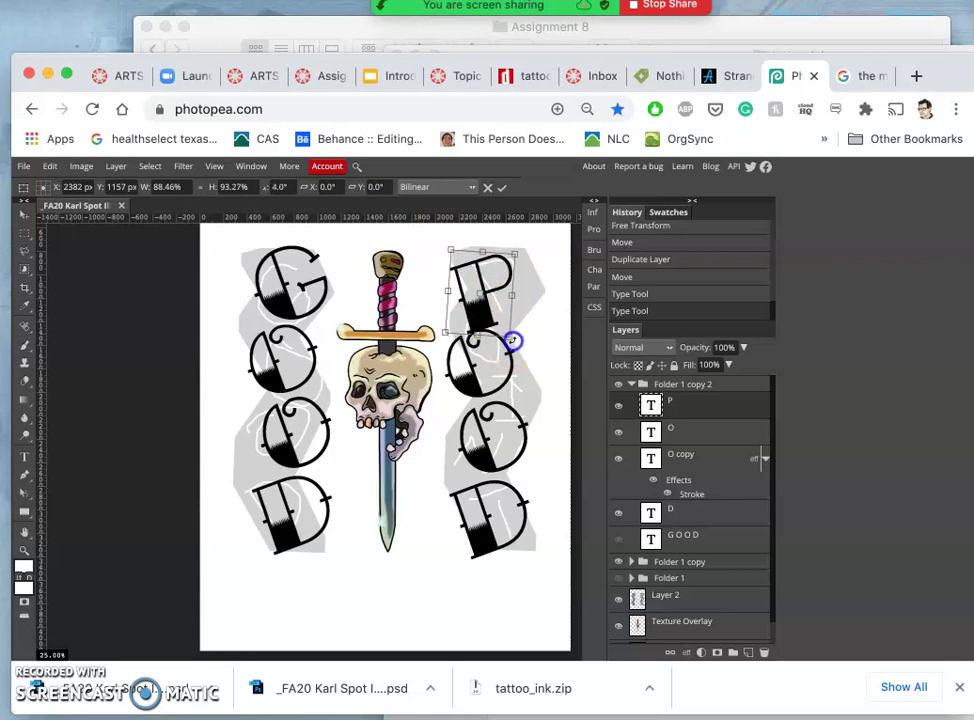
drag(510, 341, 514, 338)
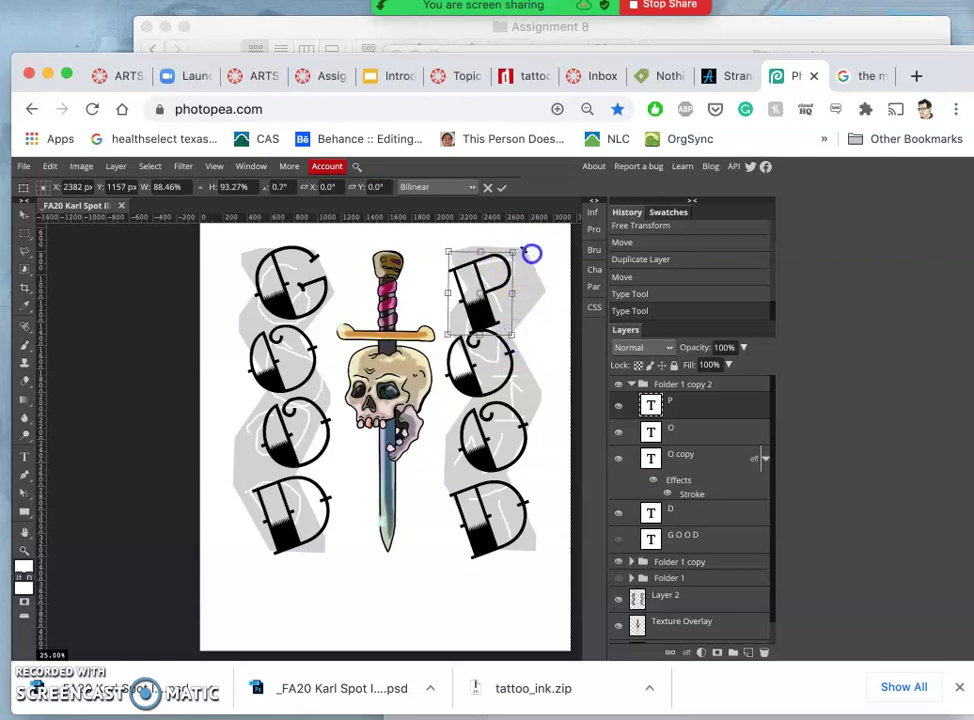
drag(552, 277, 556, 290)
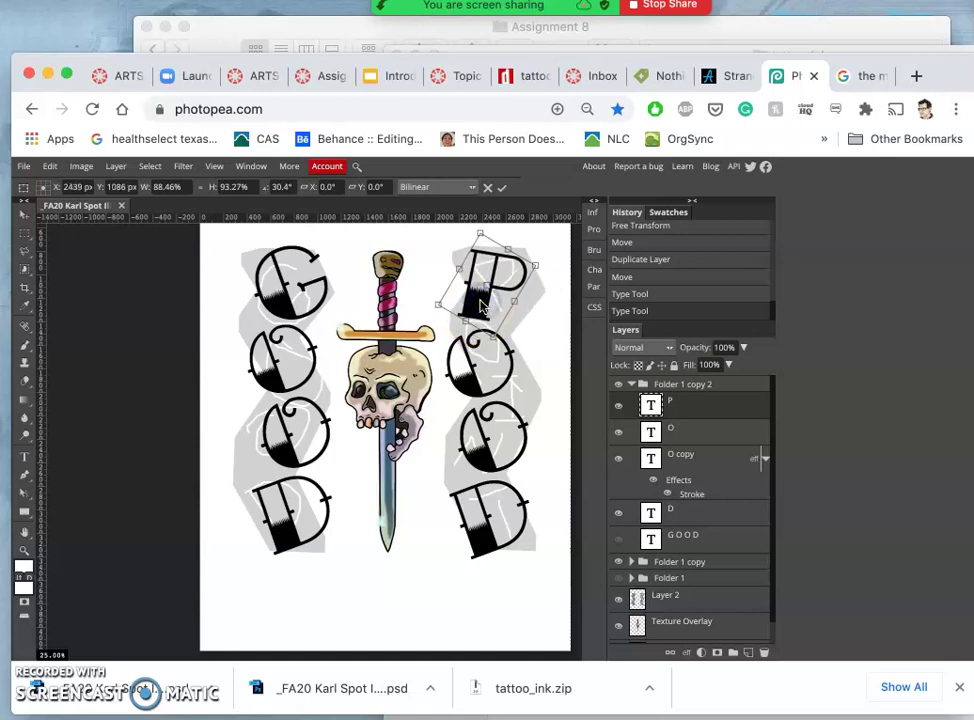
click(533, 257)
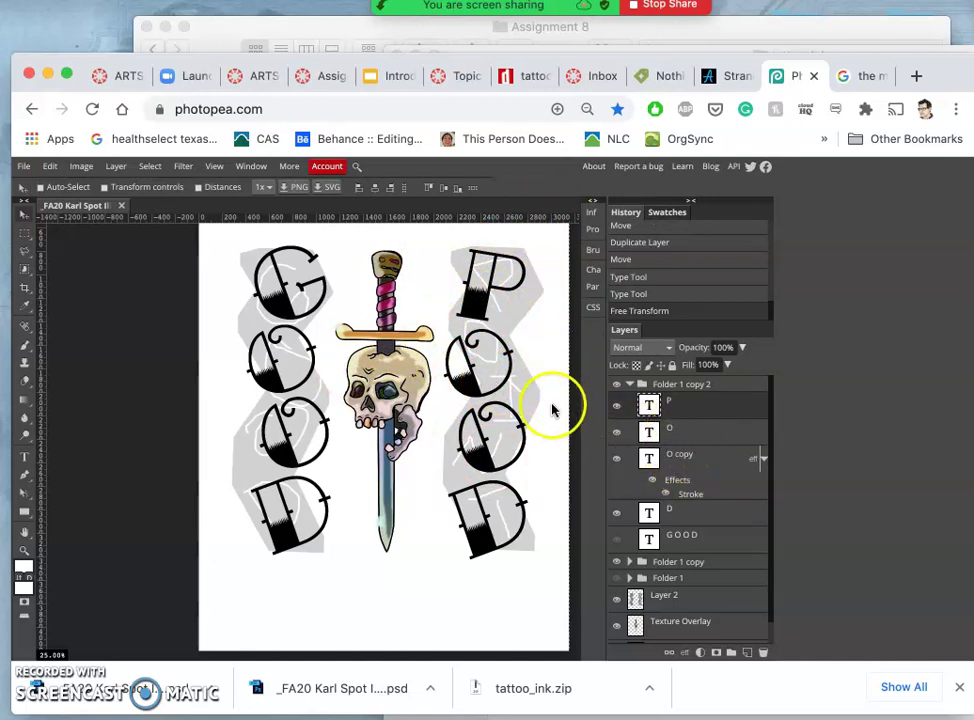
Select the layer of the upper-right O below the P.
click(678, 433)
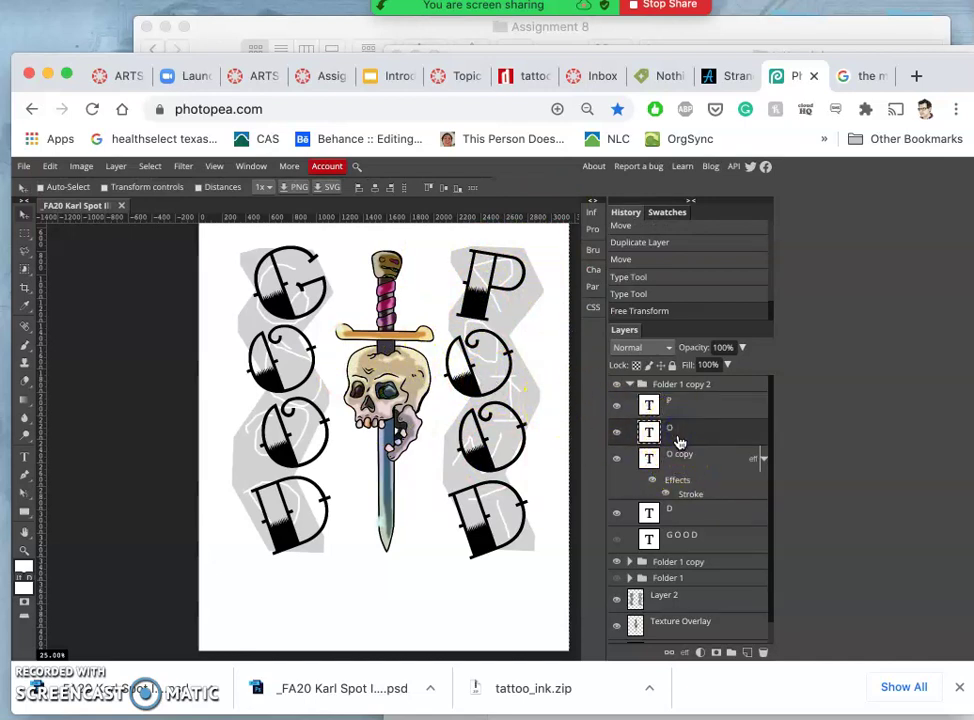
mouse_move(668, 434)
mouse_down()
mouse_move(493, 405)
mouse_move(527, 440)
mouse_move(652, 435)
mouse_move(670, 424)
mouse_move(672, 436)
mouse_up()
super+click(652, 431)
key(super+r)
super+click(648, 432)
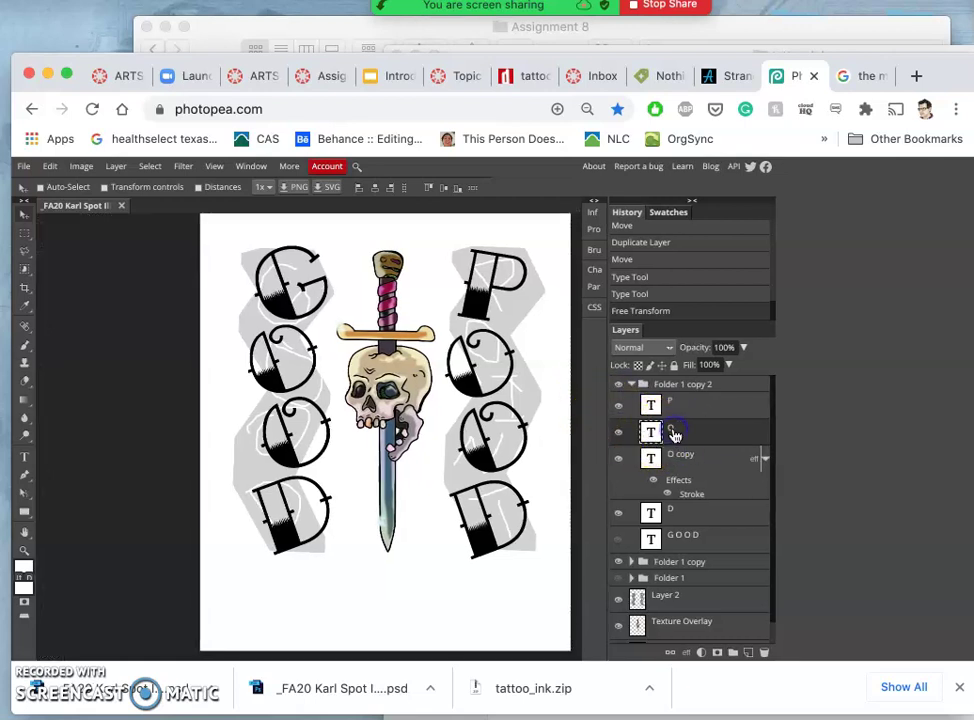
Scale the upper-right O to about 92%, tilt it -9°, and nest it under the P.
key(super+t)
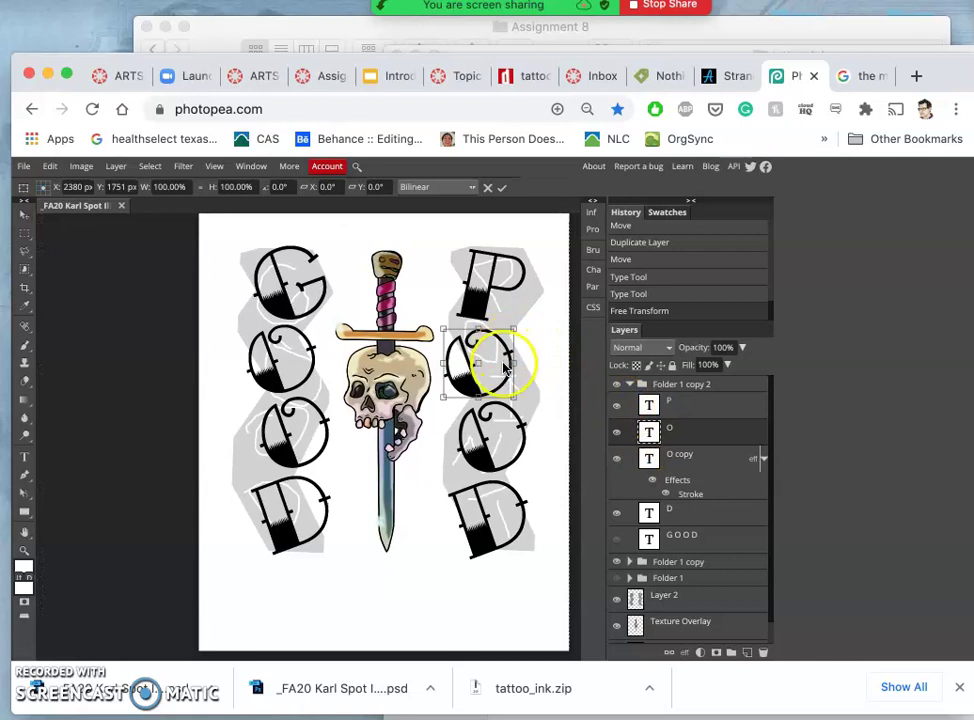
drag(503, 375, 511, 368)
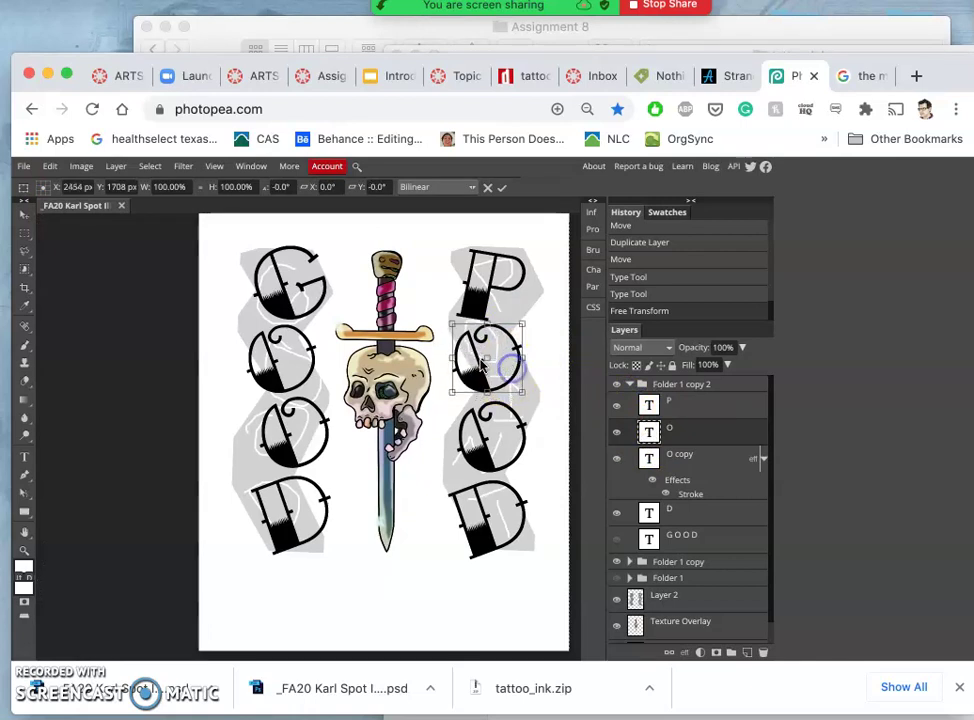
drag(527, 318, 541, 344)
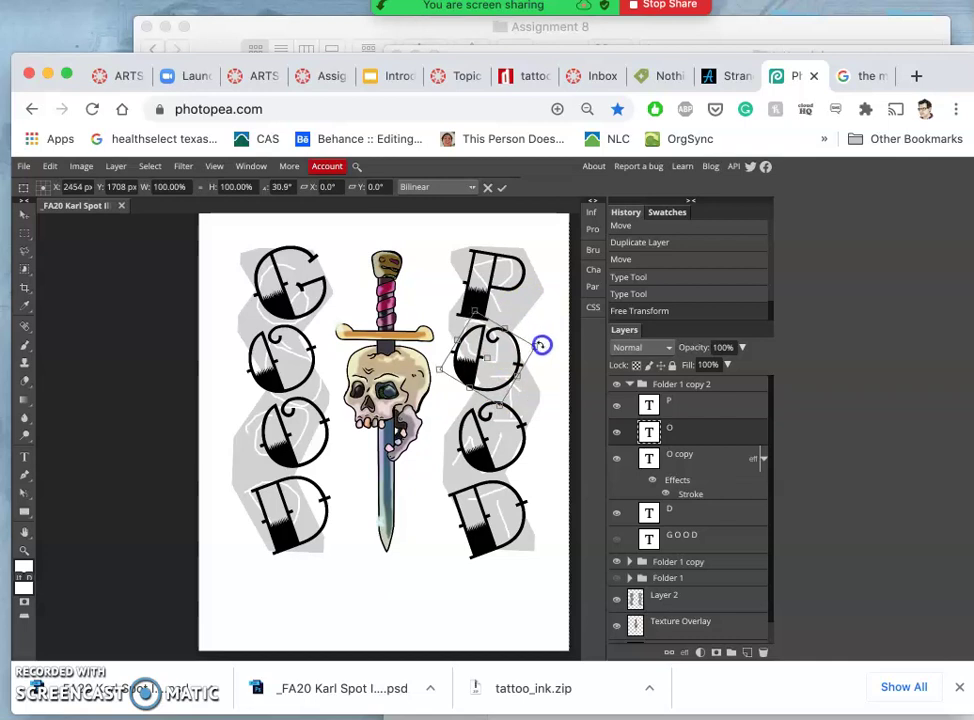
drag(535, 341, 523, 344)
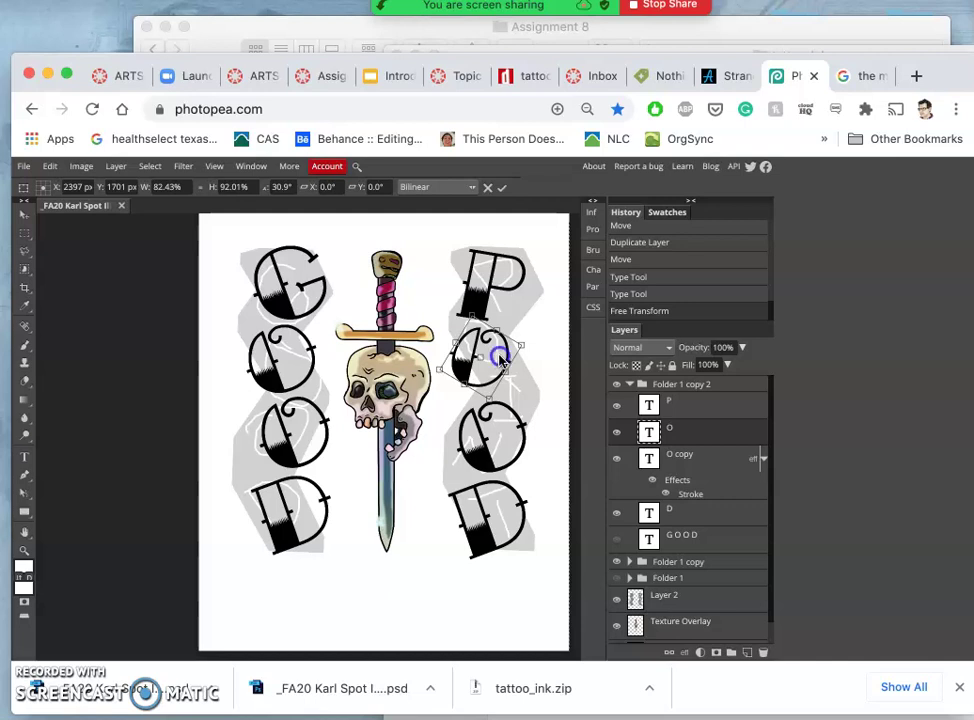
drag(501, 359, 505, 322)
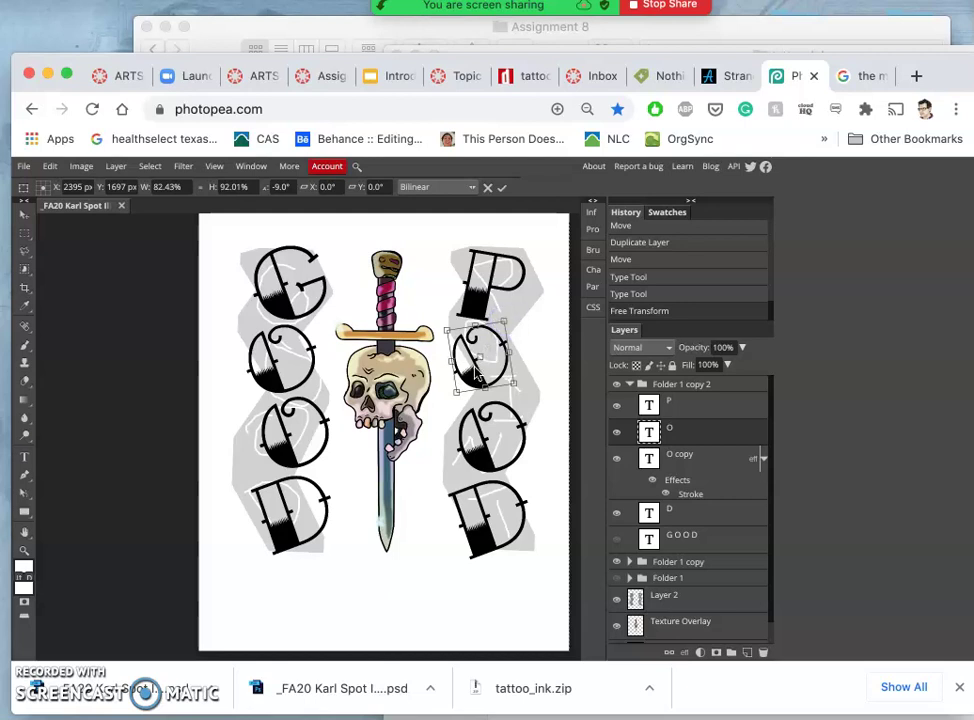
drag(477, 370, 480, 374)
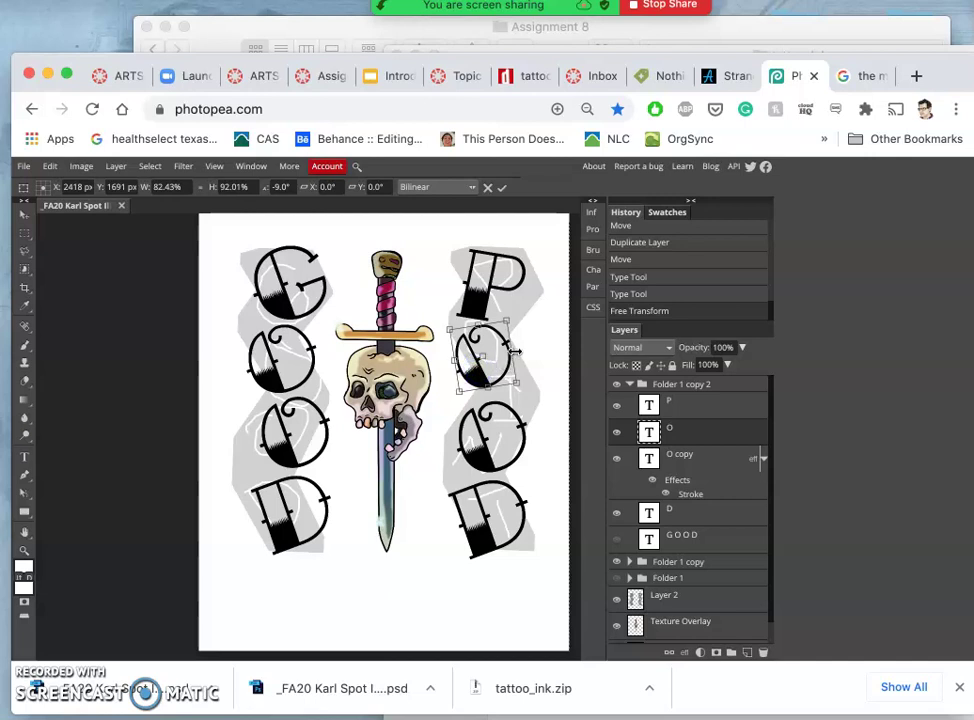
drag(513, 351, 517, 348)
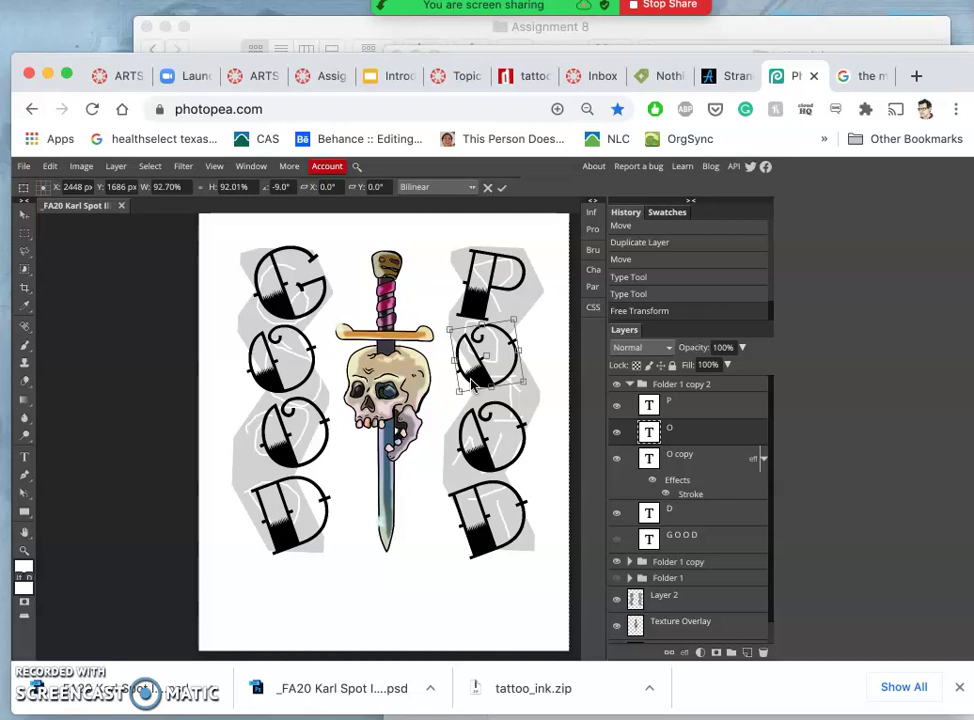
key(Return)
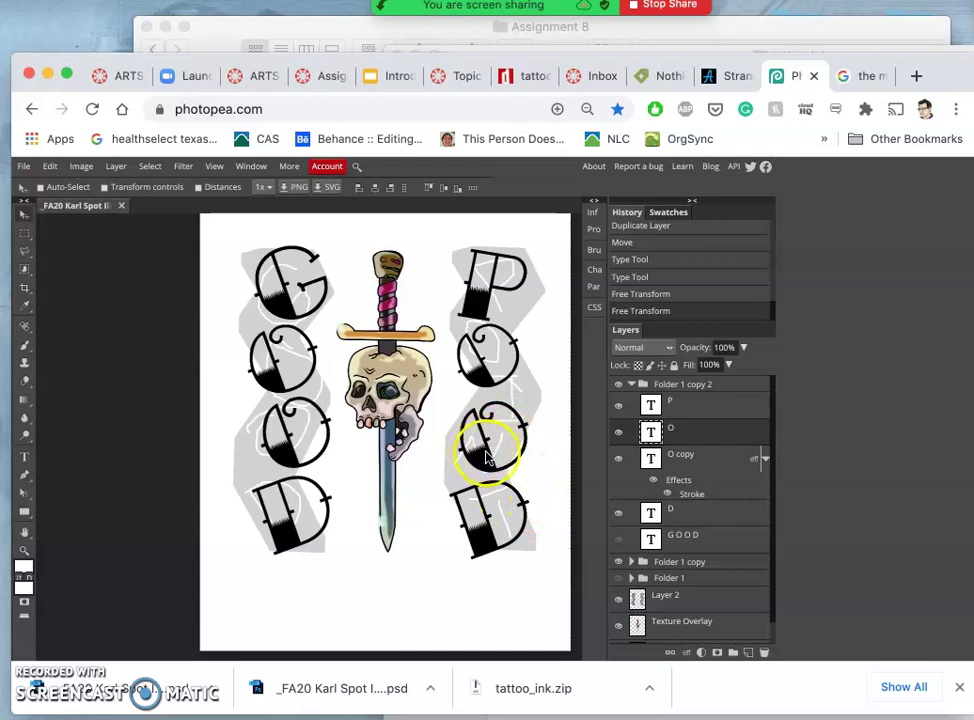
Duplicate the O layer and change the copy's letter to I.
key(ctrl+j)
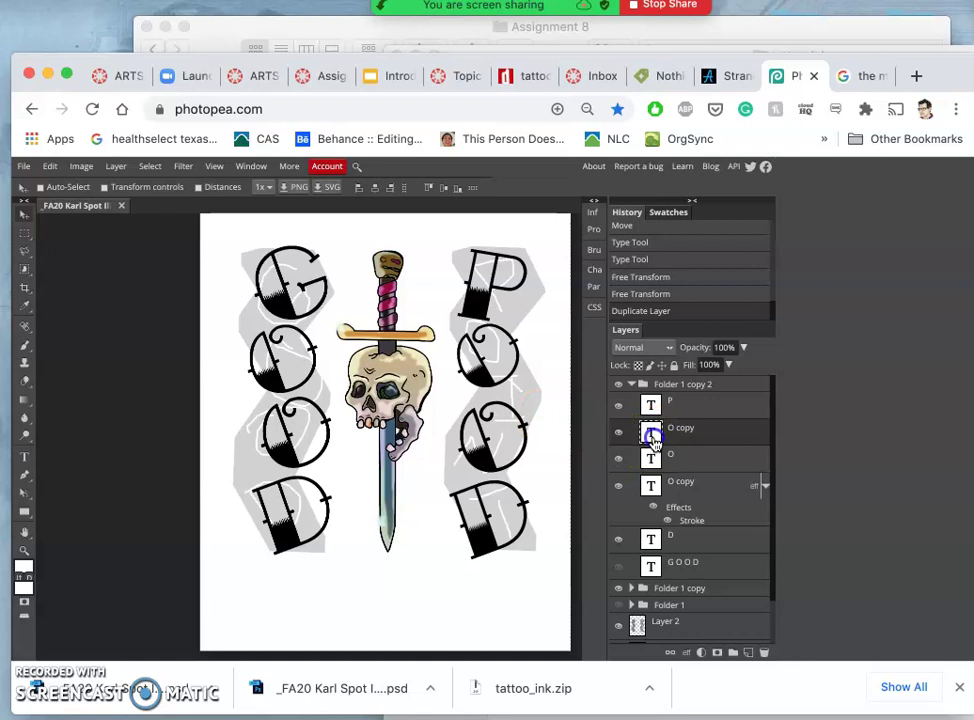
double_click(650, 433)
drag(540, 368, 370, 320)
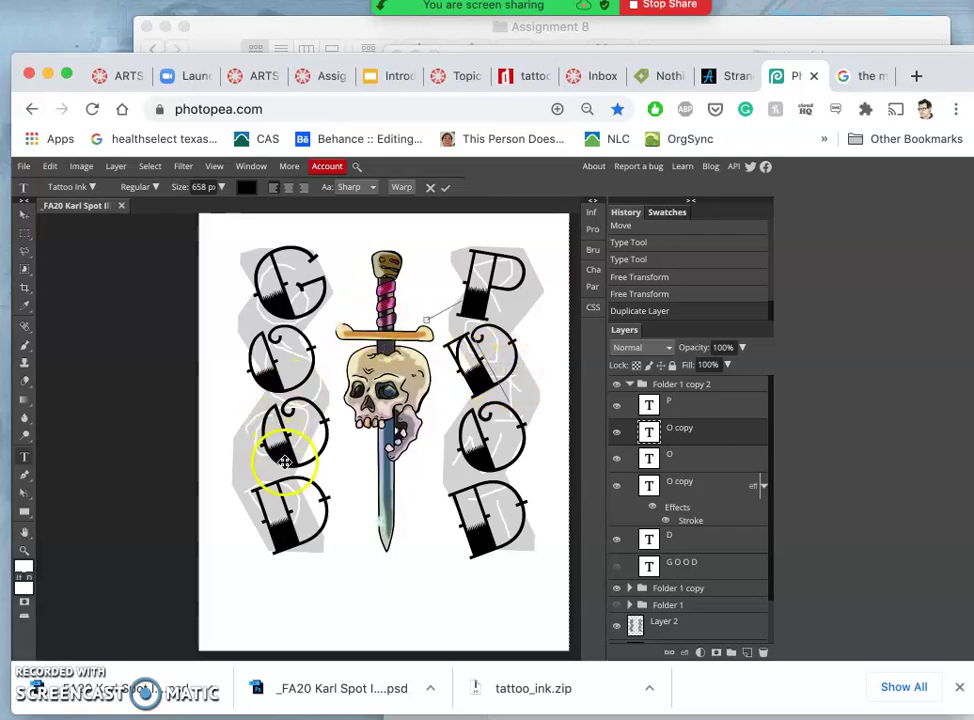
click(713, 436)
key(v)
Rotate, stretch and move the I so it sits nearly upright between the two right-hand O's.
key(ctrl+t)
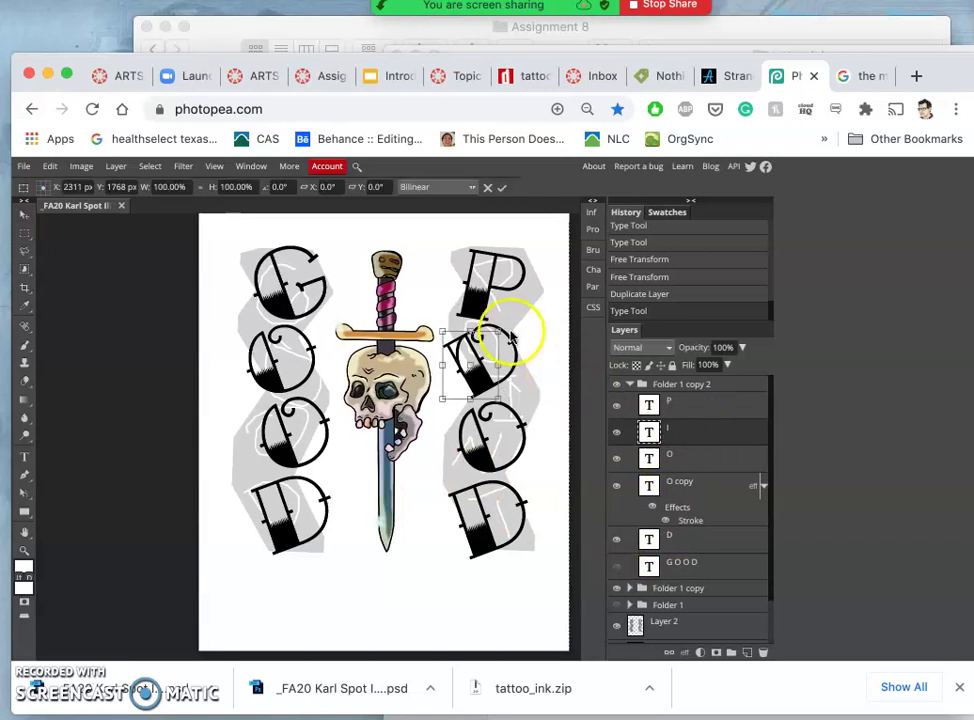
drag(509, 325, 536, 348)
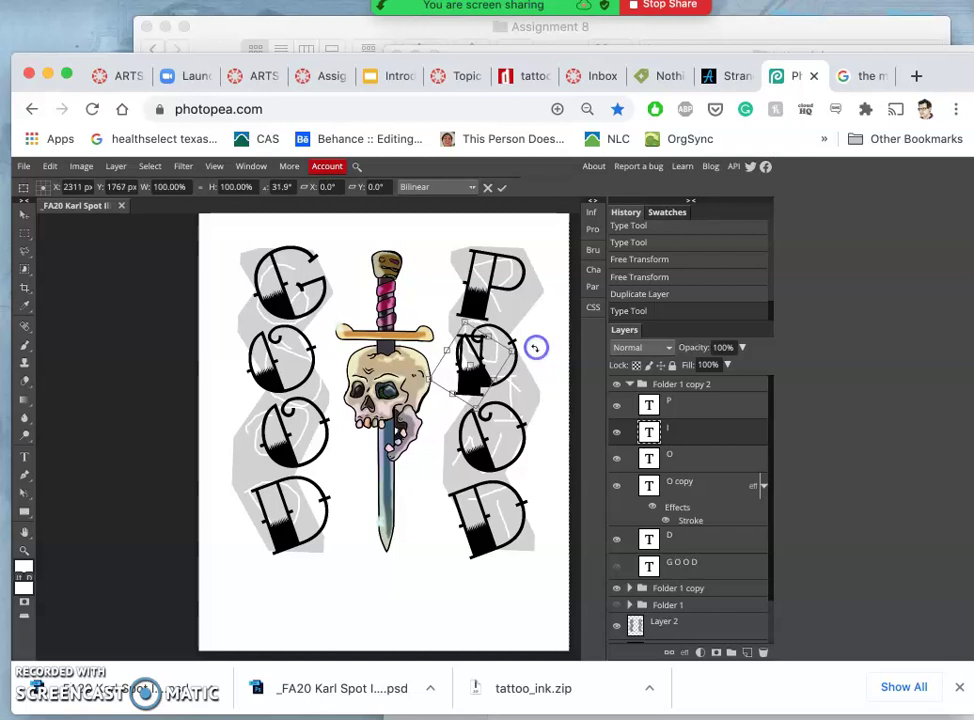
drag(474, 372, 522, 433)
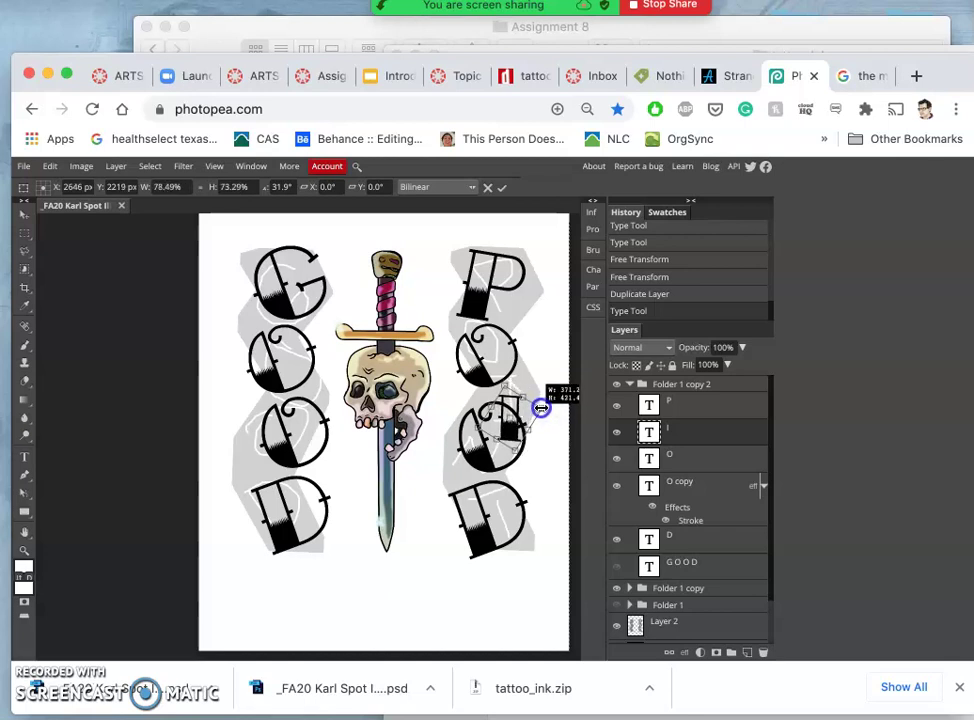
drag(540, 408, 540, 407)
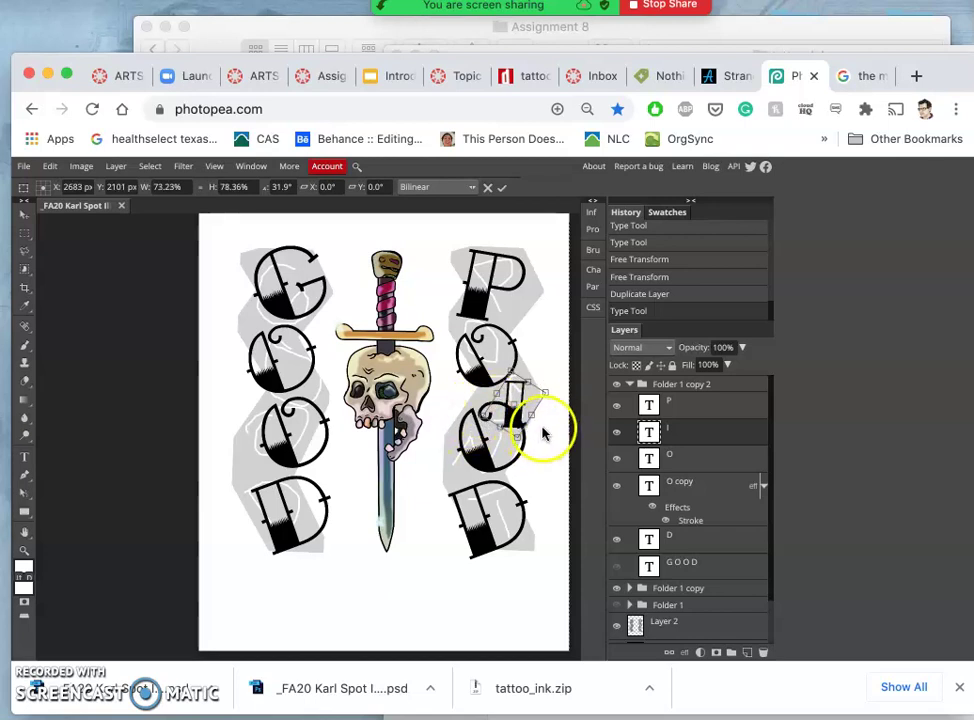
right_click(538, 399)
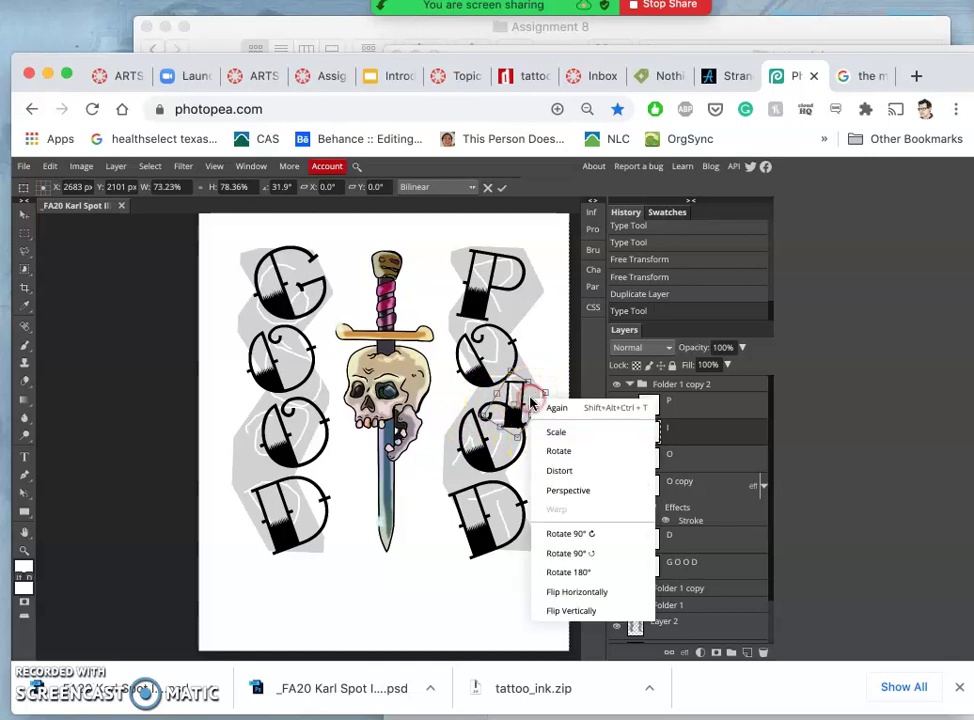
click(558, 451)
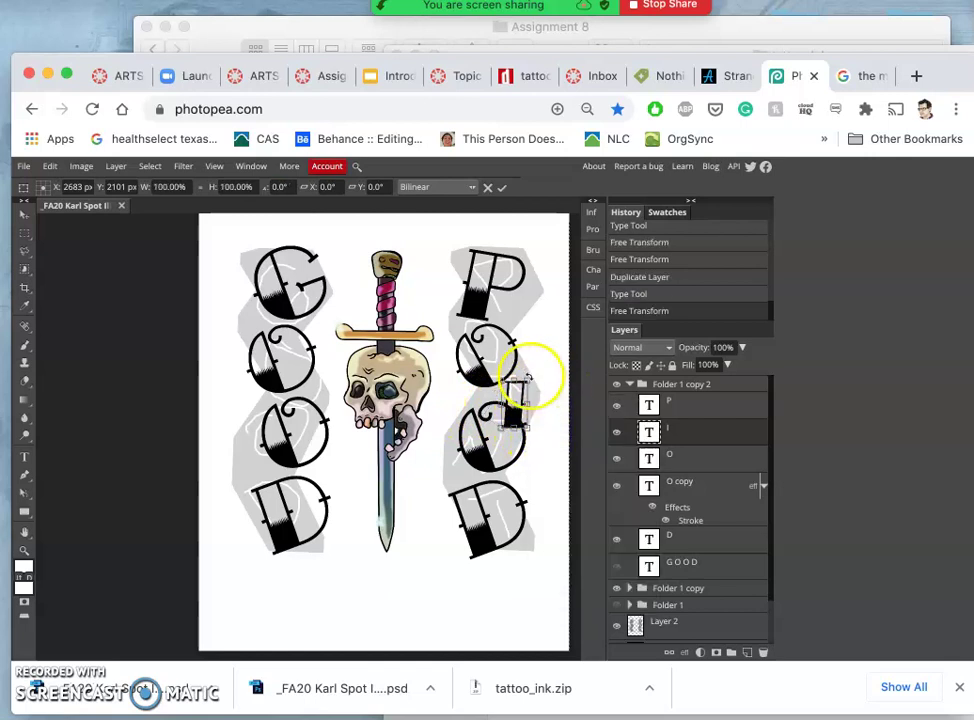
drag(530, 376, 527, 376)
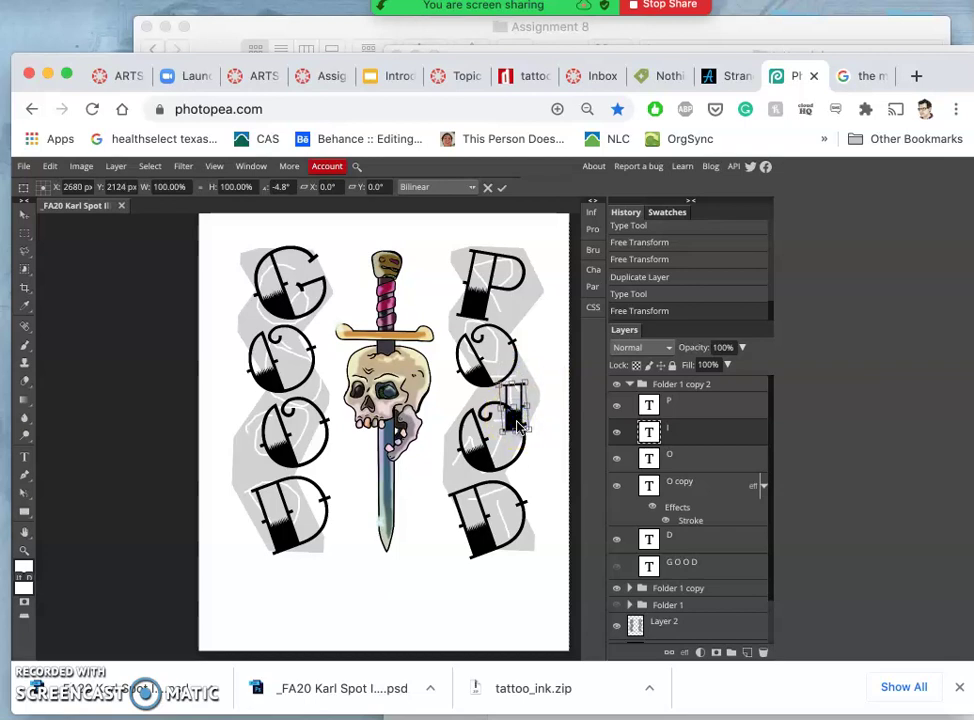
key(Return)
click(522, 468)
click(489, 446)
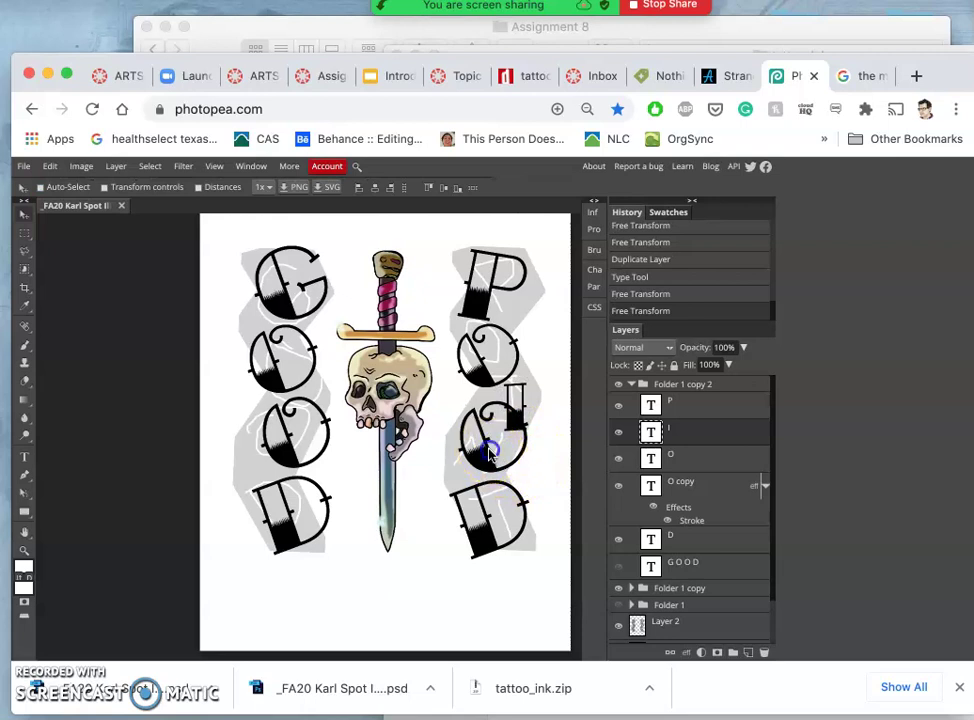
Change the lower right O copy's letter to N.
click(693, 488)
click(620, 487)
click(620, 487)
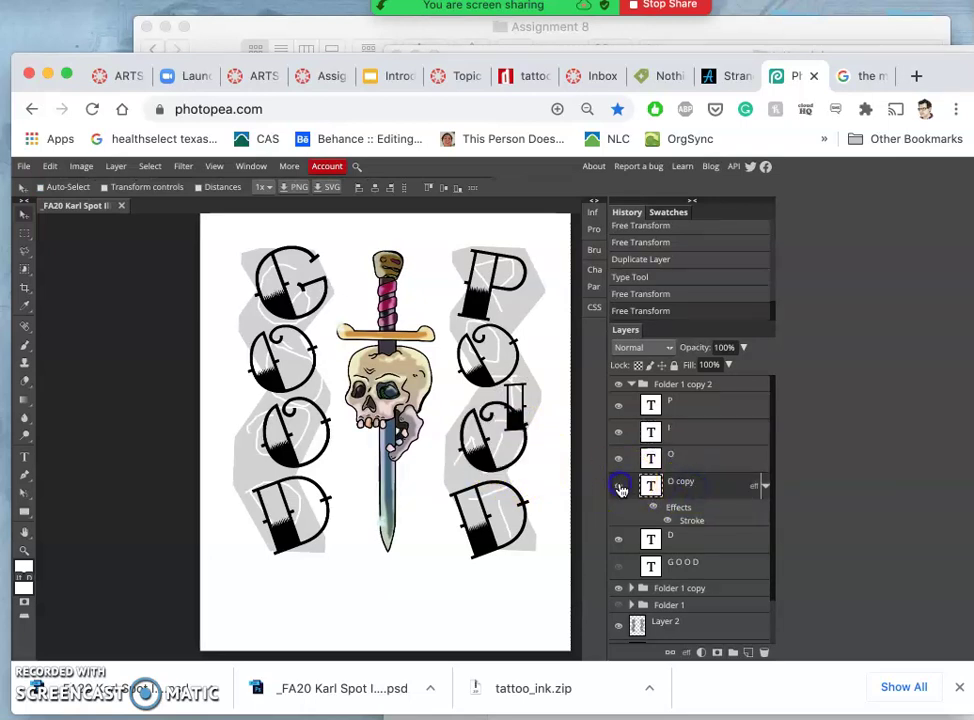
double_click(650, 488)
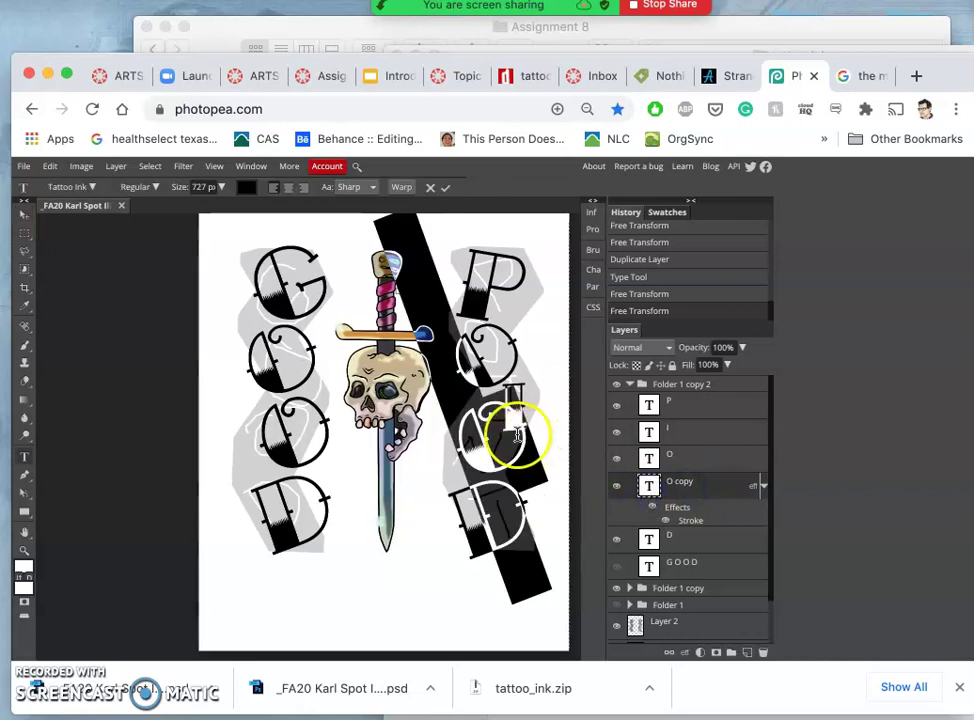
click(474, 457)
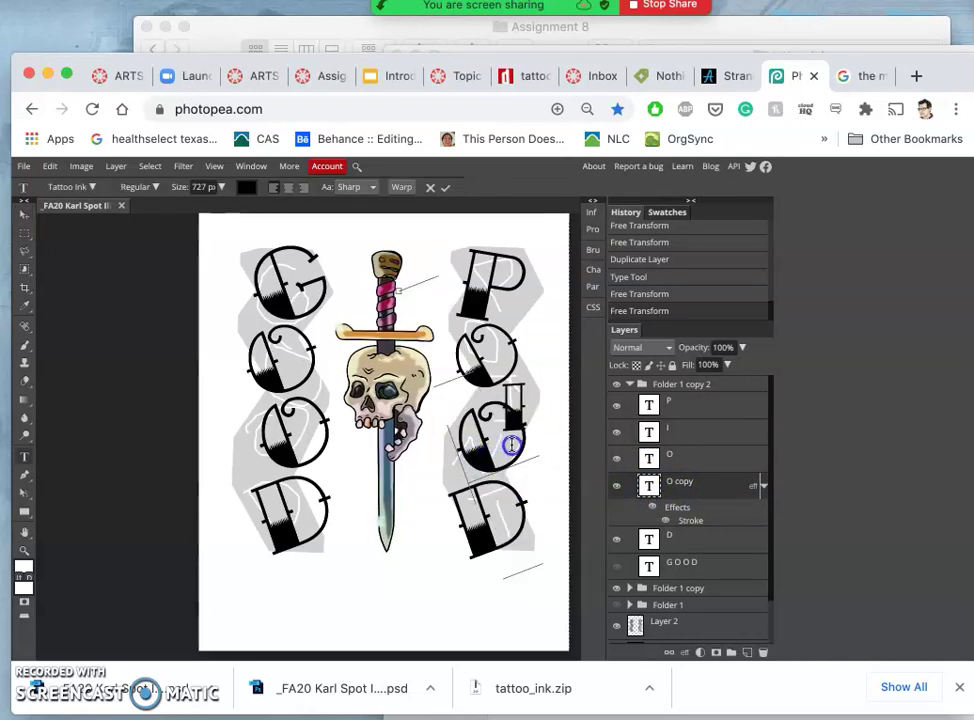
double_click(516, 443)
text(N)
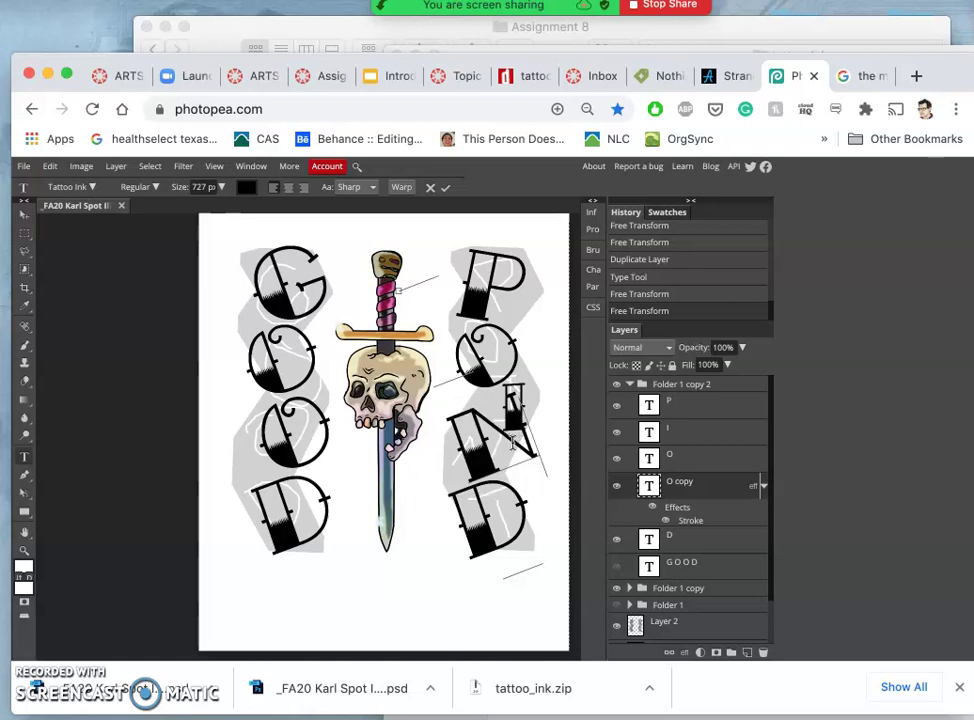
click(25, 213)
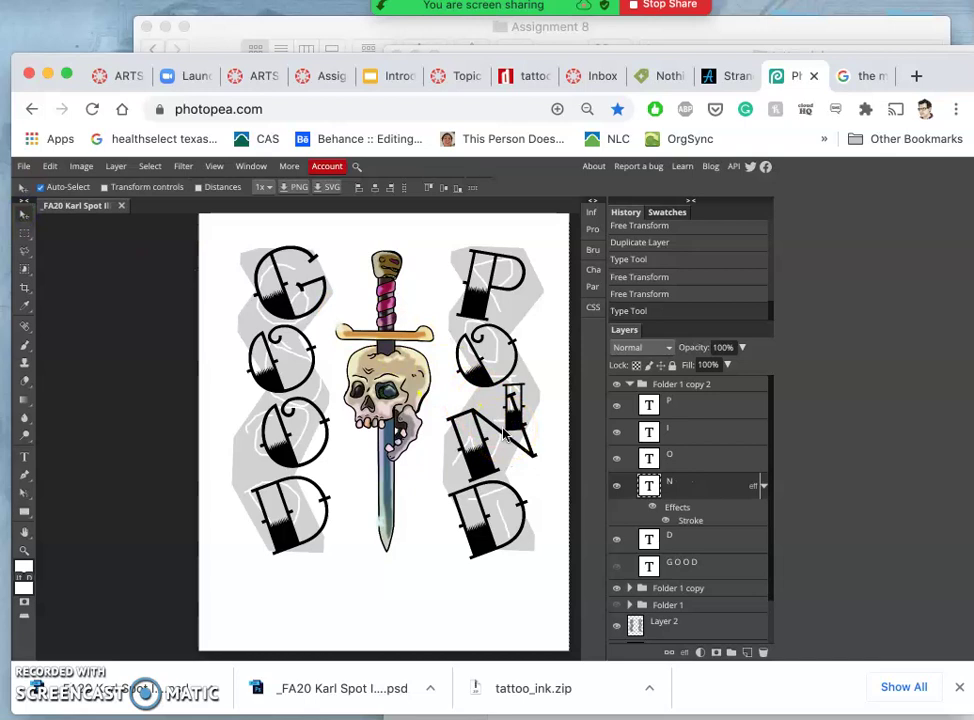
Shrink the N and nudge it up so it sits just beneath the I.
key(ctrl+t)
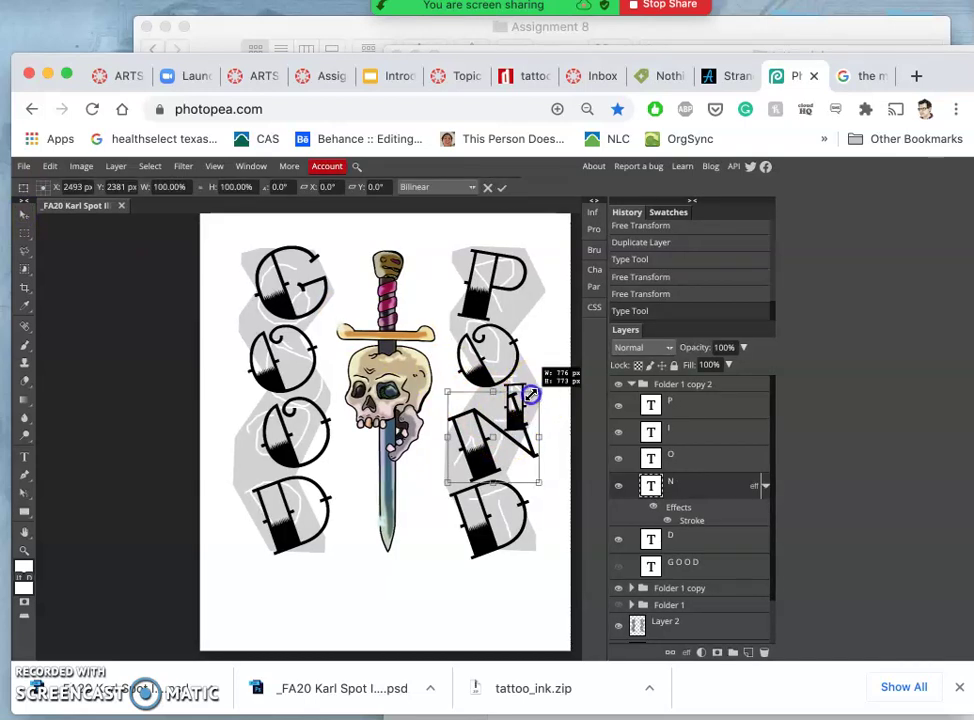
drag(530, 396, 520, 420)
drag(470, 450, 472, 450)
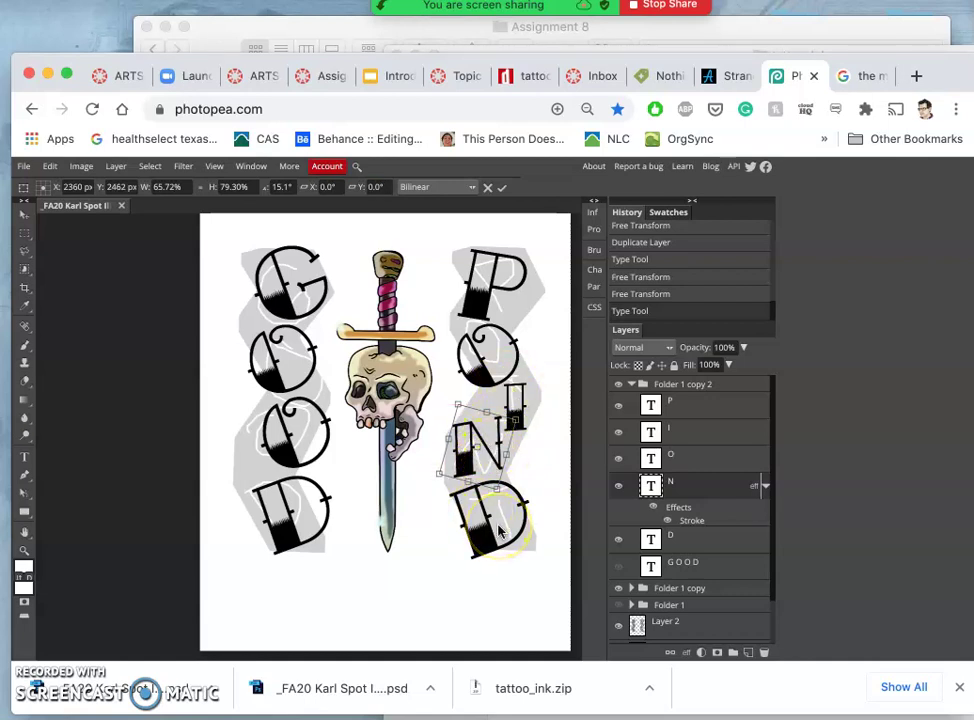
key(Return)
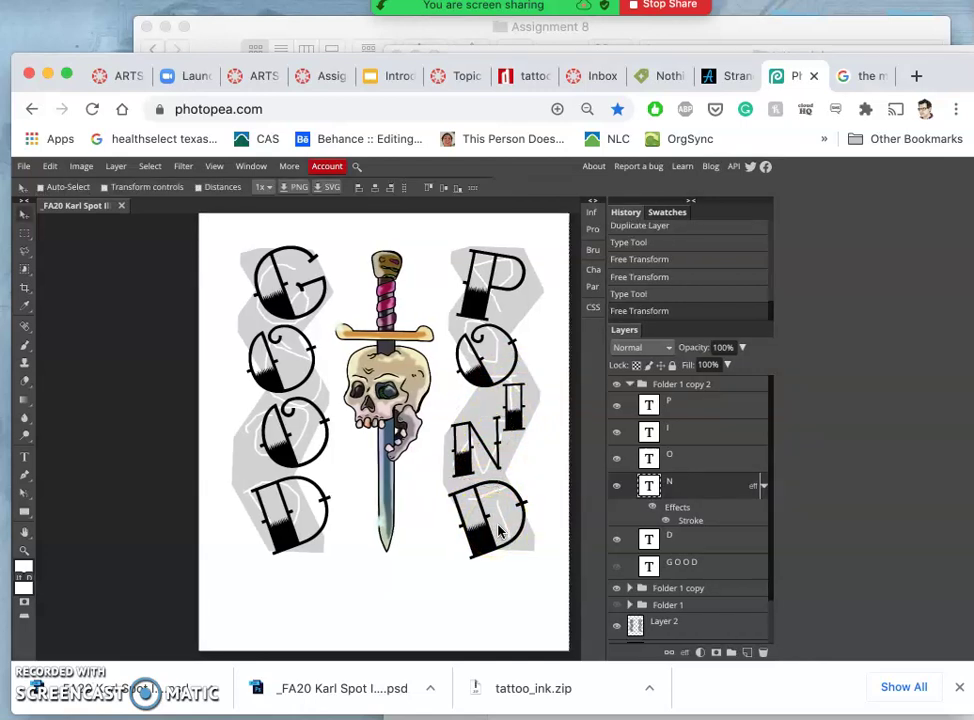
Replace the lower right D with the letter T.
double_click(649, 539)
click(512, 503)
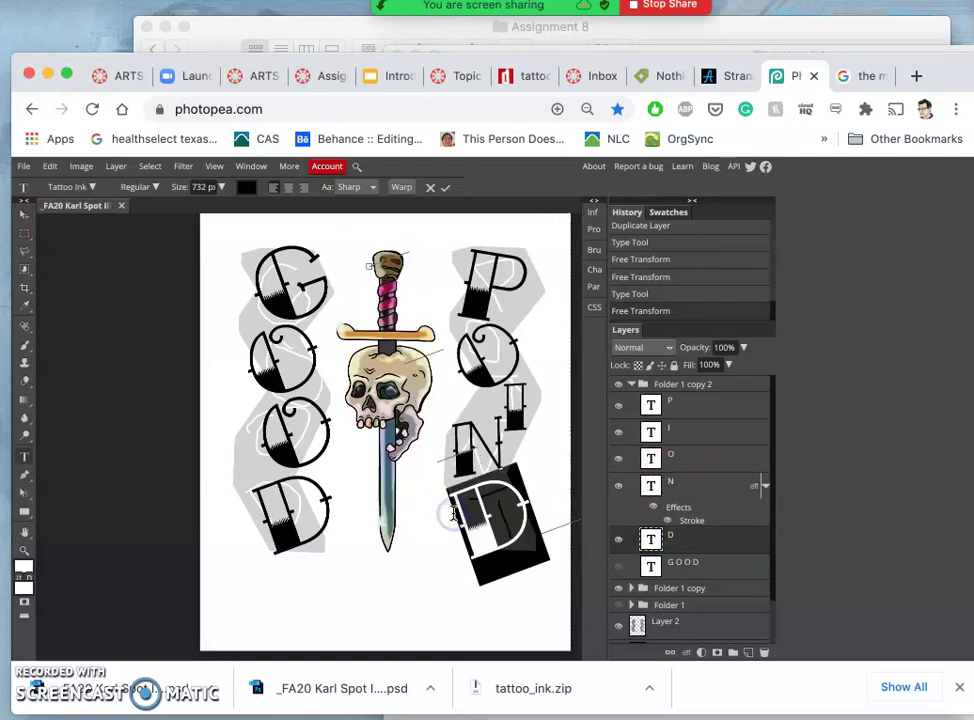
text(T)
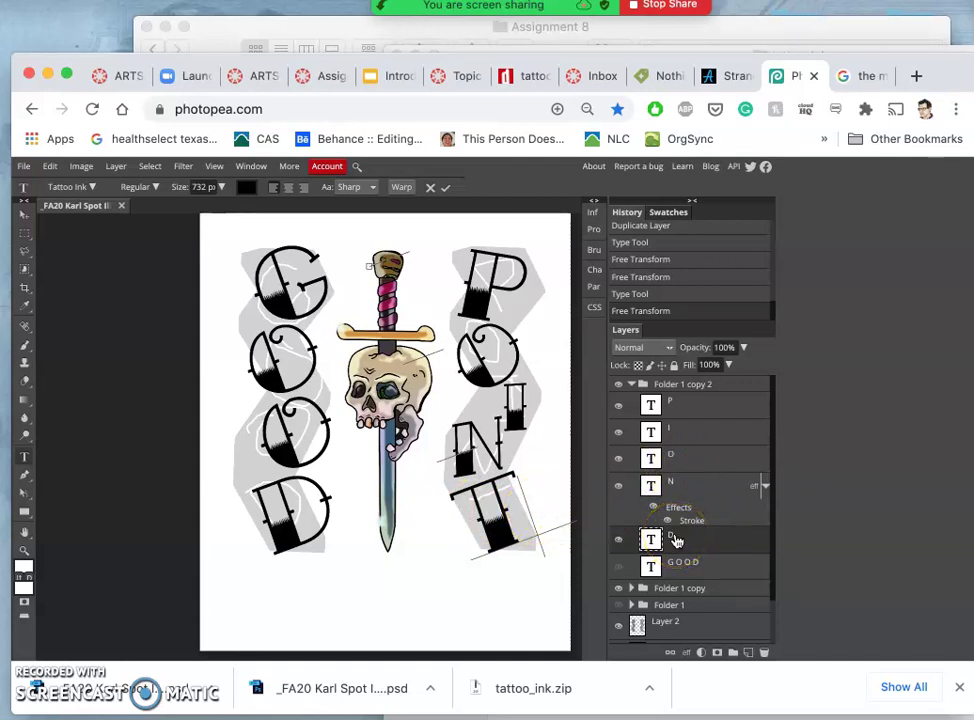
click(628, 538)
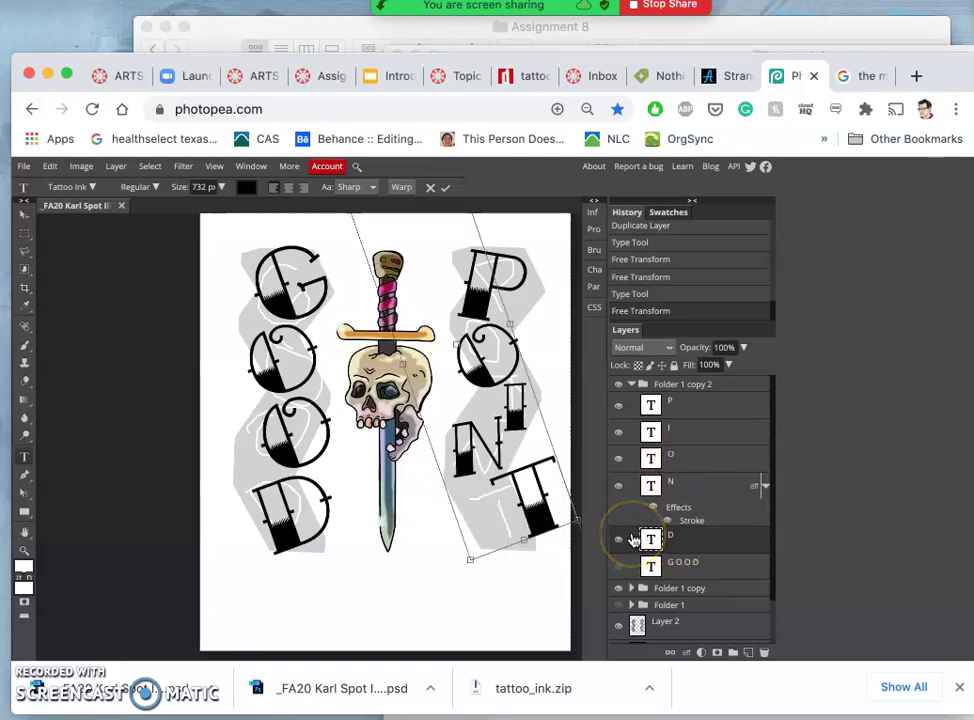
click(630, 550)
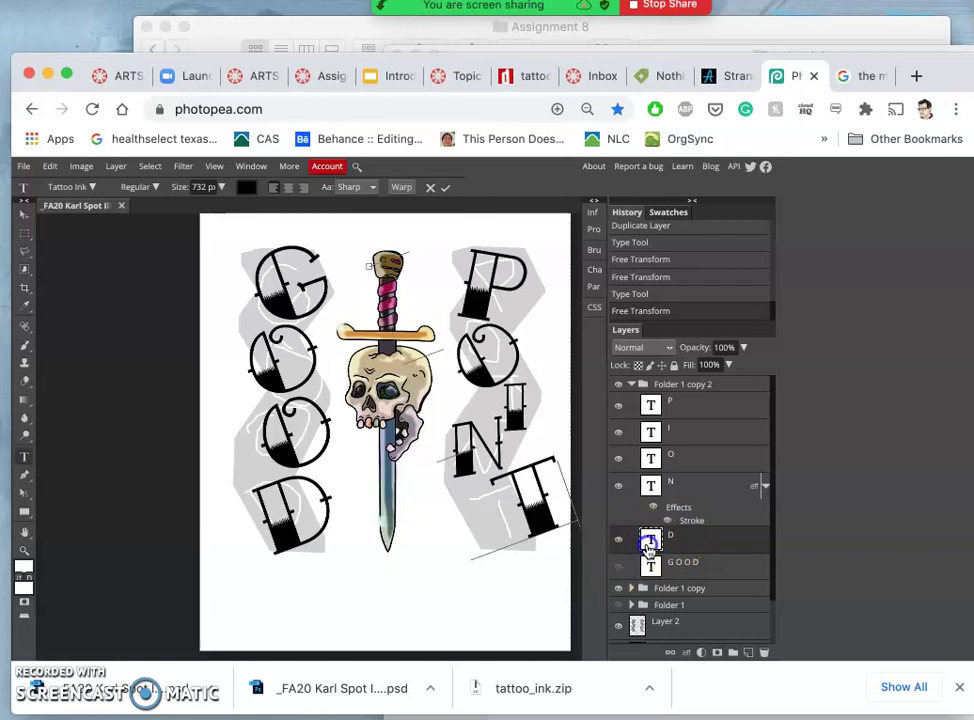
Tilt the T clockwise about 29 degrees and commit the transform.
key(alt+ctrl+t)
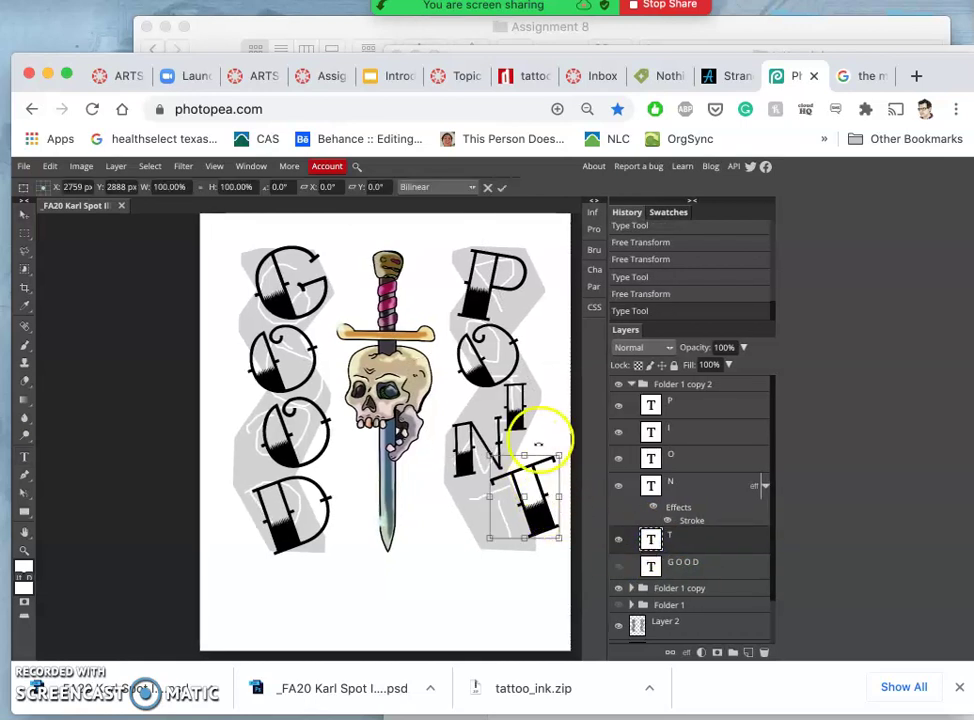
drag(561, 441, 486, 541)
drag(526, 477, 533, 481)
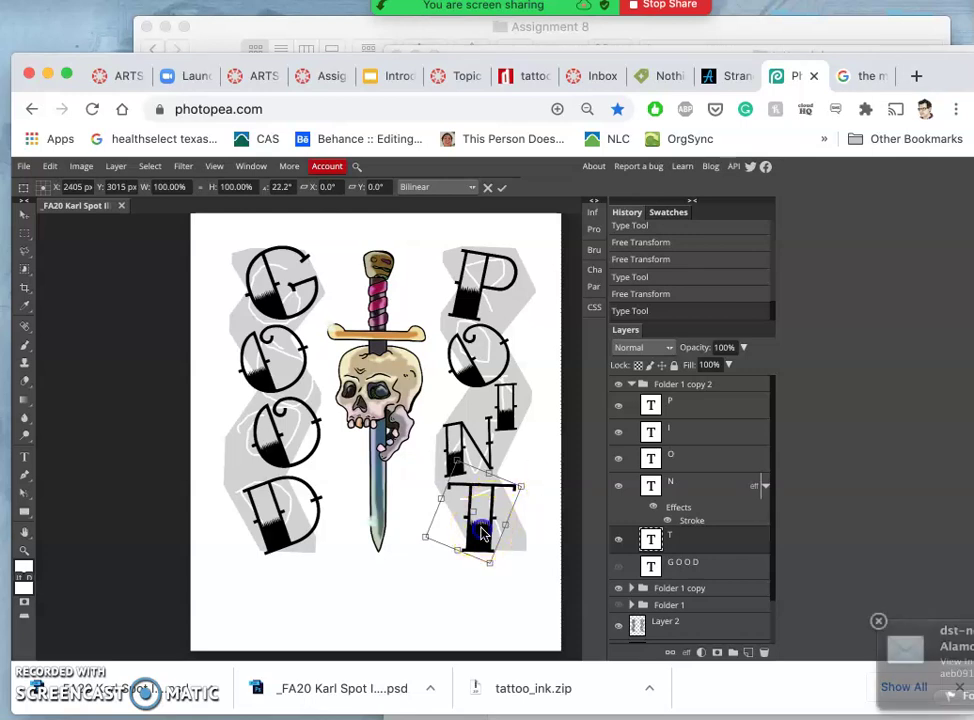
key(Return)
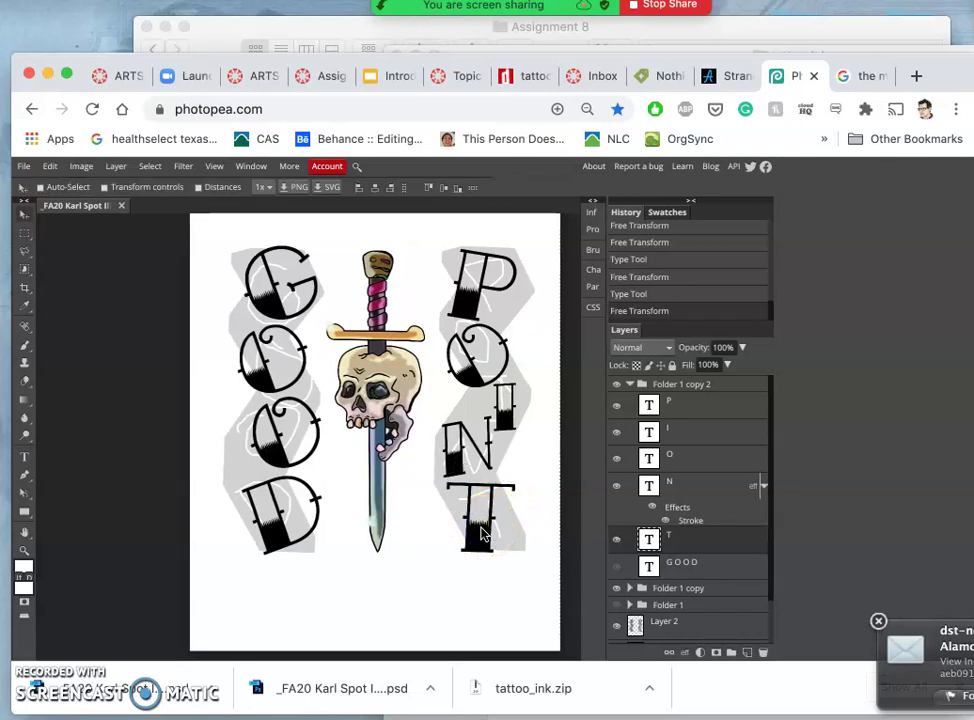
Move the I of POINT into place just above the N.
mouse_move(480, 535)
mouse_down()
mouse_move(467, 398)
mouse_move(483, 402)
mouse_move(487, 453)
mouse_move(474, 396)
mouse_move(507, 413)
mouse_up()
click(650, 432)
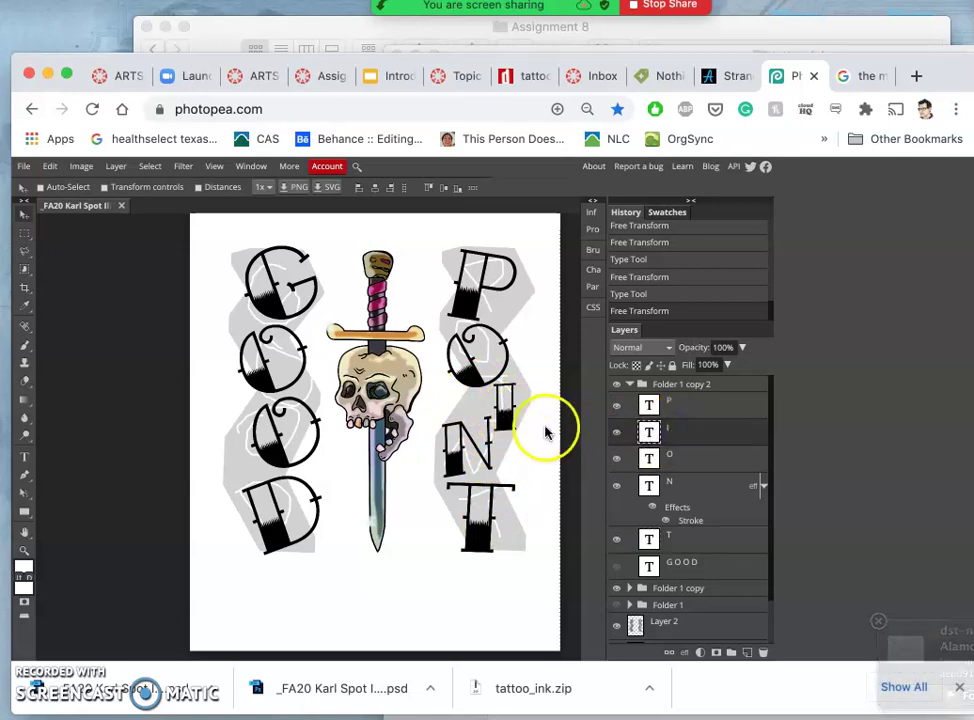
drag(533, 432, 507, 420)
drag(450, 410, 482, 436)
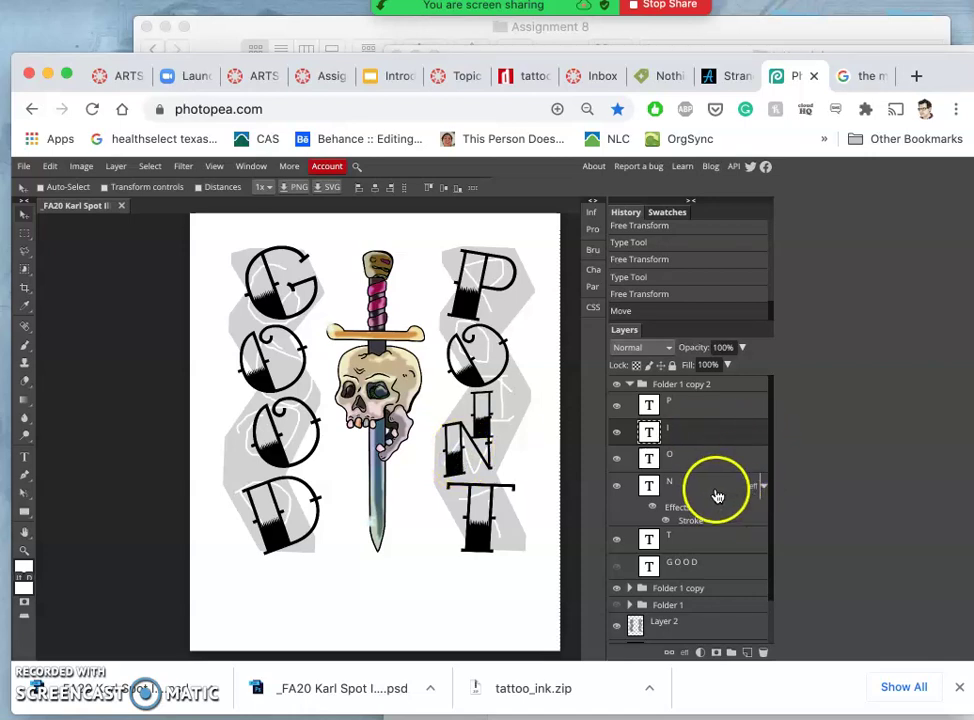
Shrink the POINT O to about 77%.
click(685, 461)
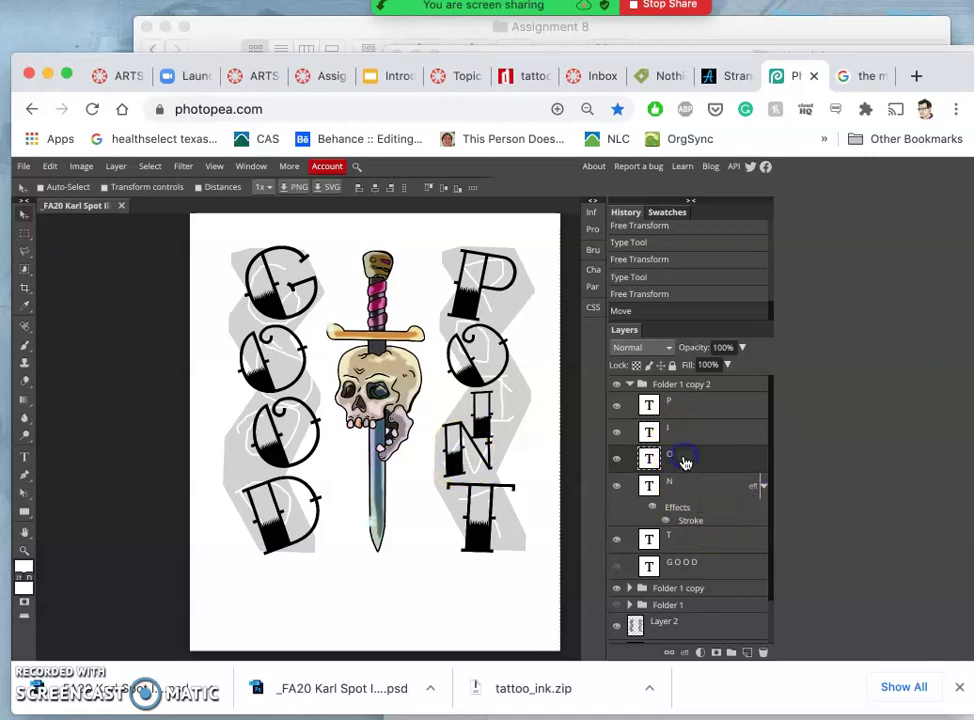
key(super+t)
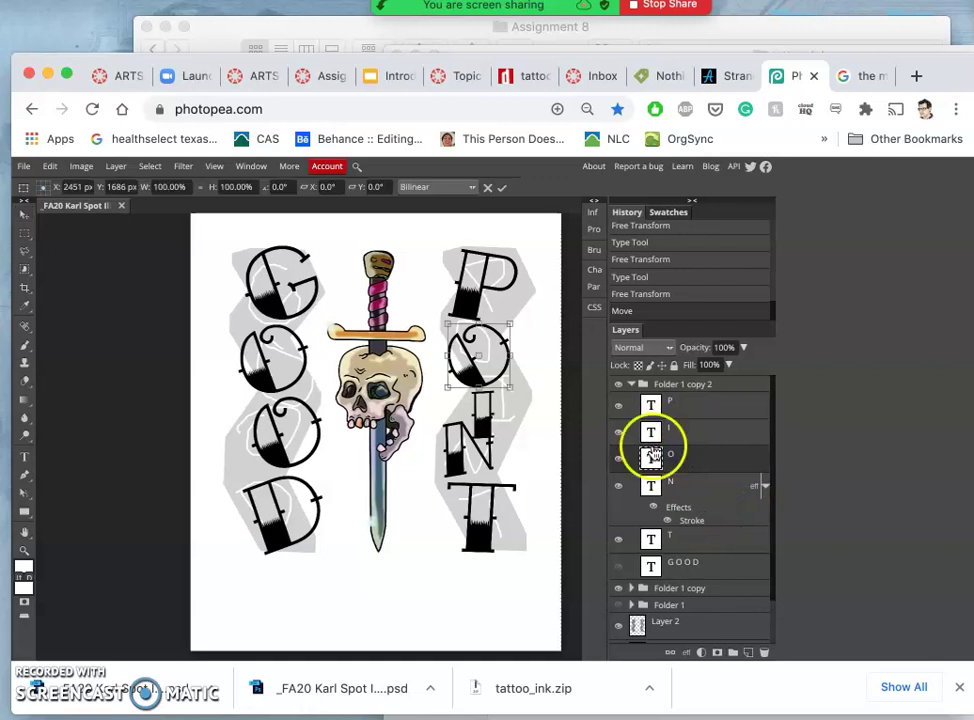
drag(510, 385, 494, 362)
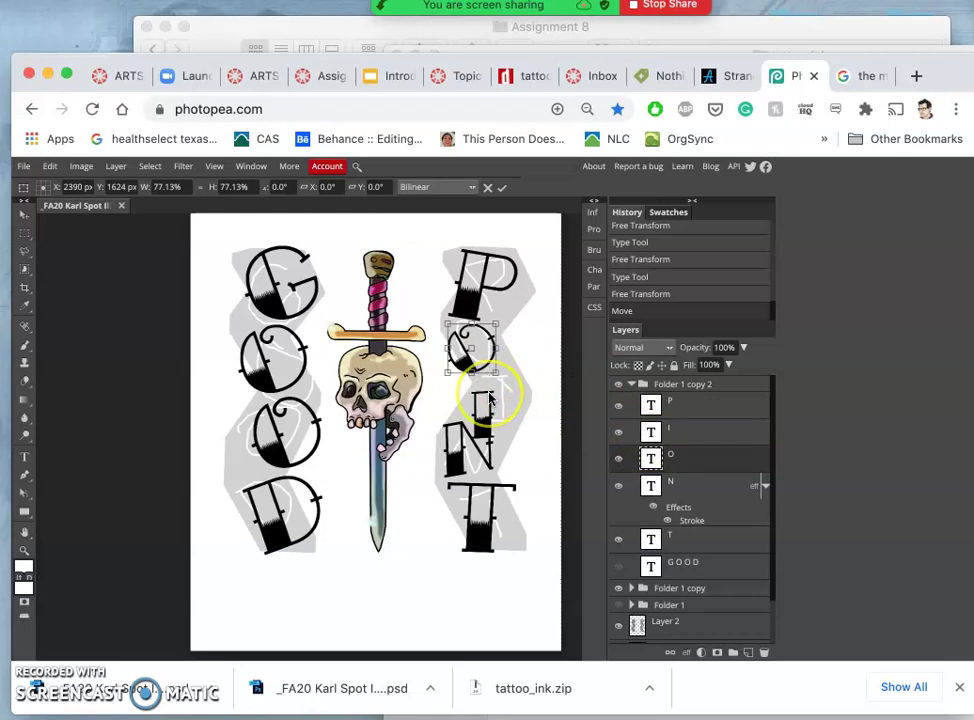
key(Return)
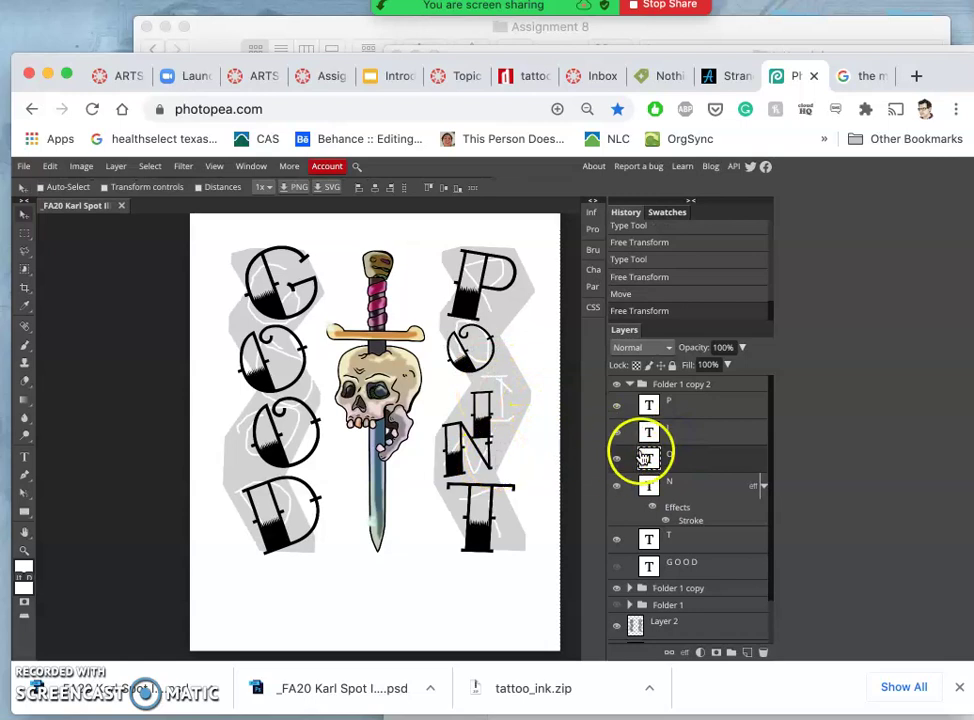
Resize the N and give it a slight tilt.
click(686, 487)
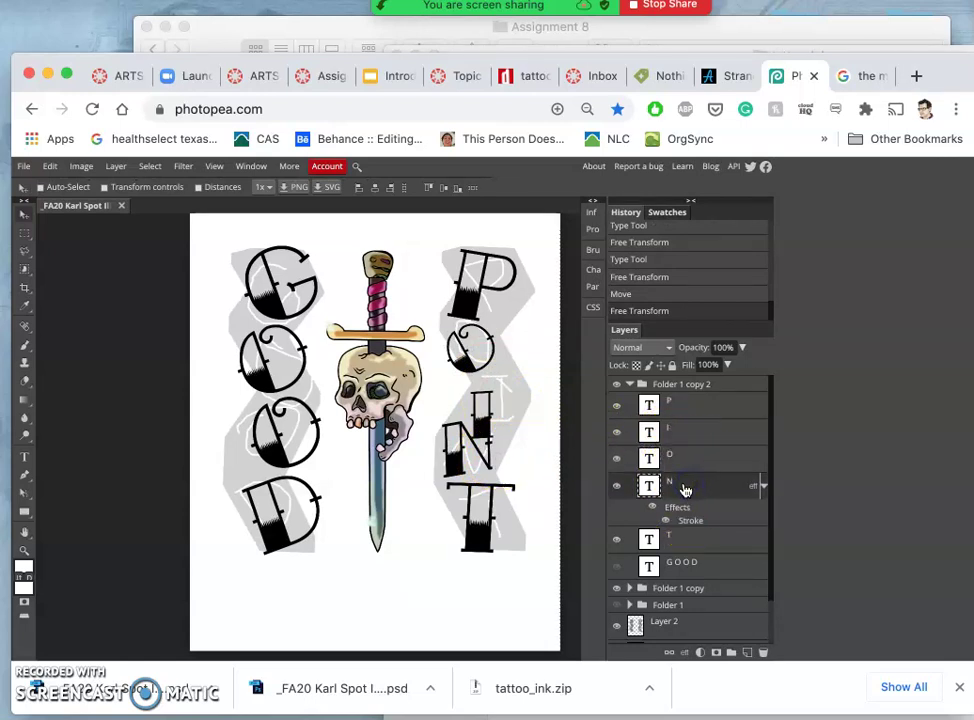
key(ctrl+t)
mouse_move(504, 424)
mouse_down()
mouse_move(491, 413)
mouse_move(490, 430)
mouse_move(502, 424)
mouse_up()
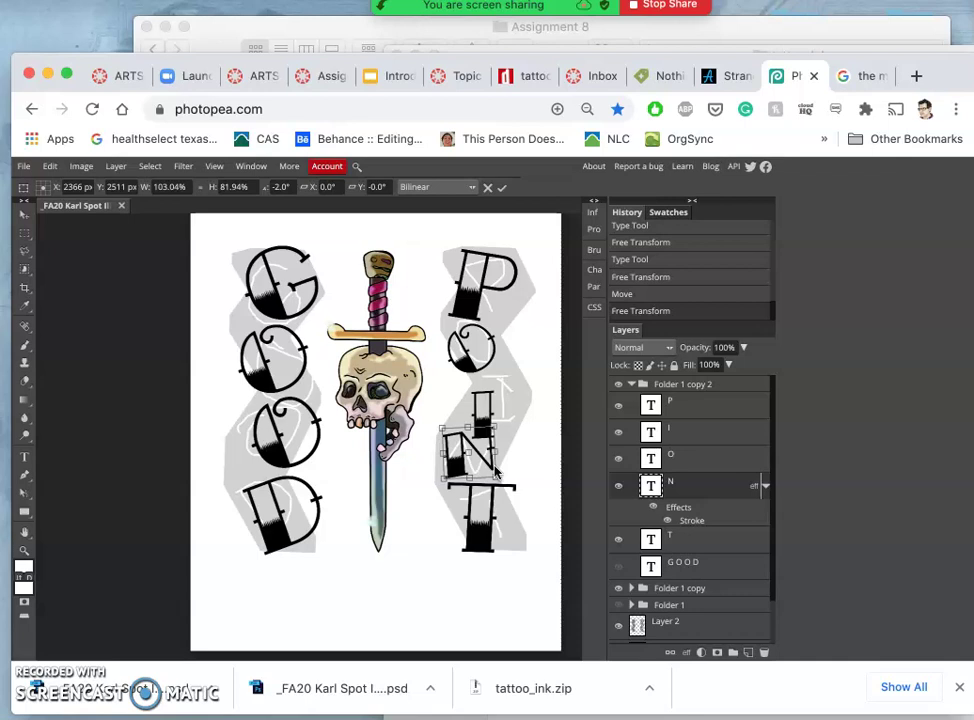
key(Return)
Reposition the I and scale it to about 166% width.
click(685, 439)
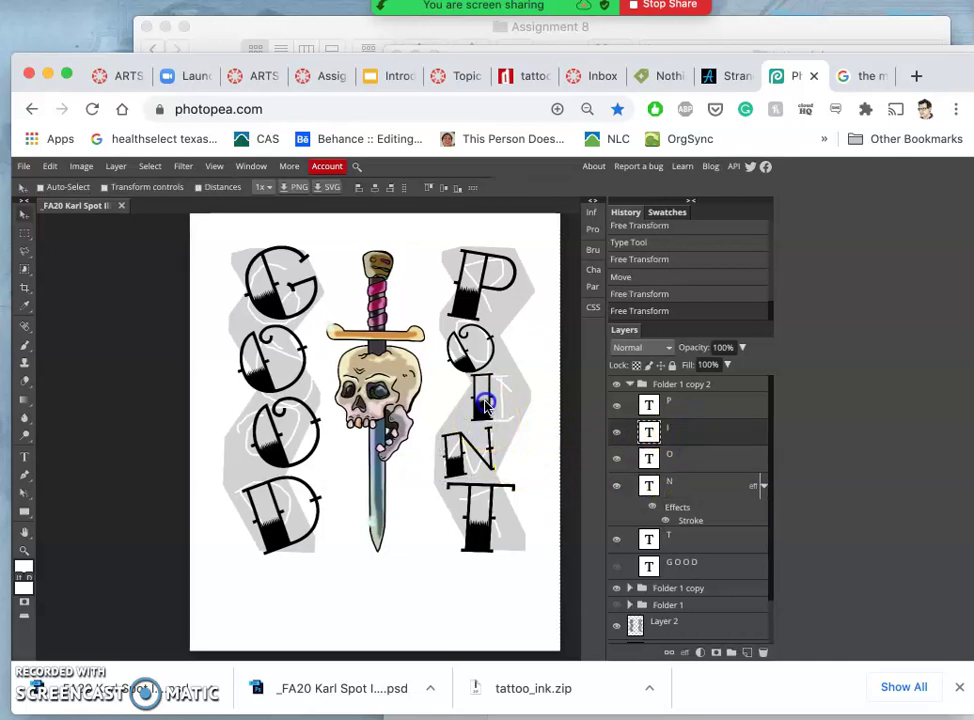
drag(485, 403, 502, 380)
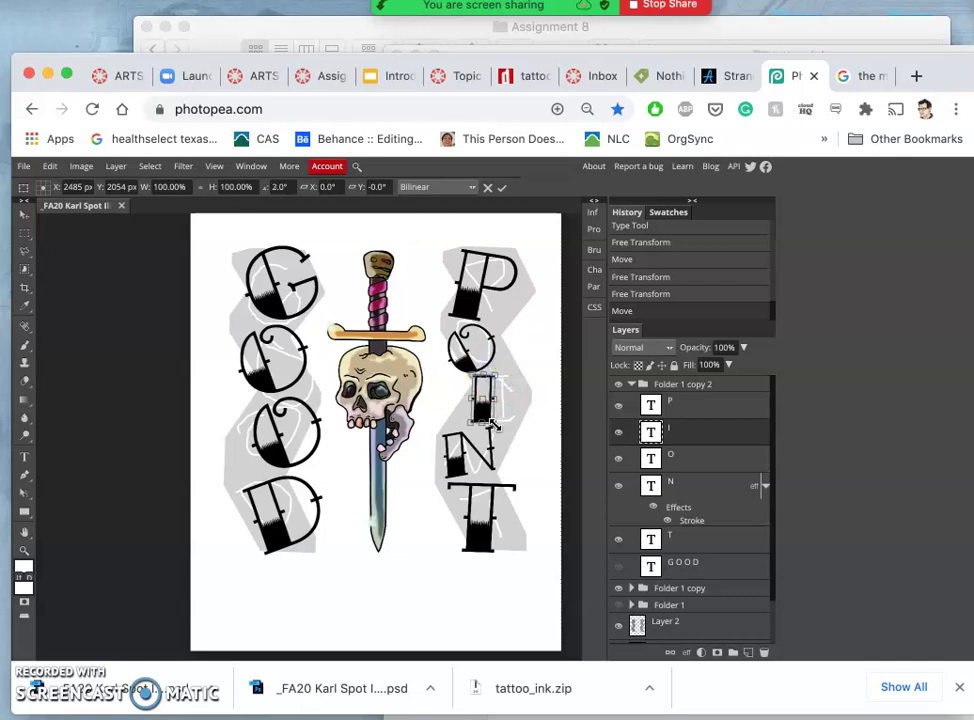
drag(492, 425, 508, 397)
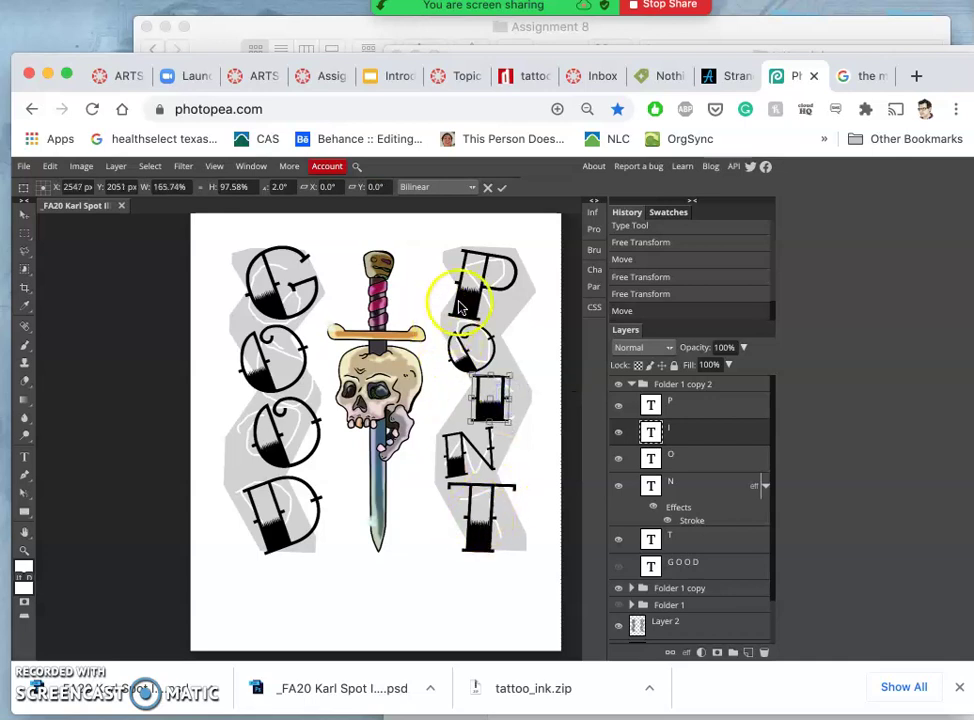
key(Return)
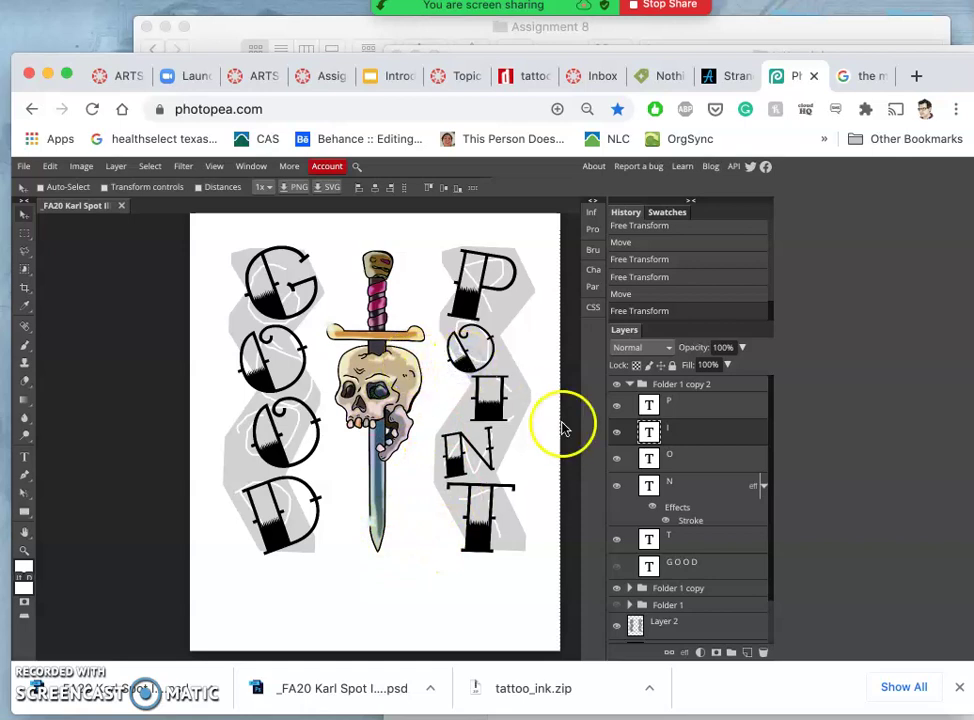
Add a stroke layer style to the O, toggling it to compare and leaving it on.
click(672, 462)
double_click(672, 462)
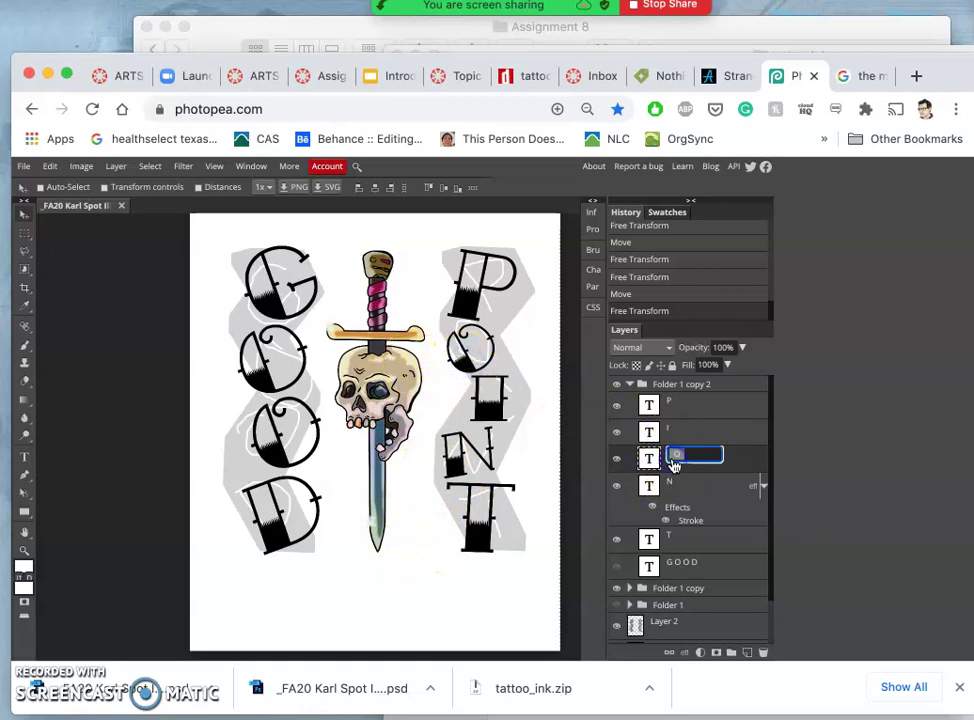
double_click(745, 458)
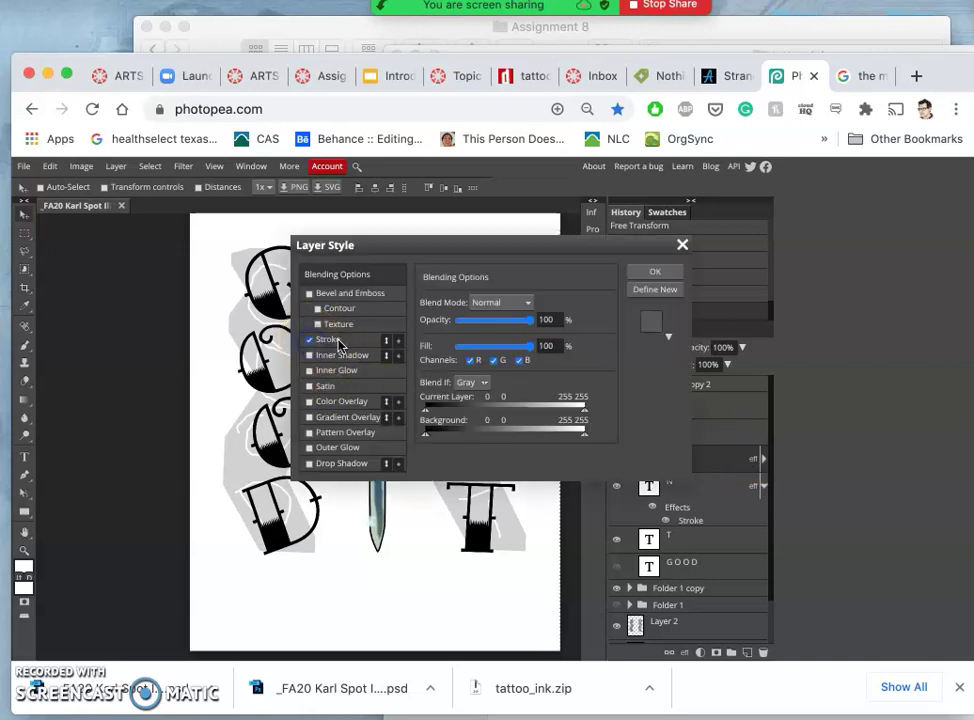
click(330, 340)
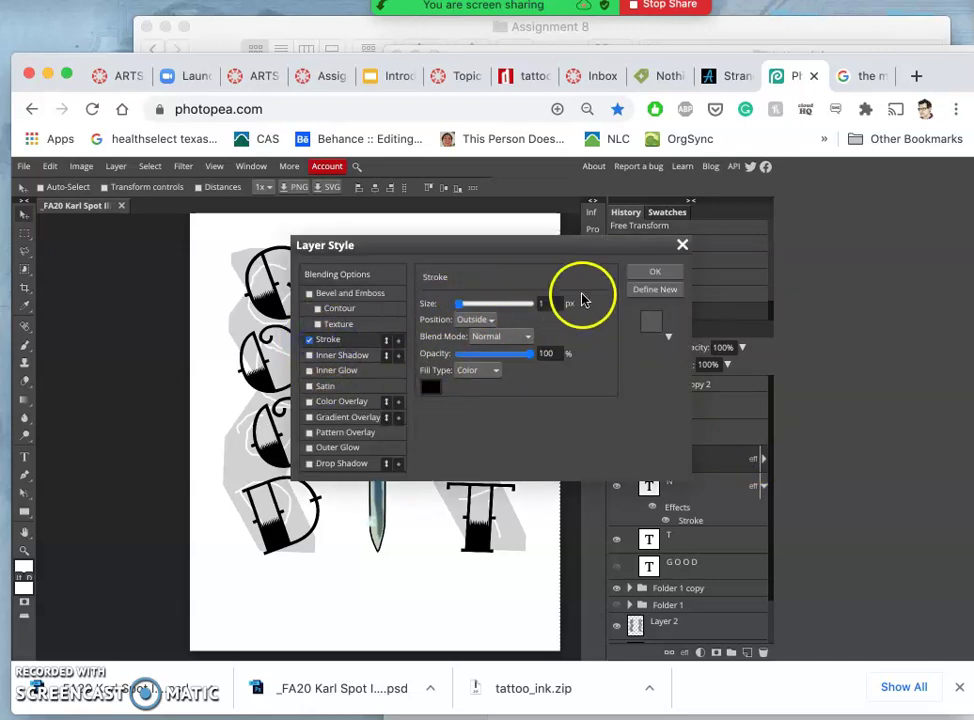
click(653, 273)
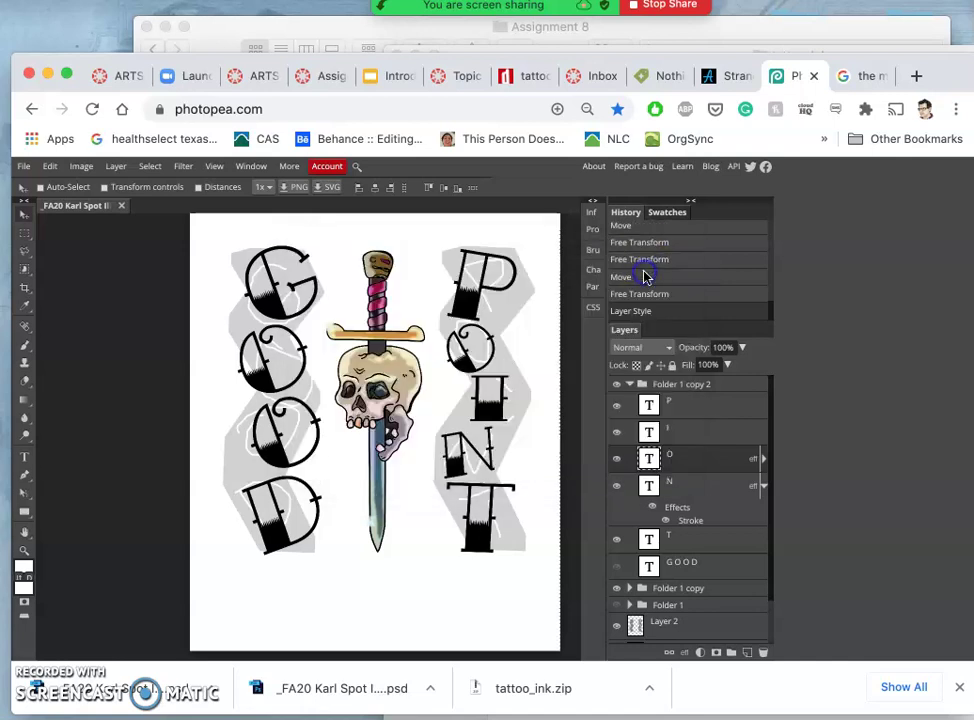
click(660, 514)
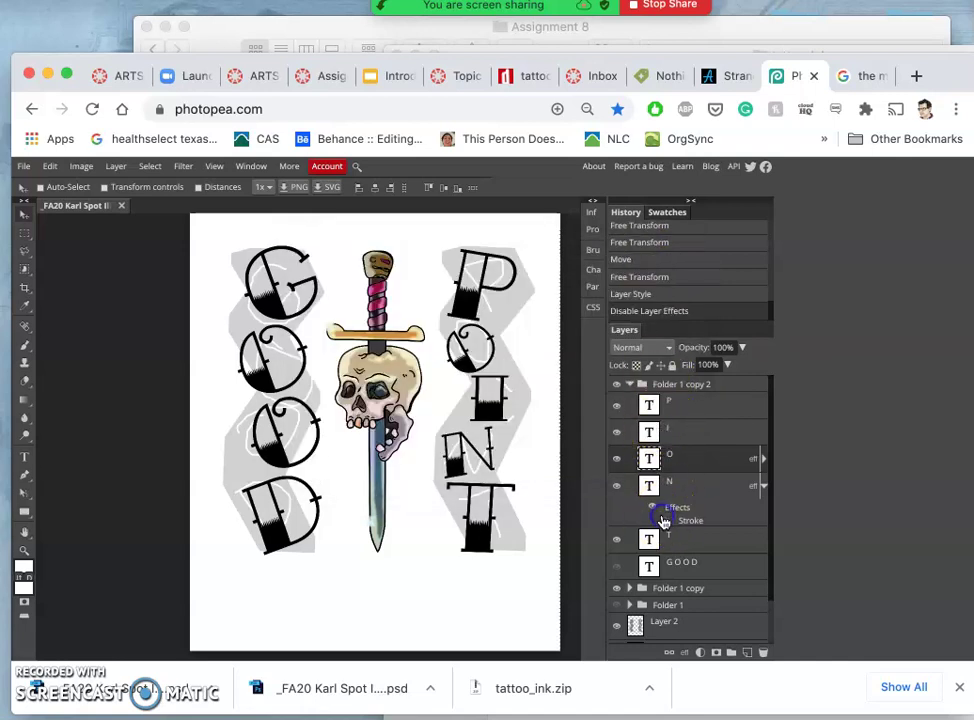
click(660, 514)
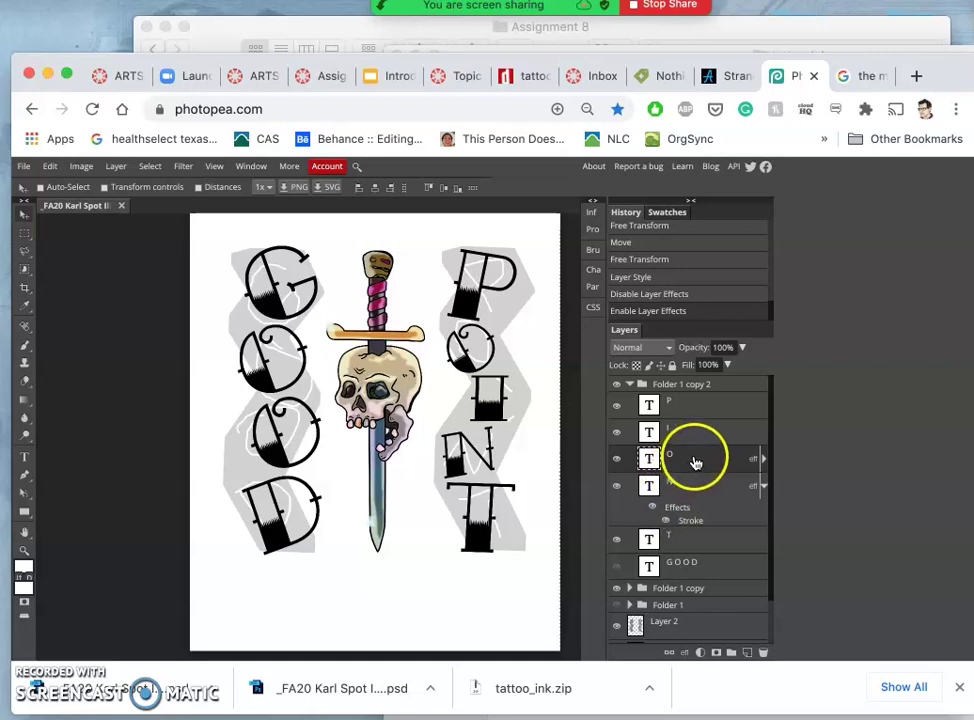
click(765, 459)
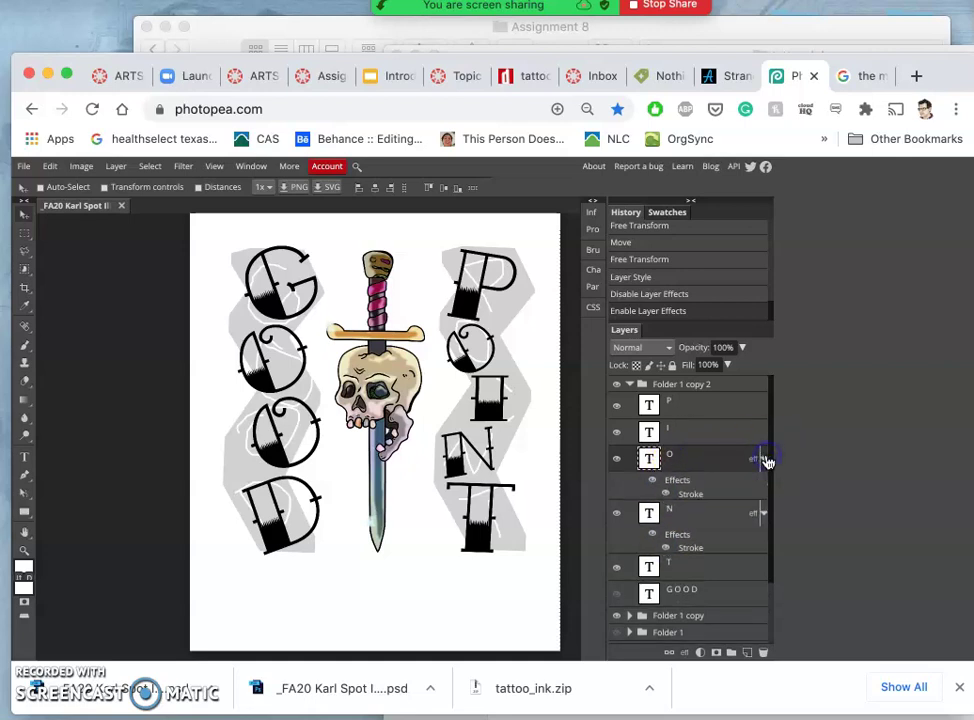
click(659, 478)
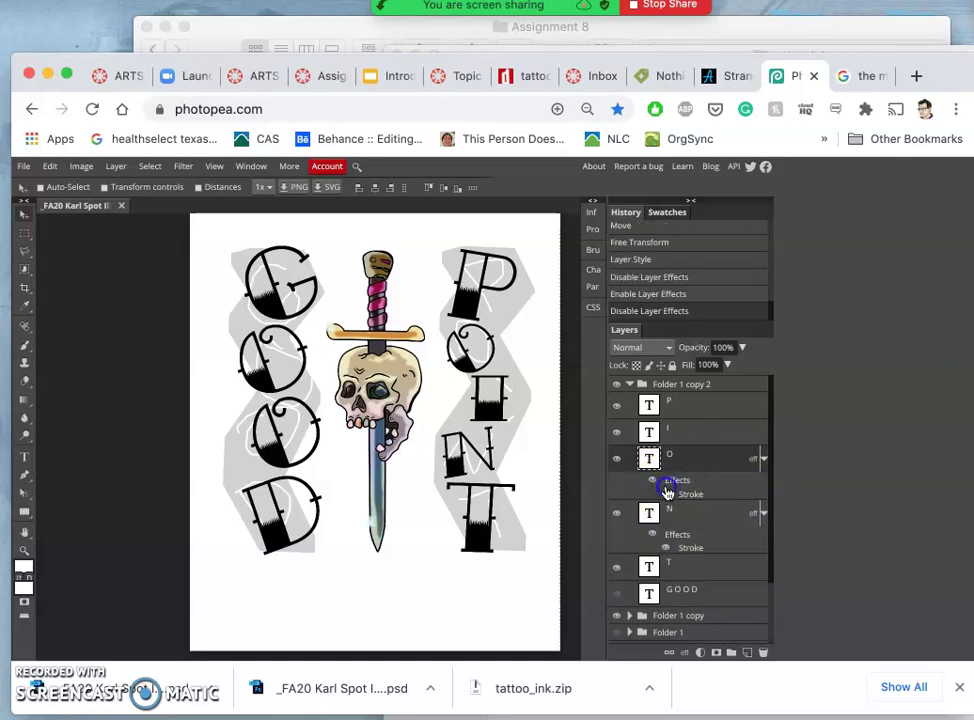
click(664, 487)
click(664, 487)
click(664, 487)
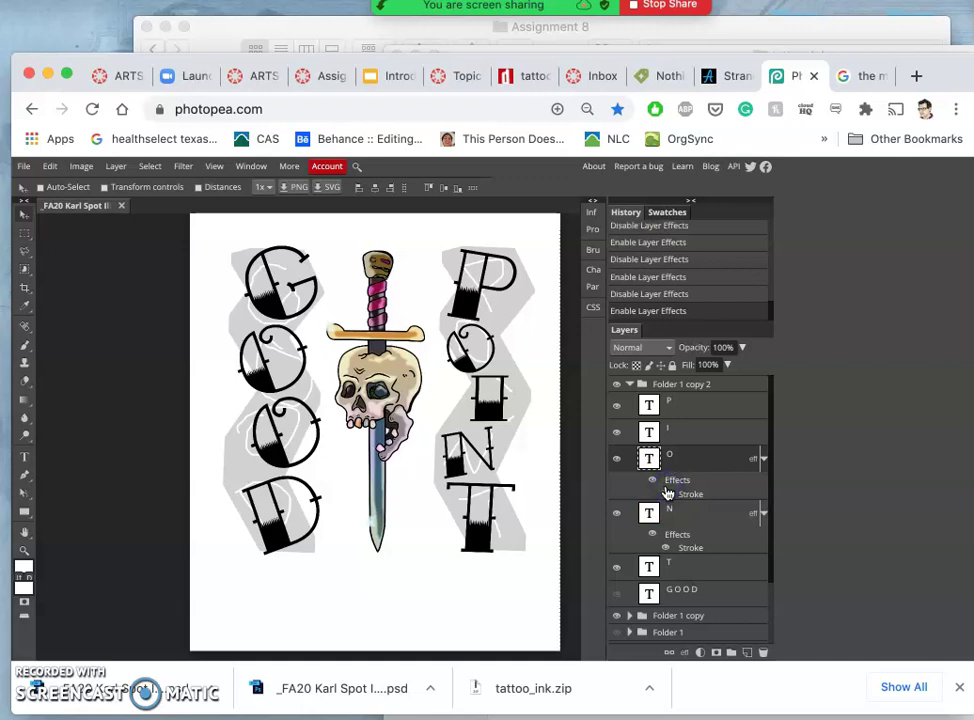
Hide the grey zigzag texture layer, Layer 2.
scroll(650, 533, down, 3)
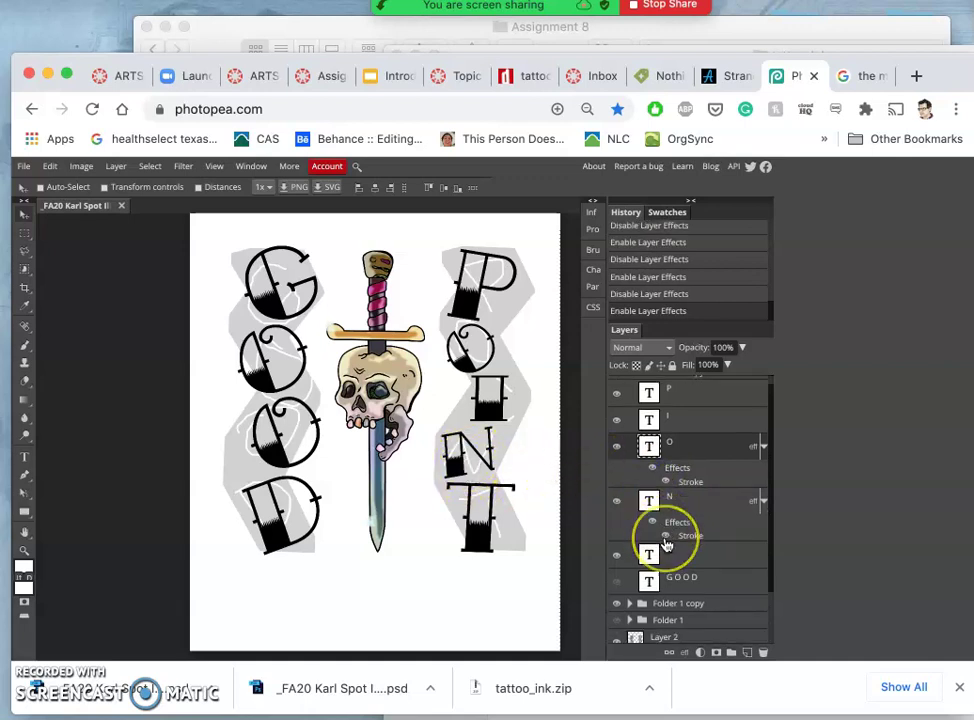
click(617, 577)
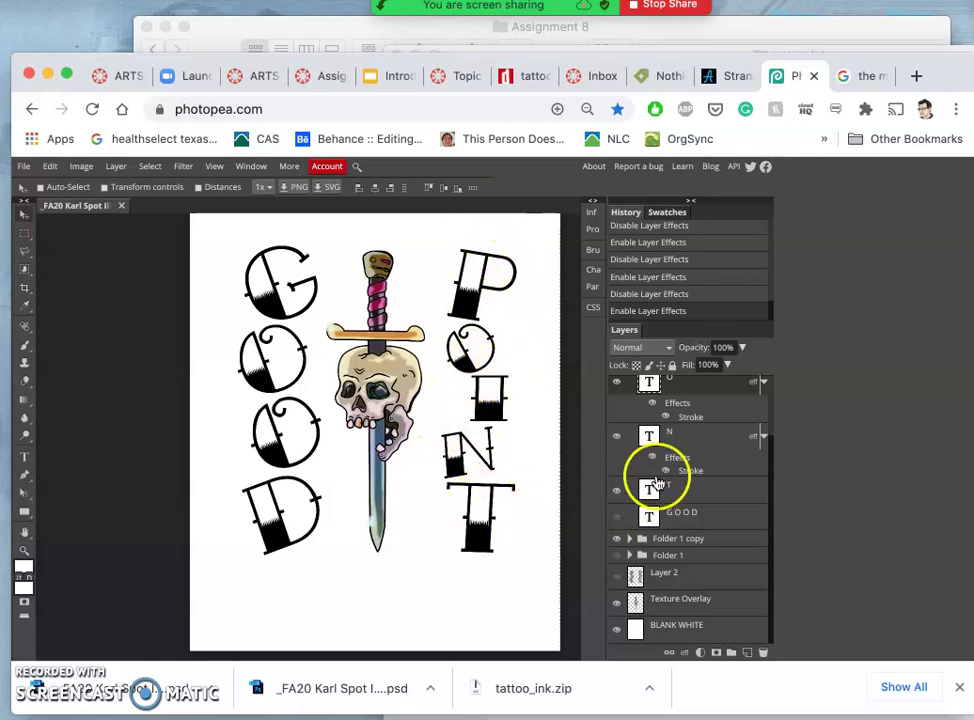
scroll(690, 413, up, 2)
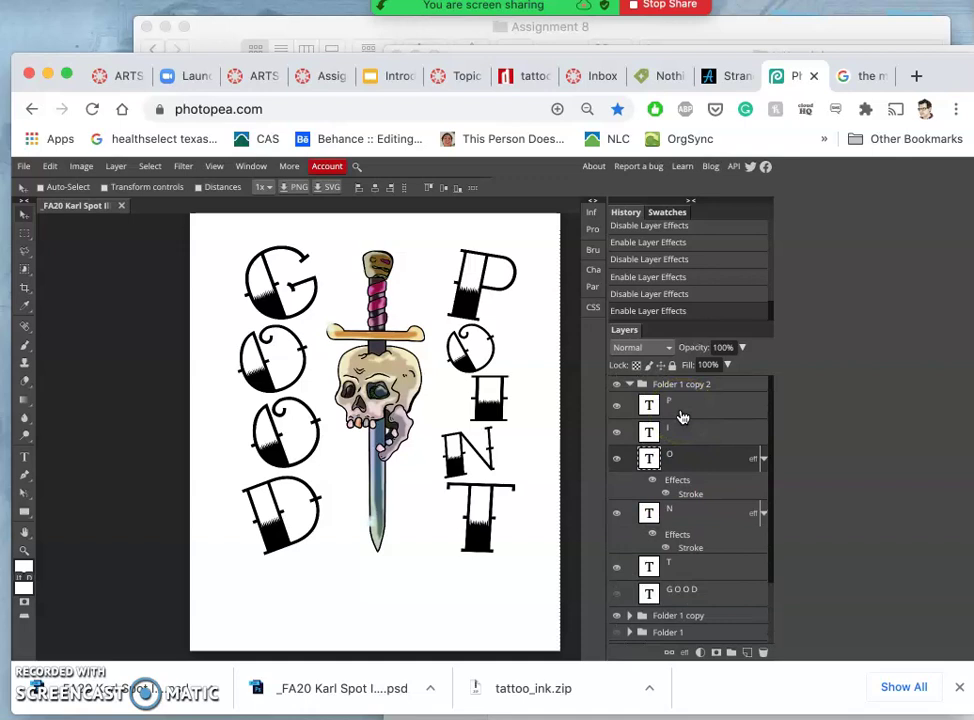
Shift the whole POINT group slightly left and tilt it slightly clockwise.
click(681, 412)
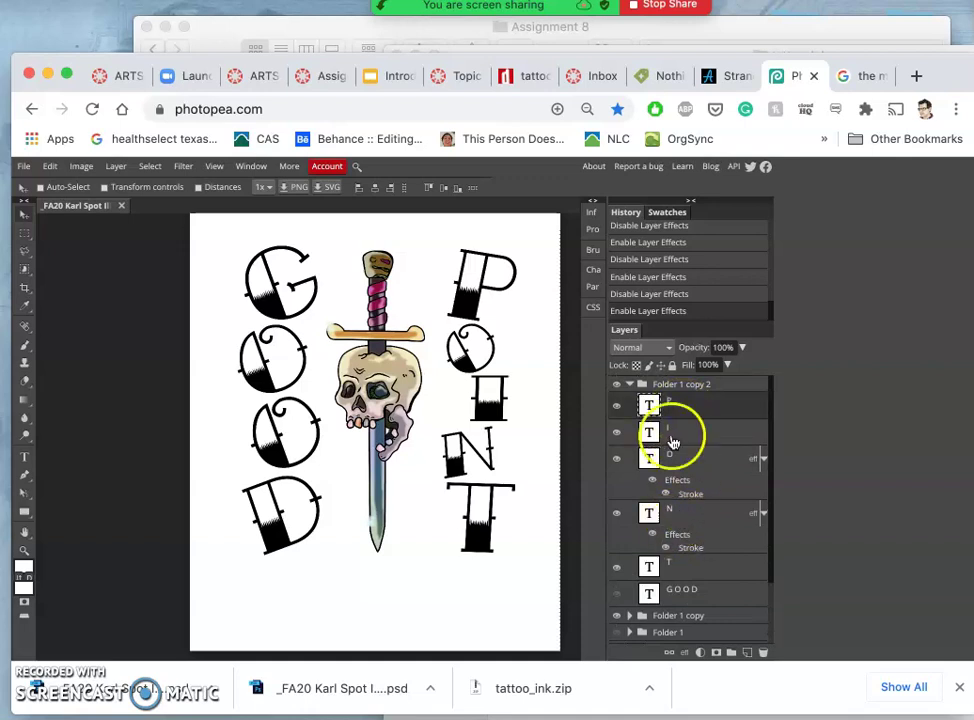
click(665, 386)
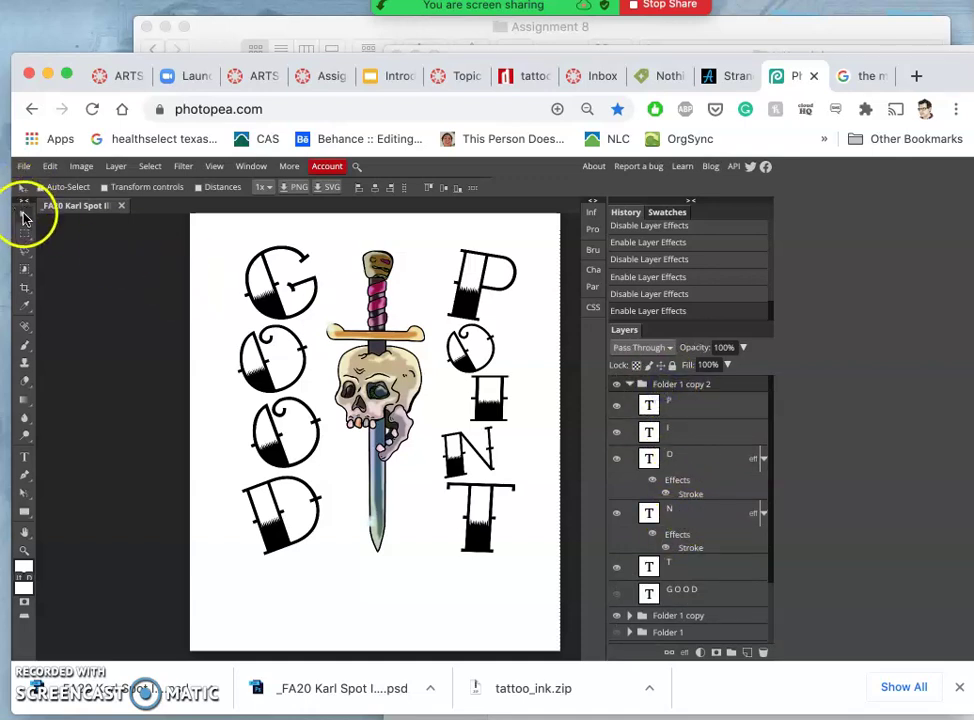
drag(461, 370, 458, 369)
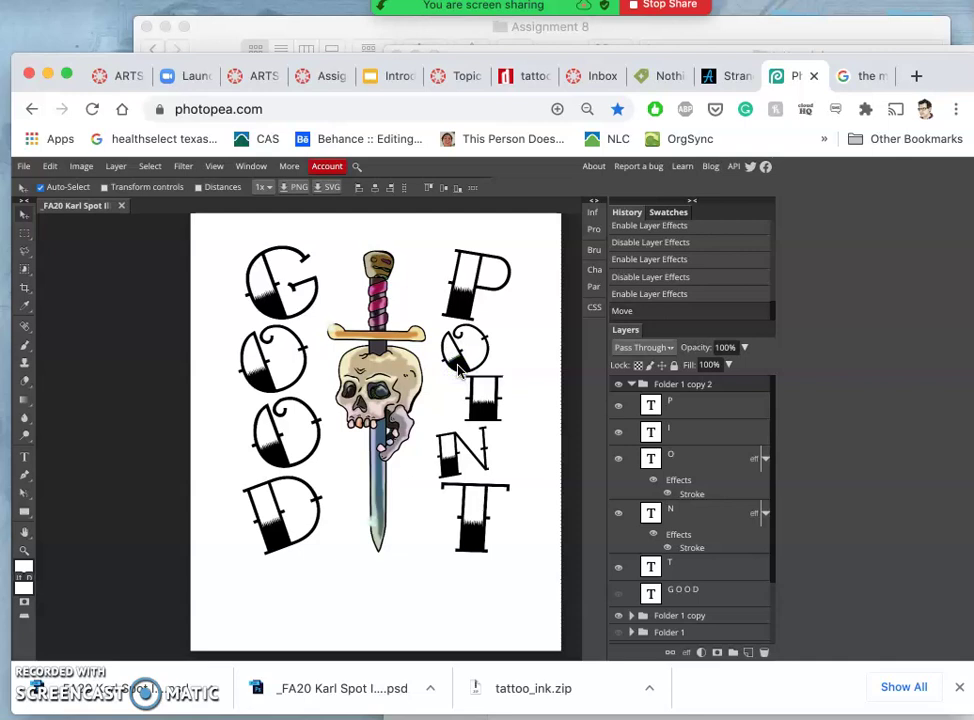
key(ctrl+alt+t)
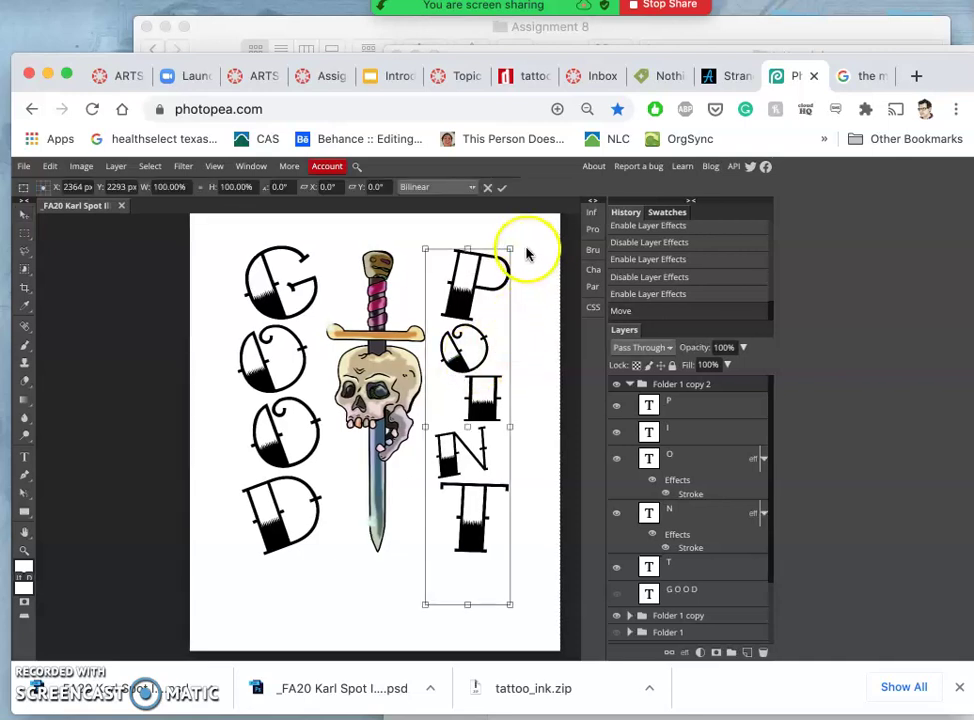
drag(529, 252, 535, 243)
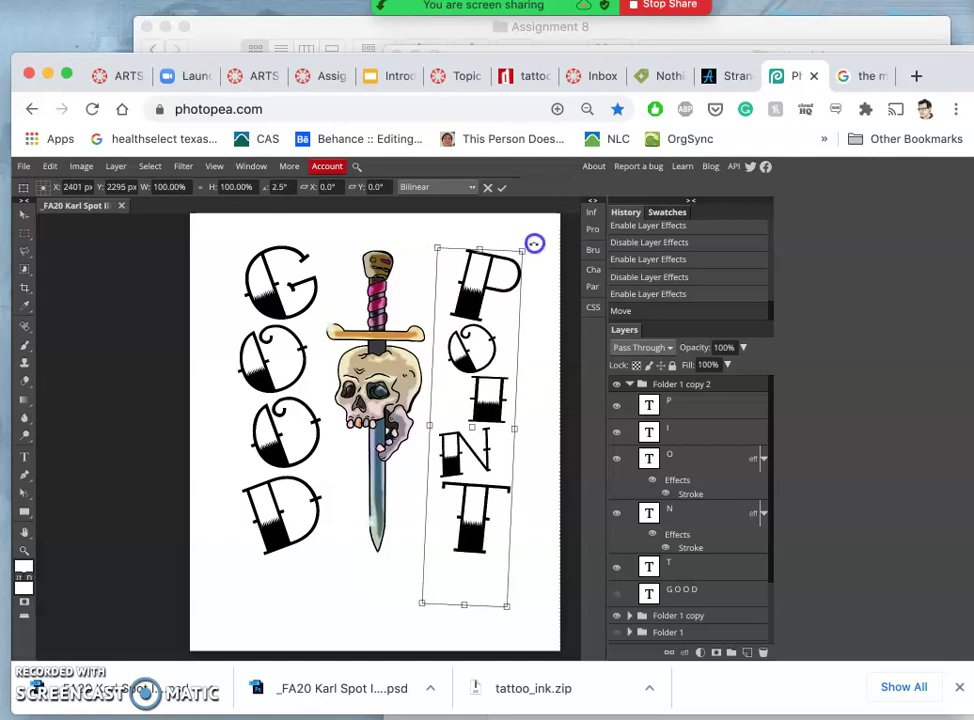
drag(476, 400, 497, 415)
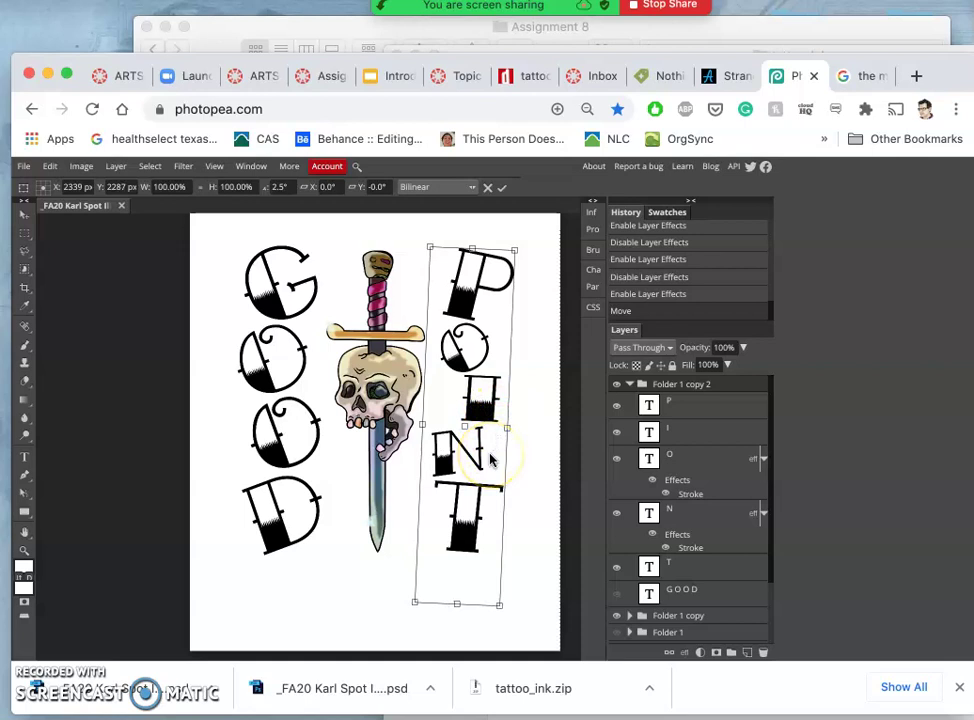
key(Return)
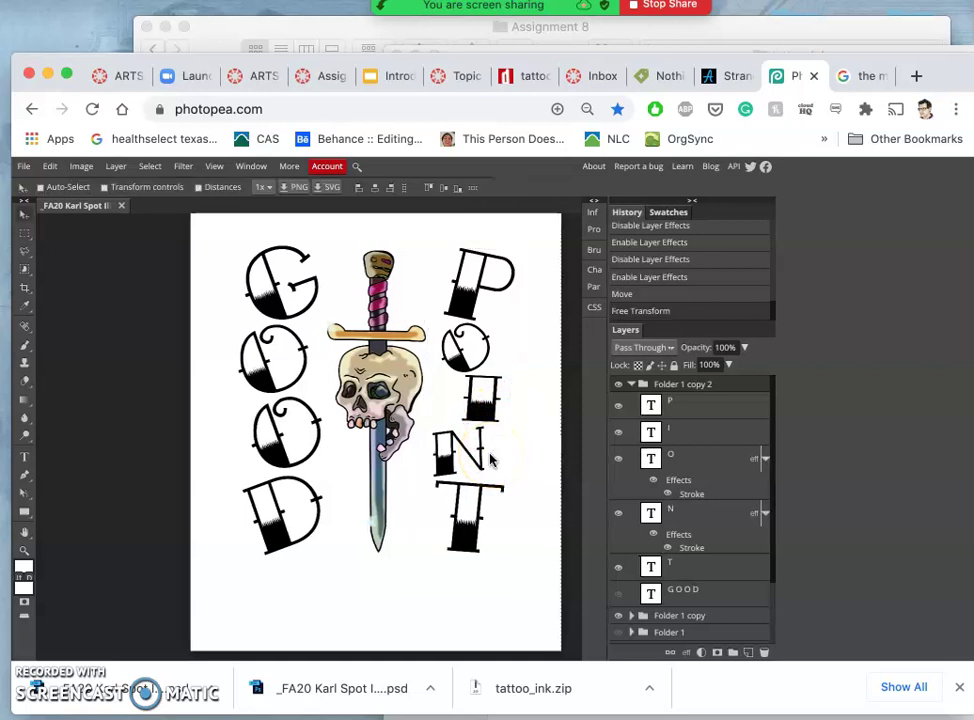
Save the artwork as a PSD file.
click(629, 385)
scroll(645, 535, down, 3)
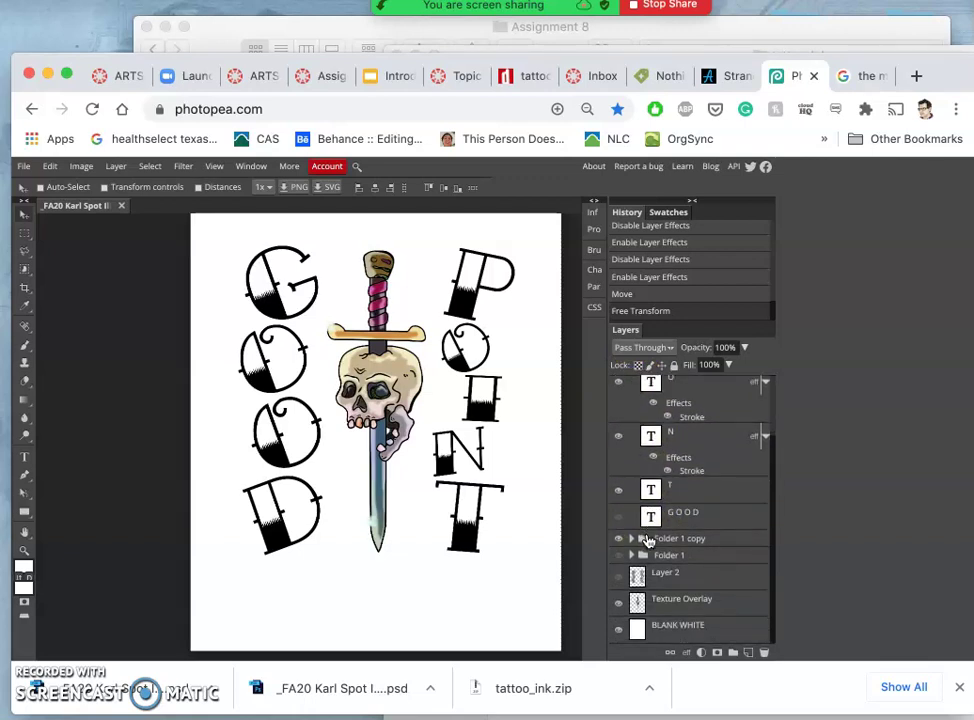
click(24, 167)
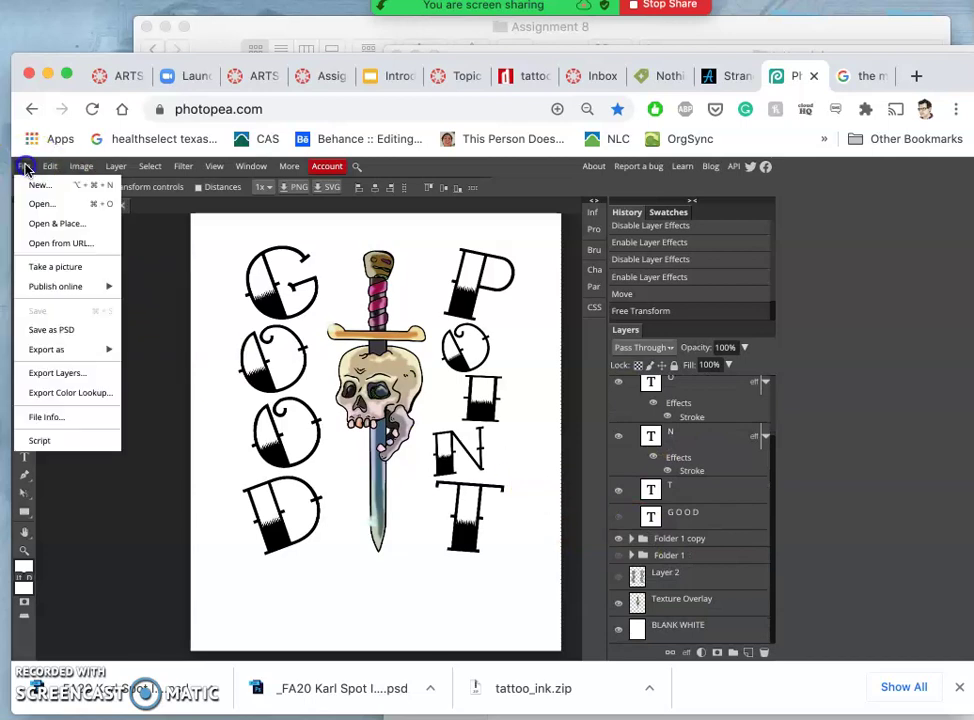
click(54, 334)
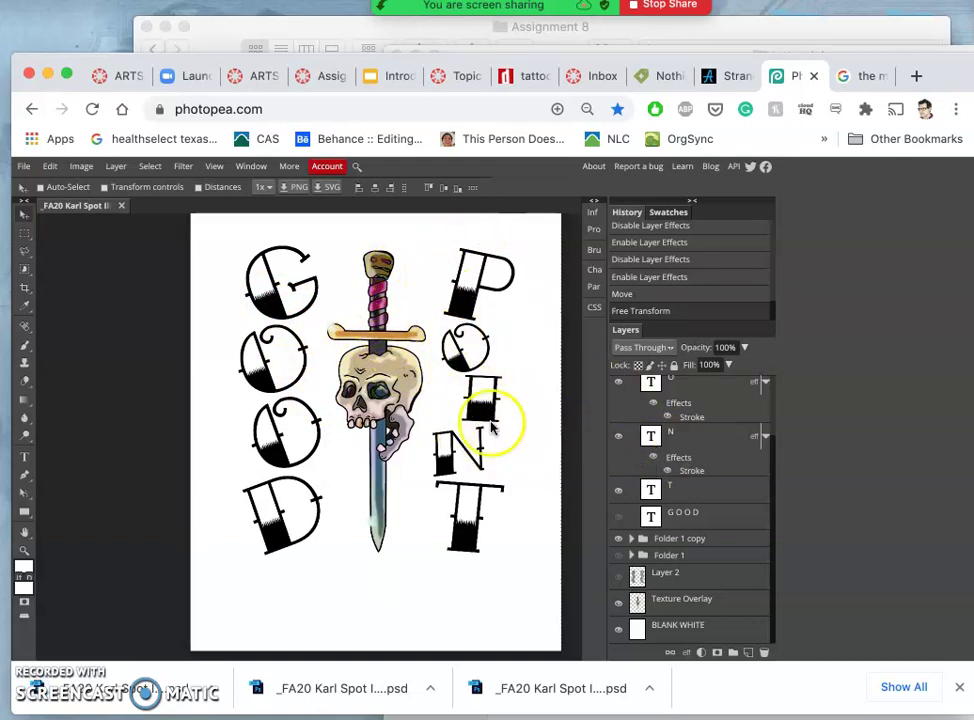
Nudge the N of POINT right and the T slightly left.
drag(463, 457, 481, 452)
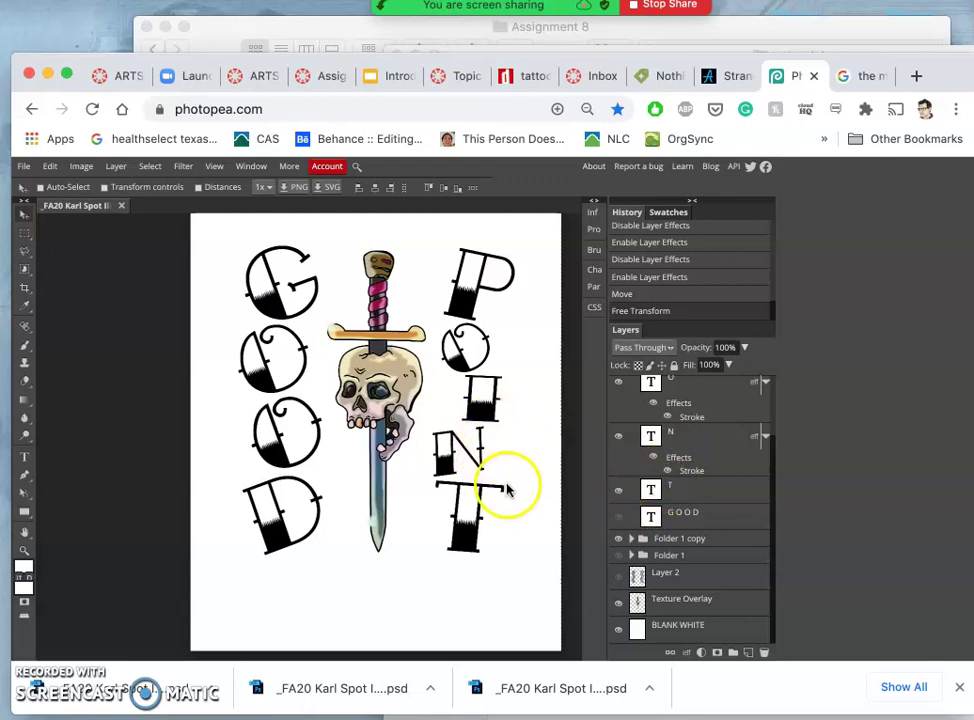
drag(507, 483, 490, 490)
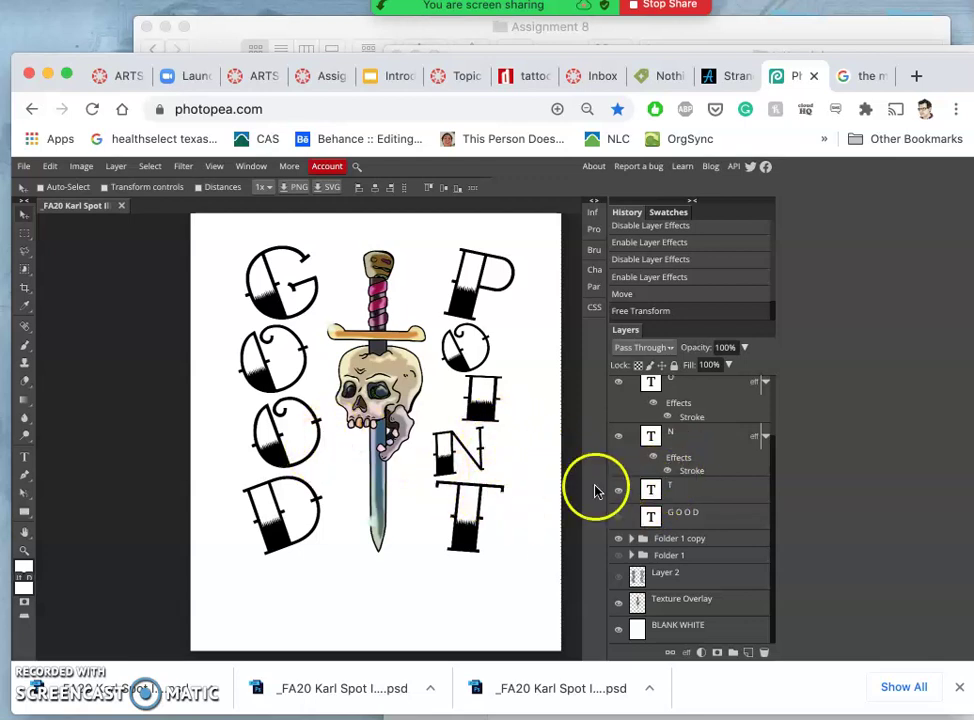
scroll(662, 487, up, 3)
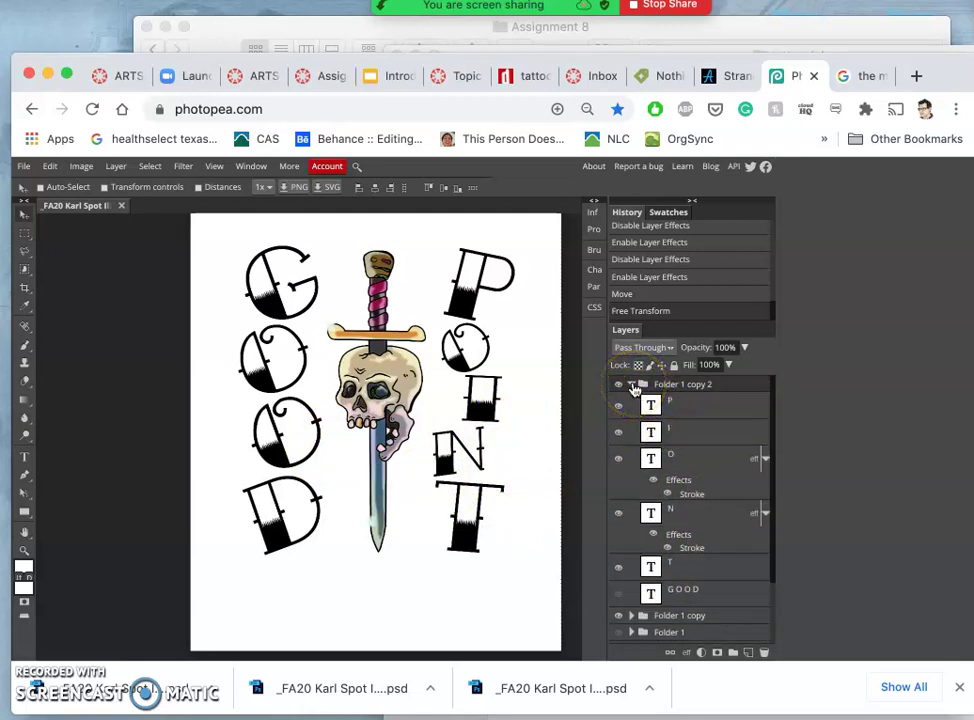
Duplicate the GOOD letter group and expand the copy to show its letters.
click(633, 386)
click(618, 401)
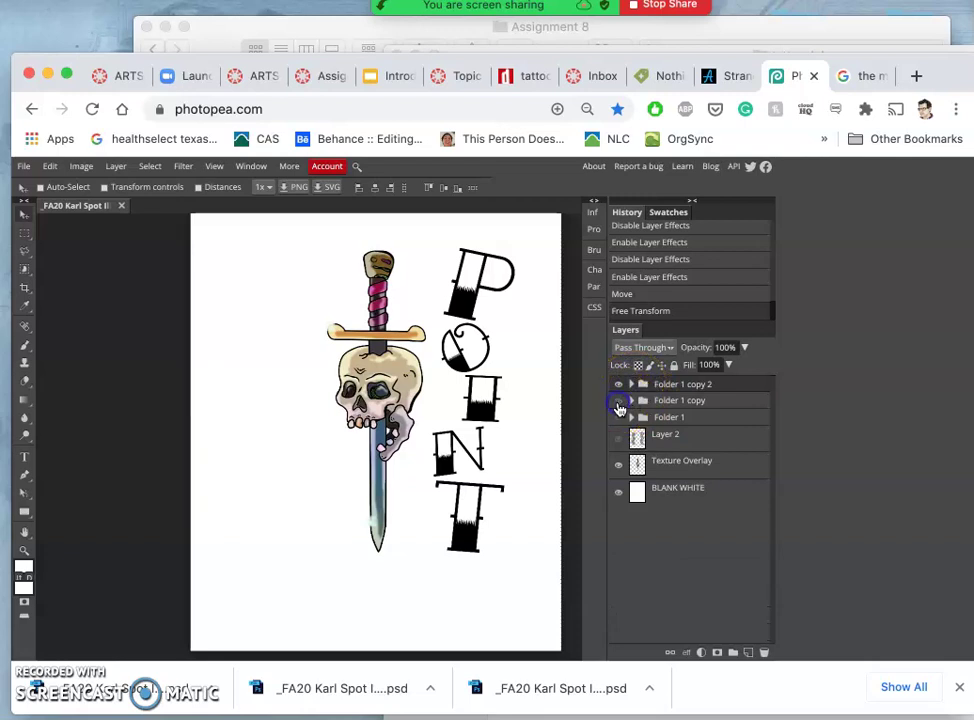
click(618, 402)
click(654, 401)
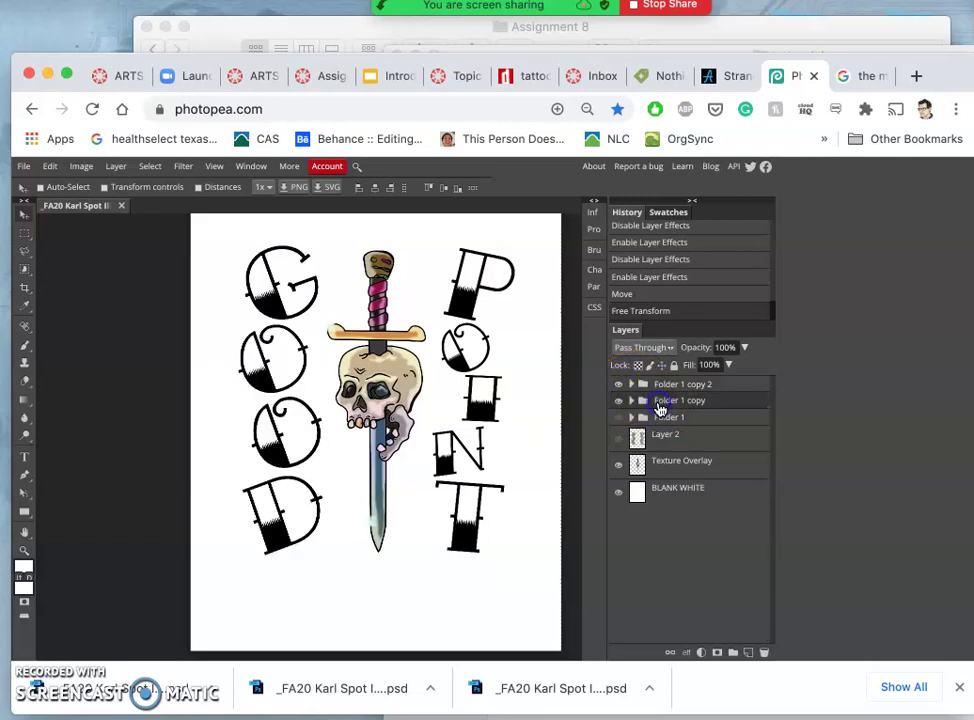
key(super+j)
click(626, 412)
click(631, 400)
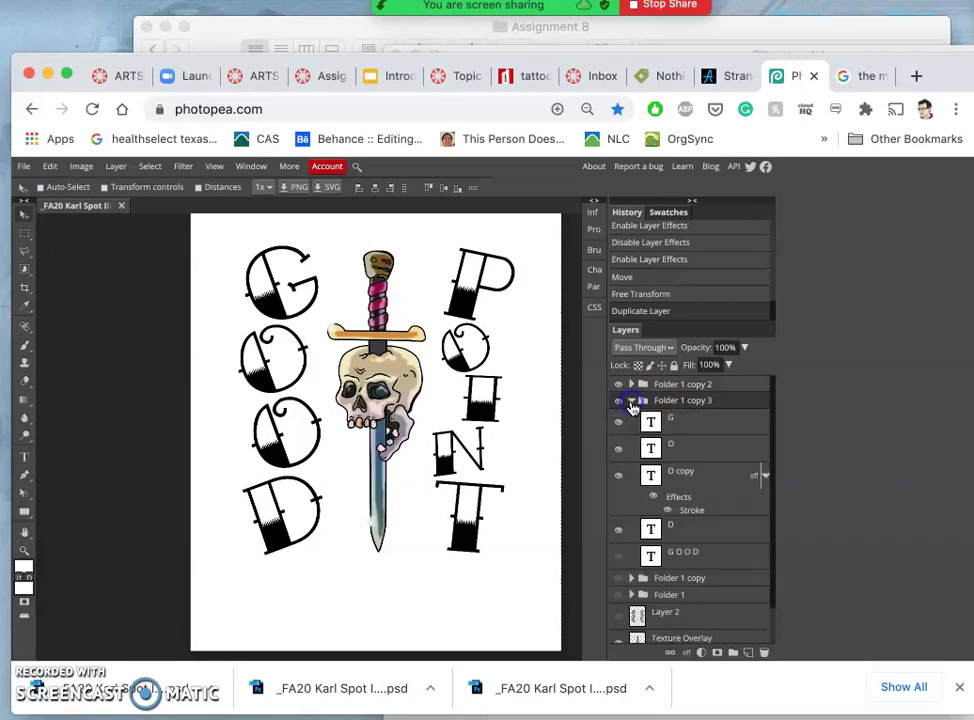
click(609, 446)
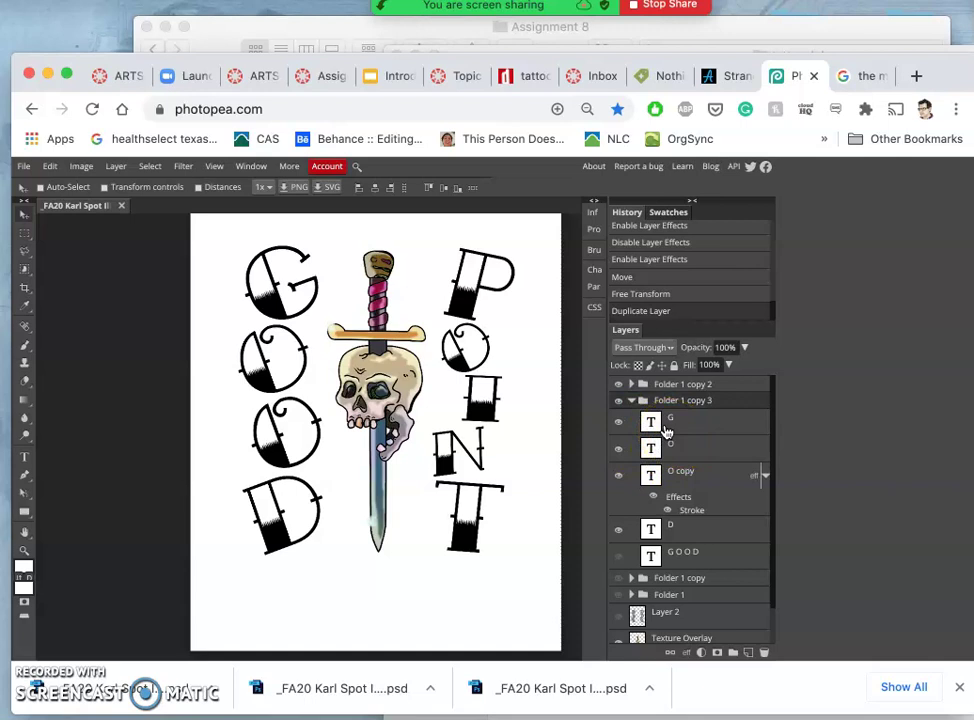
Shrink the first O of GOOD and tilt it about 21.5° clockwise.
click(652, 450)
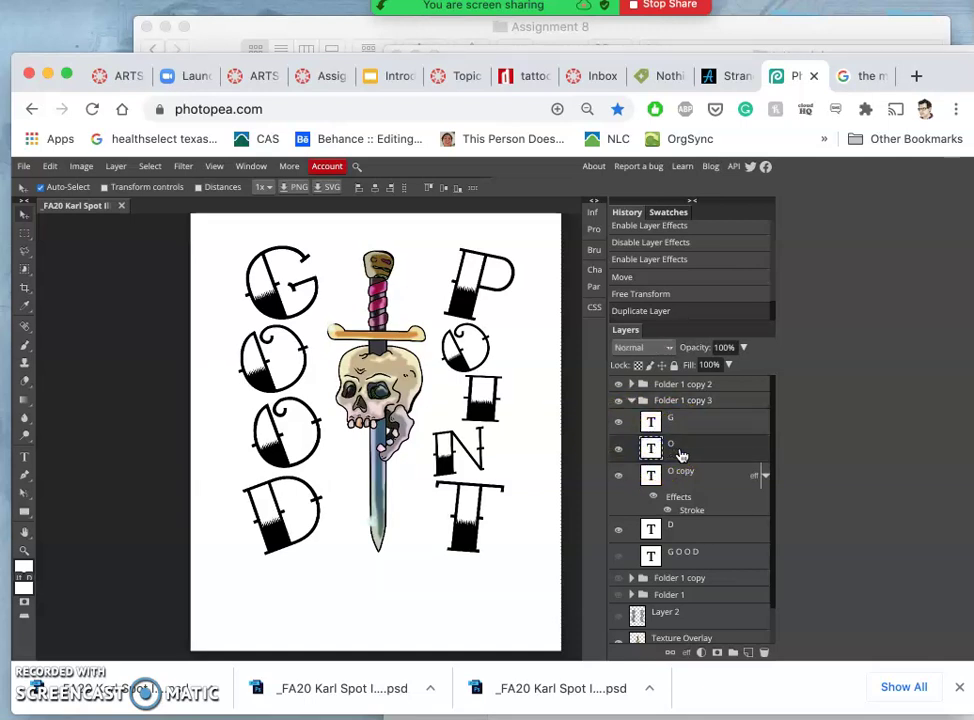
key(ctrl+alt+t)
drag(304, 402, 249, 398)
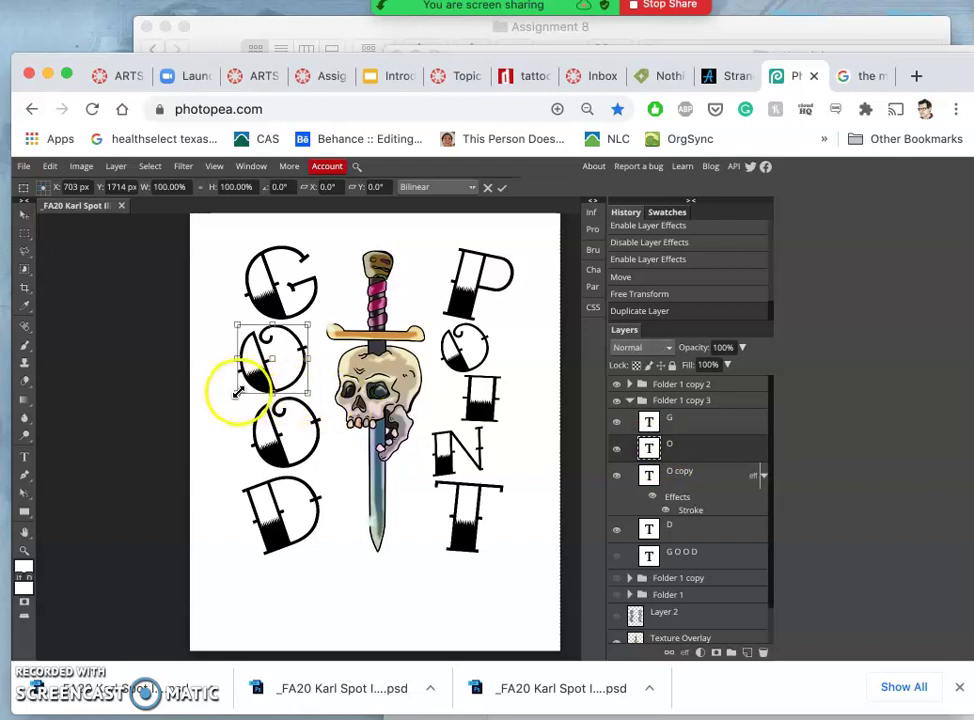
drag(238, 392, 254, 377)
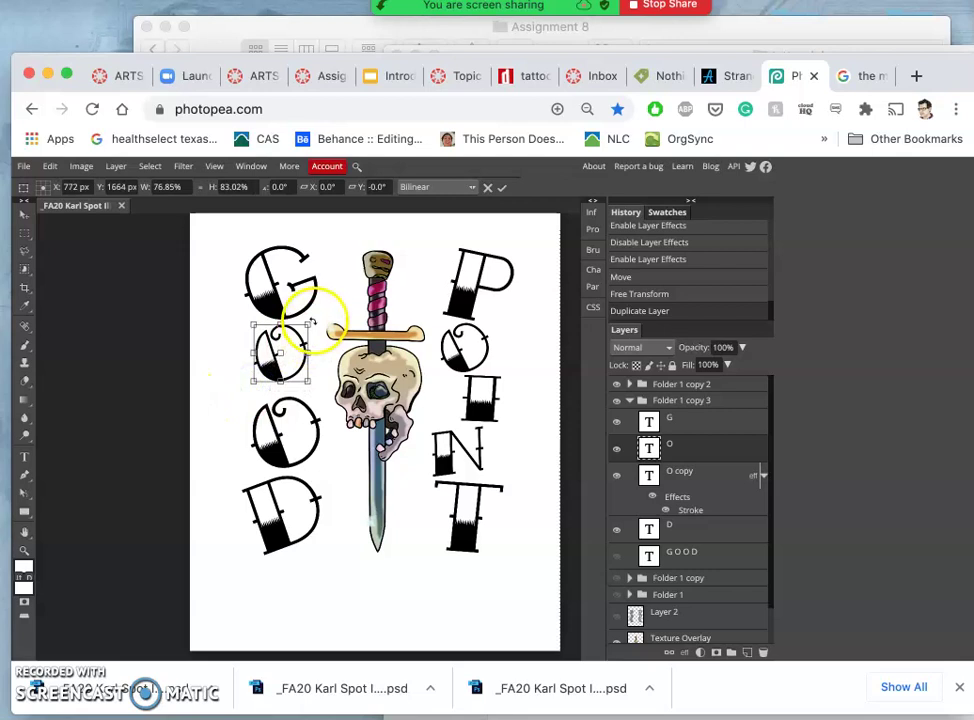
drag(313, 322, 334, 331)
mouse_move(285, 366)
mouse_down()
mouse_move(296, 359)
mouse_move(295, 368)
mouse_up()
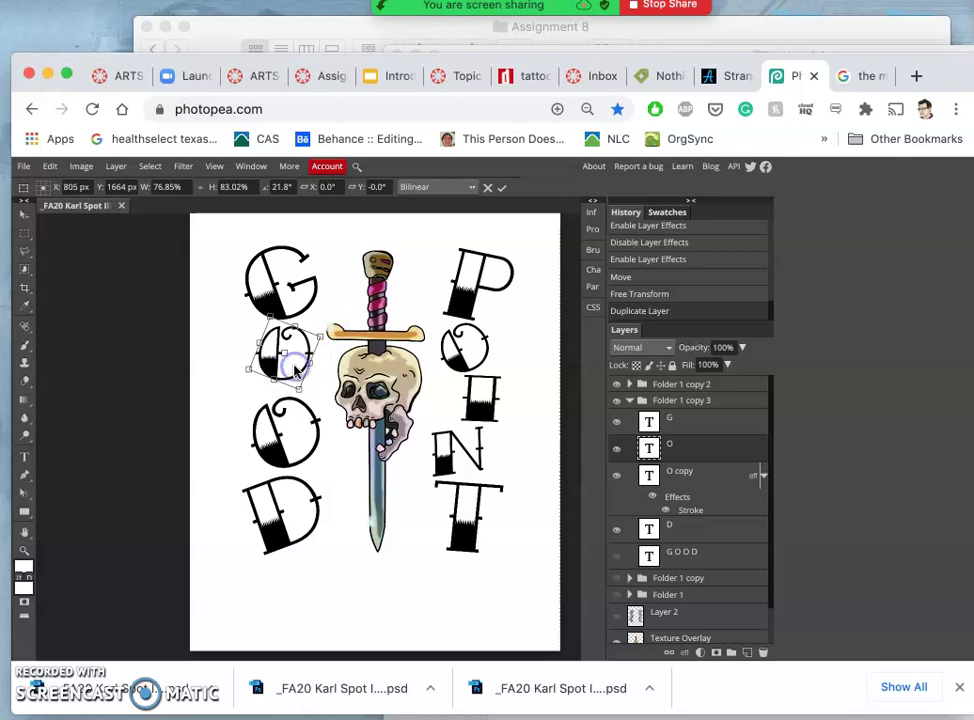
key(Return)
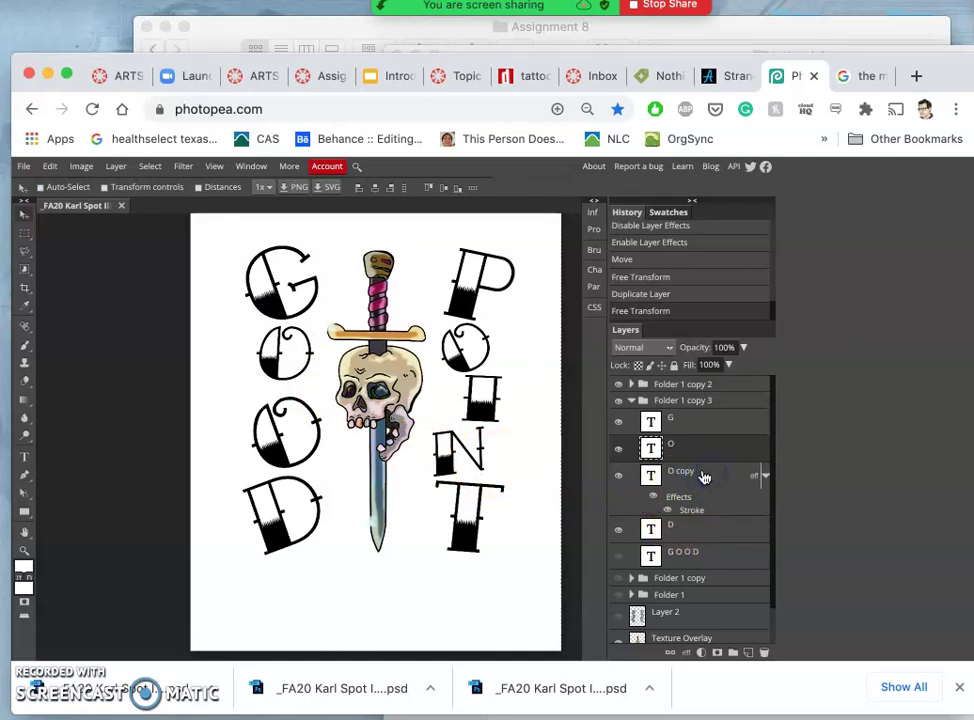
Shrink the second O to about 92% × 93.5% and move it up and left.
double_click(651, 474)
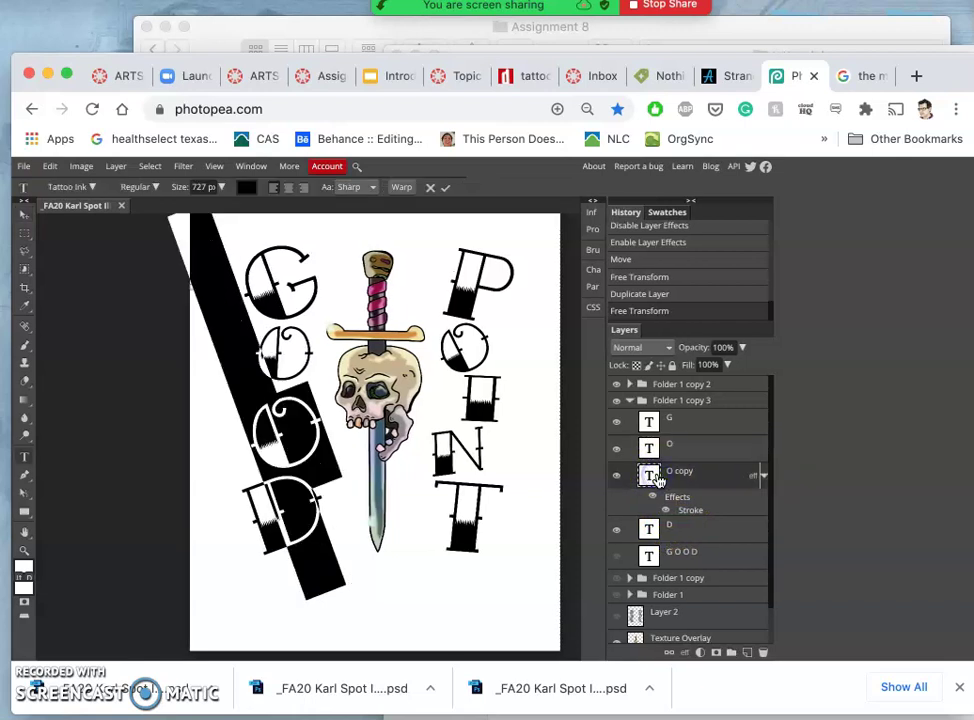
click(556, 452)
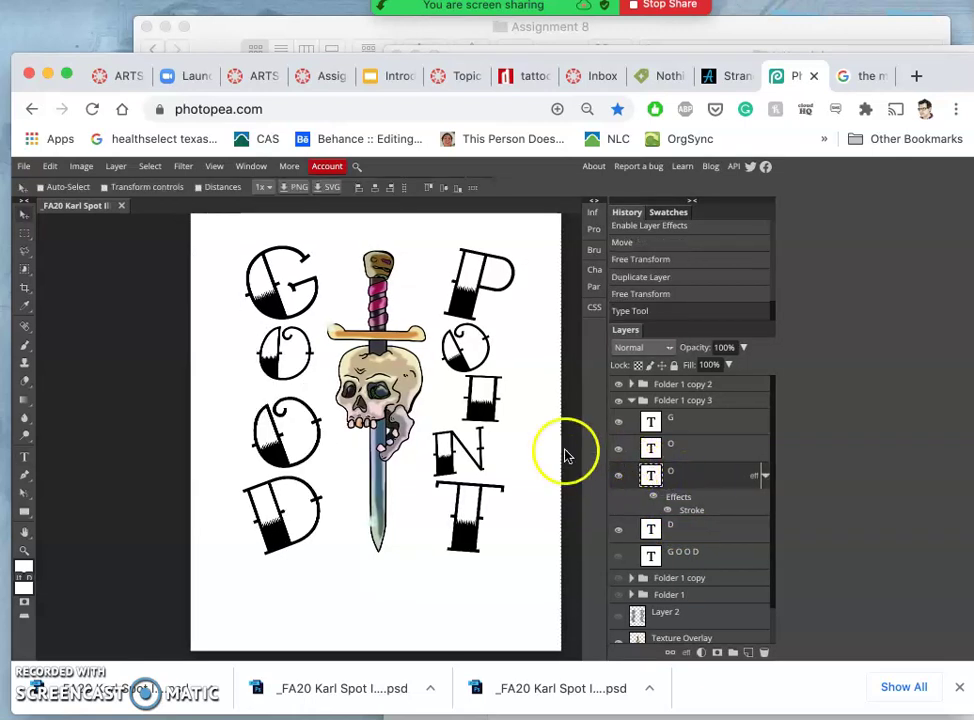
key(ctrl+t)
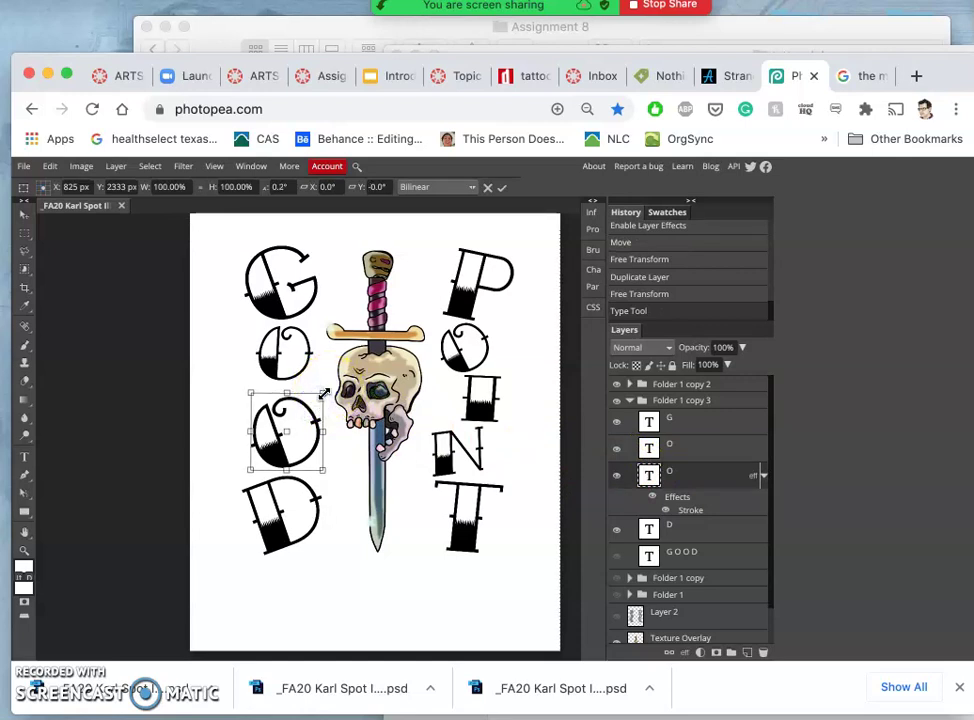
drag(324, 394, 316, 402)
drag(276, 450, 313, 459)
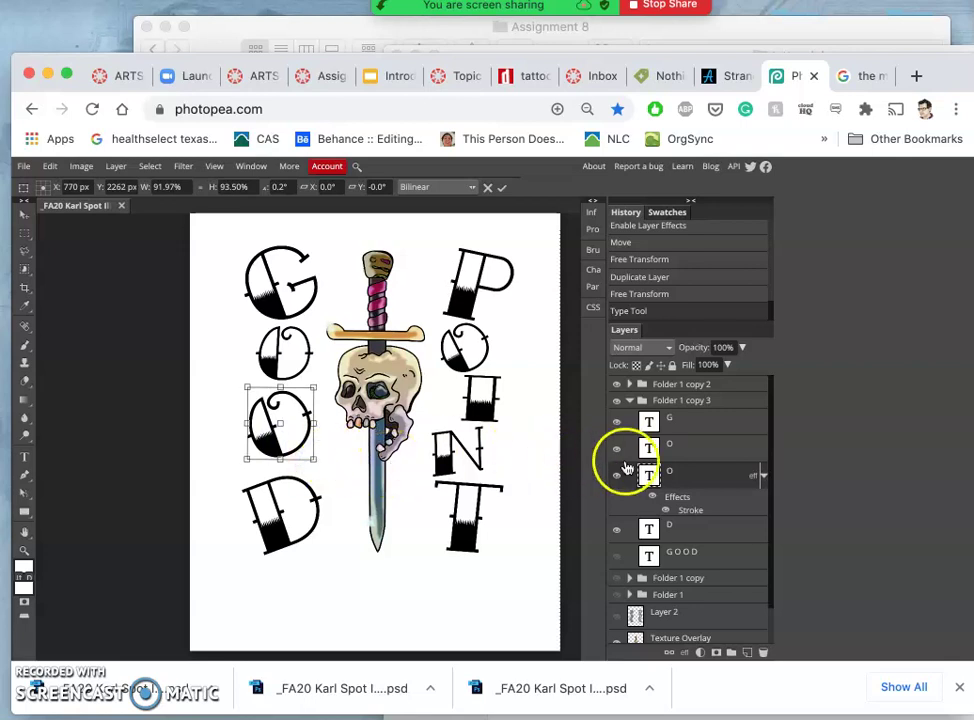
key(Return)
Enlarge the first O of GOOD to about 110% with a 3.3° tilt.
click(688, 452)
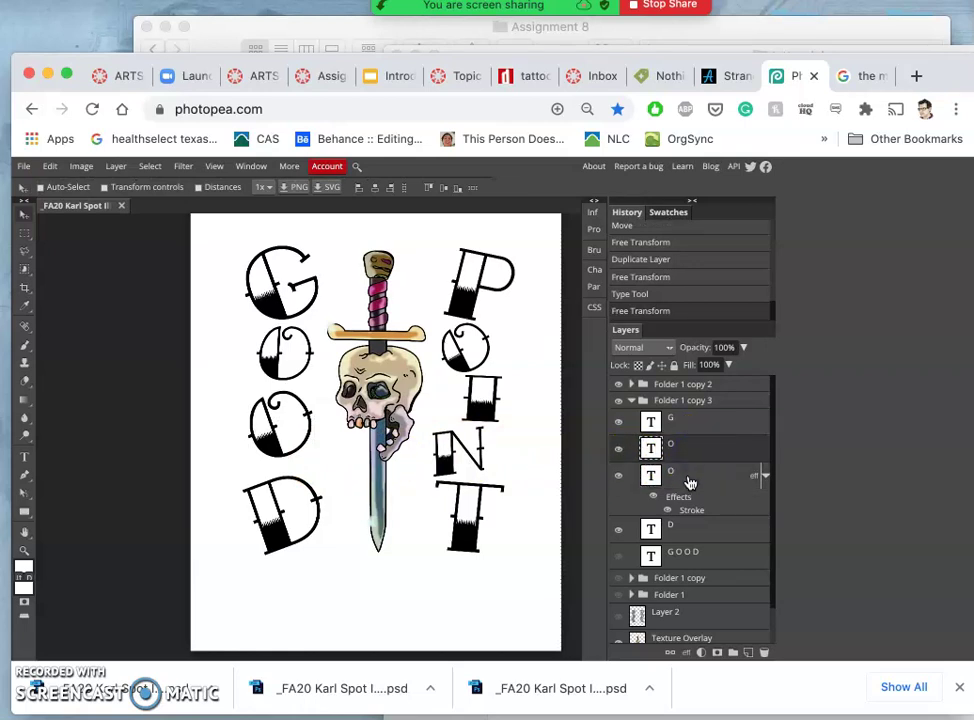
click(689, 484)
click(233, 443)
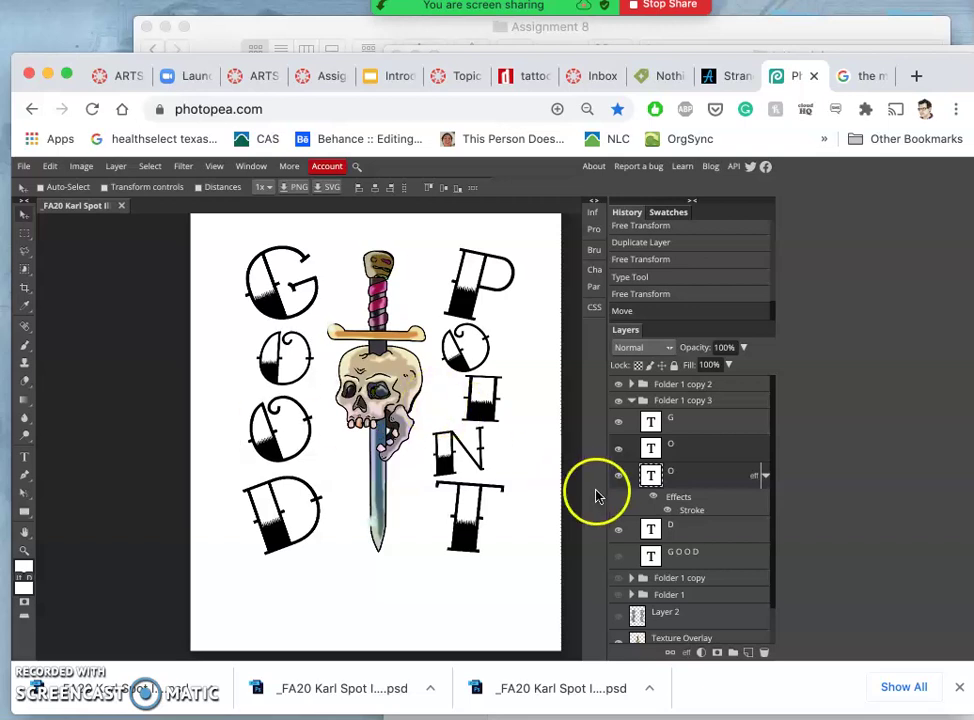
click(696, 456)
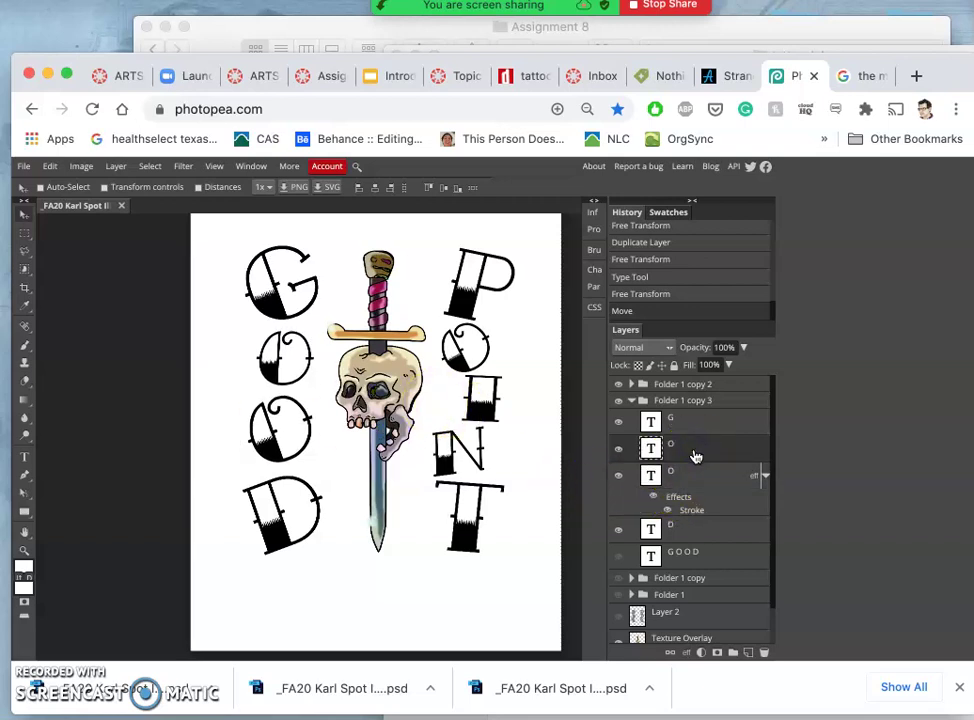
key(ctrl+t)
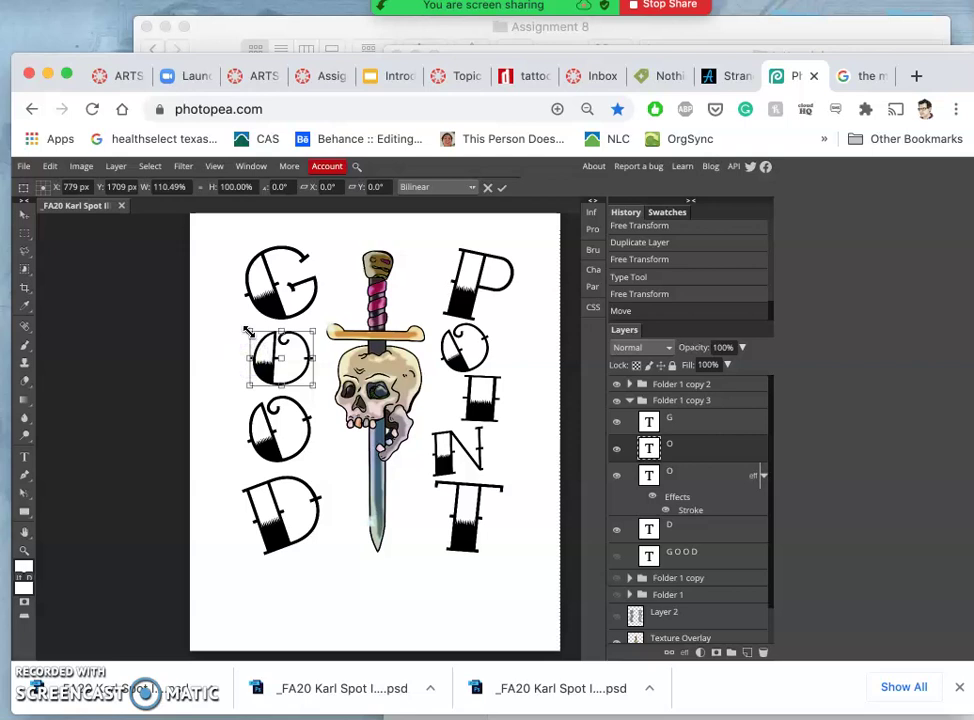
drag(248, 331, 248, 329)
drag(321, 386, 309, 386)
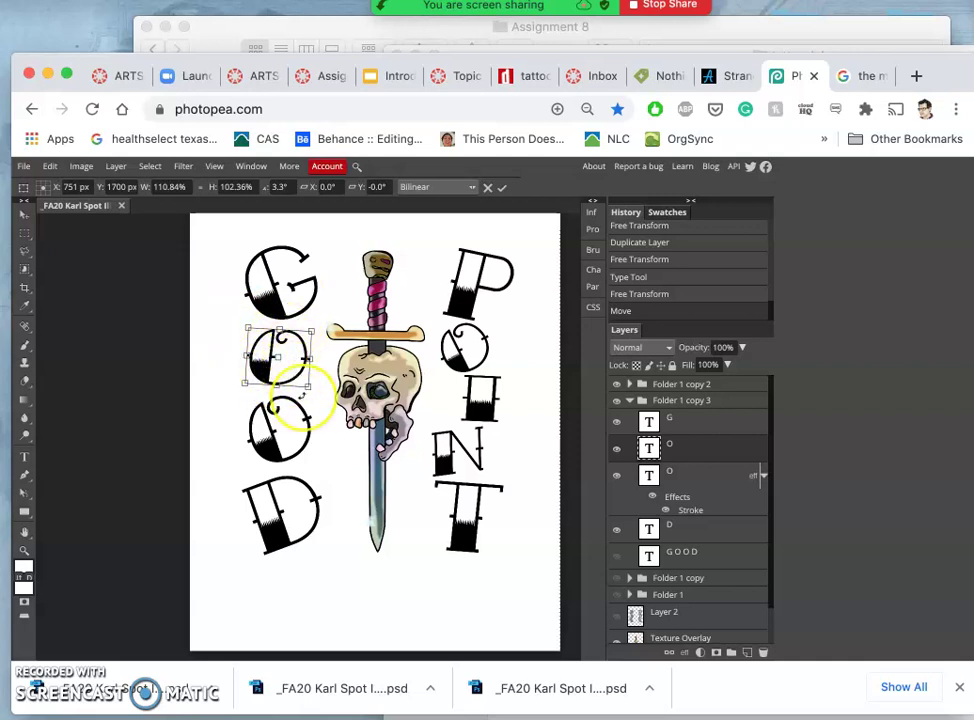
key(Return)
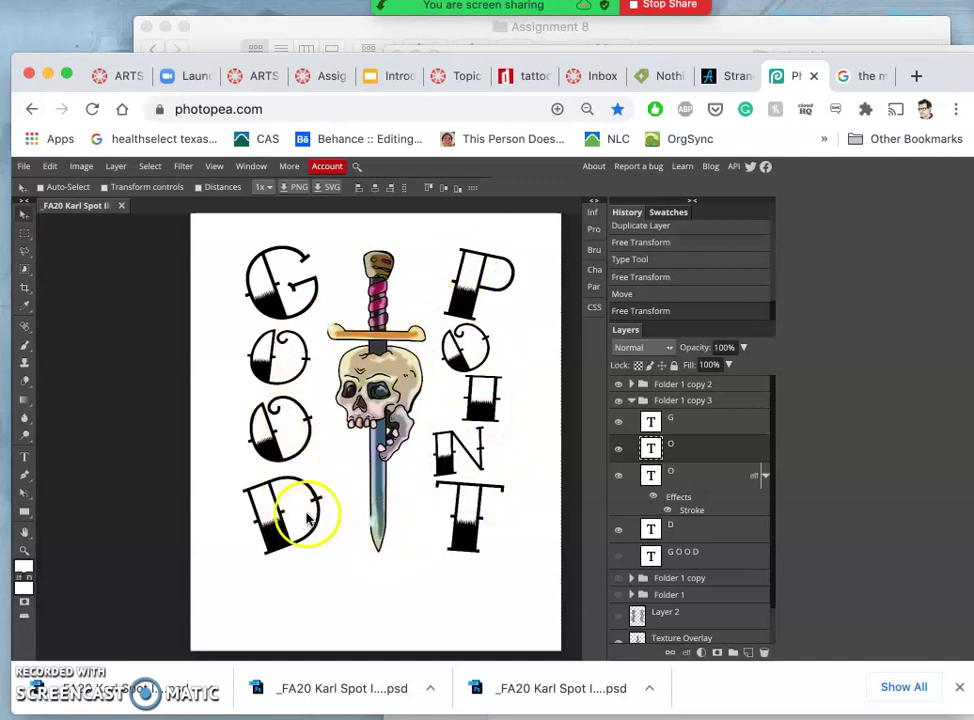
Nudge the D into place at the bottom of the GOOD stack.
click(683, 530)
click(270, 522)
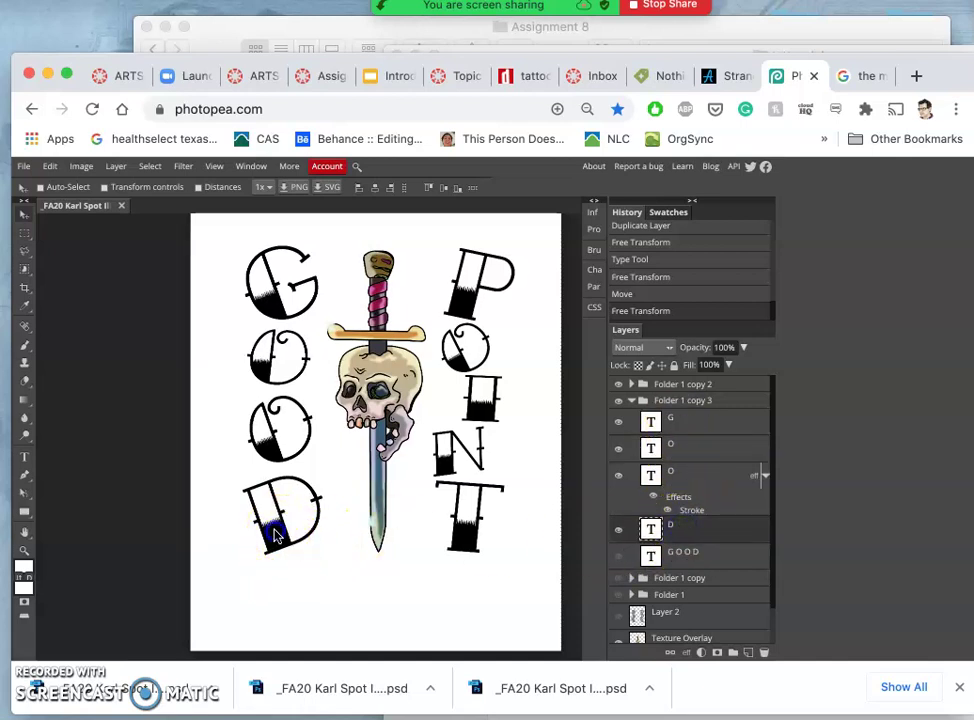
drag(277, 524, 274, 518)
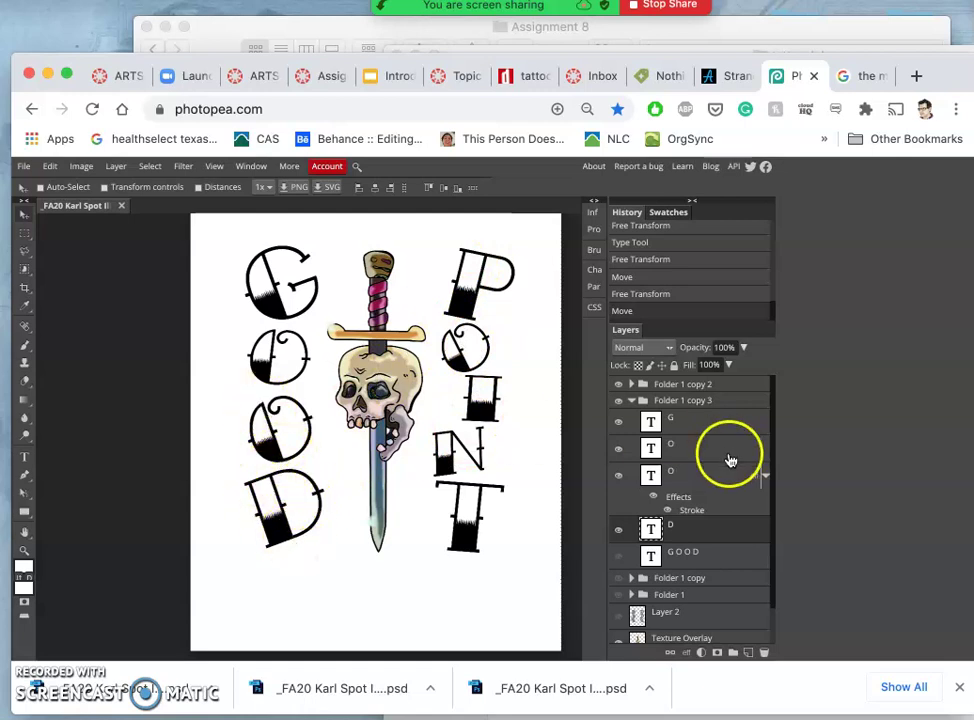
click(717, 537)
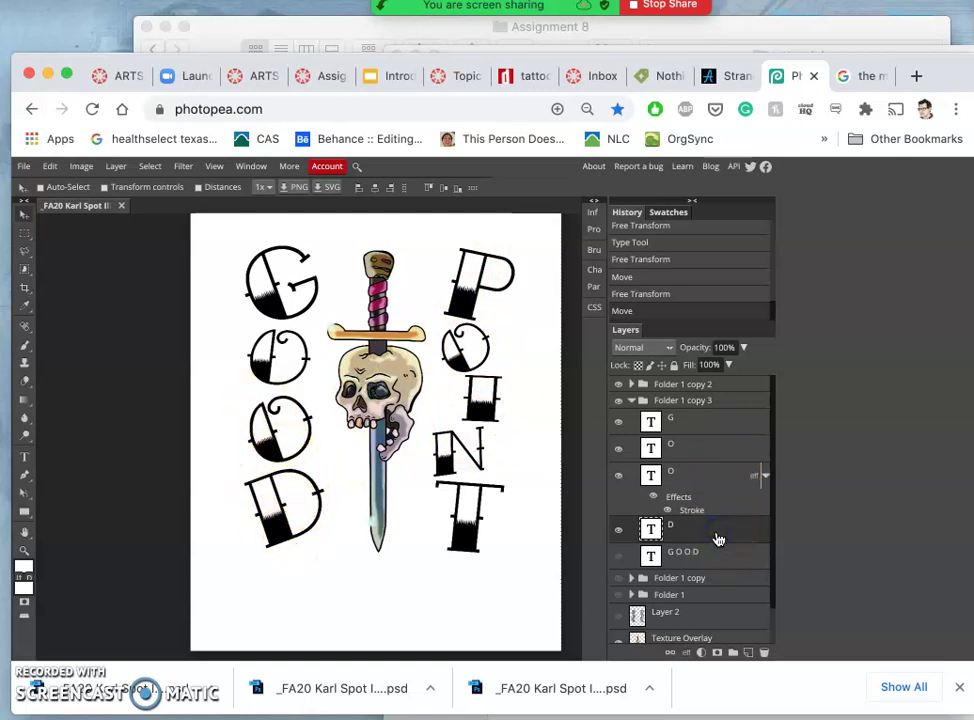